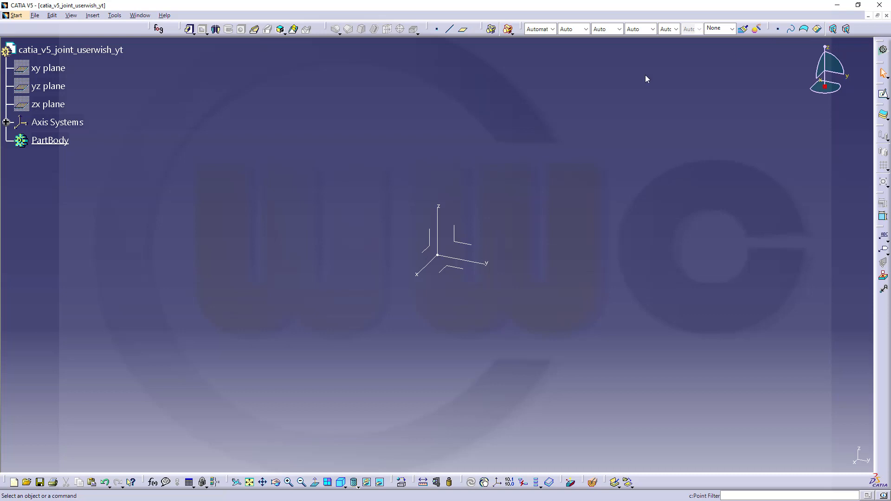
# Step: Create a coordinate point at X 0, Y 50, Z 0
pyautogui.click(437, 29)
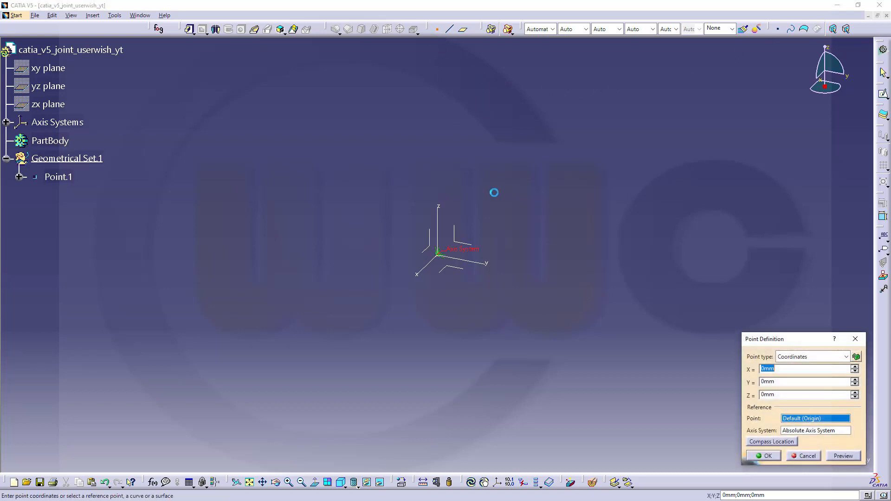
pyautogui.click(856, 356)
pyautogui.click(787, 381)
pyautogui.write('50')
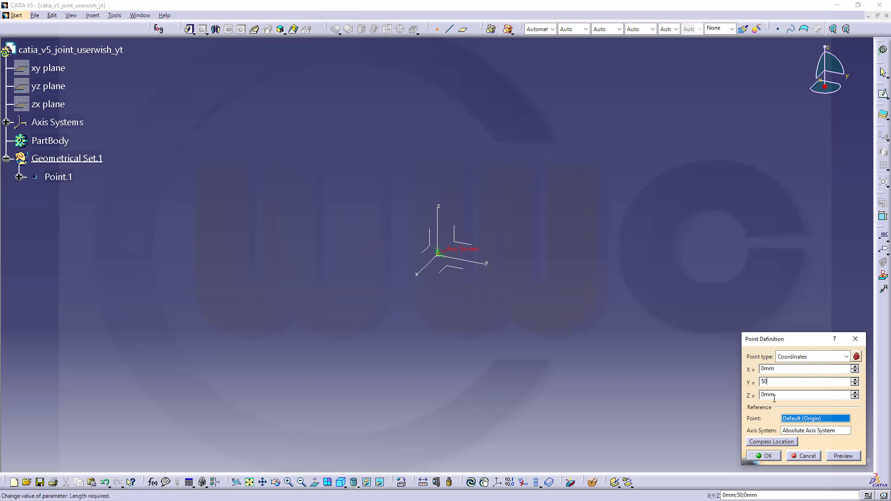
pyautogui.click(765, 455)
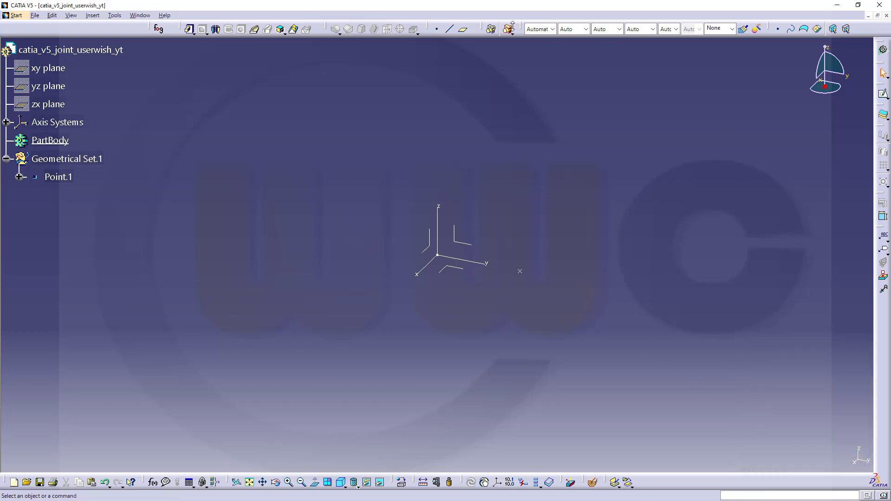
# Step: Create a coordinate point at Y 0, Z 50, on the Z axis
pyautogui.click(436, 28)
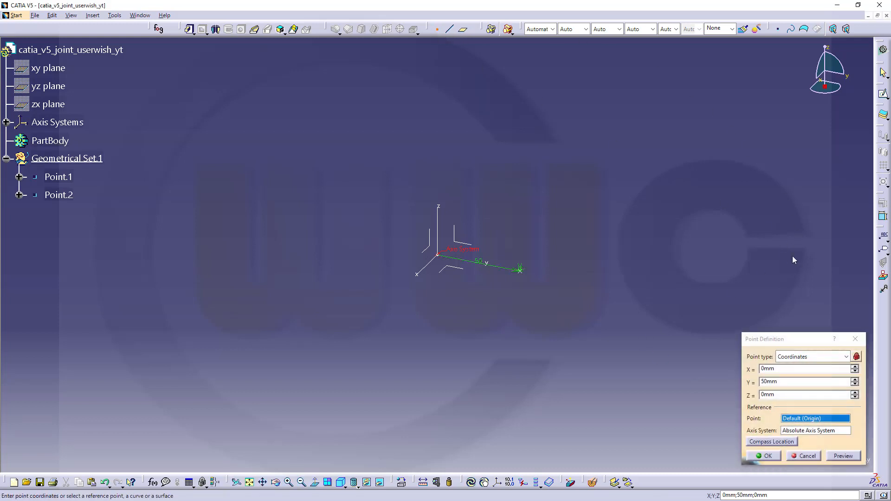
pyautogui.moveTo(789, 381); pyautogui.dragTo(746, 377)
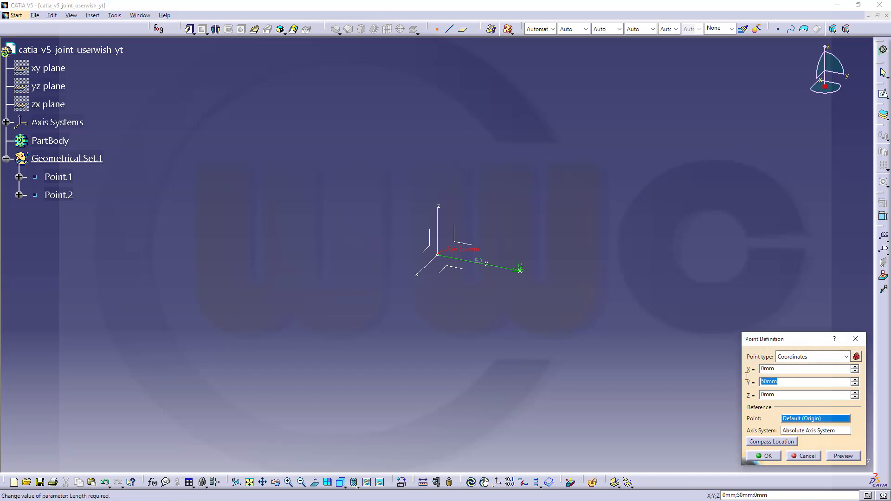
pyautogui.write('0')
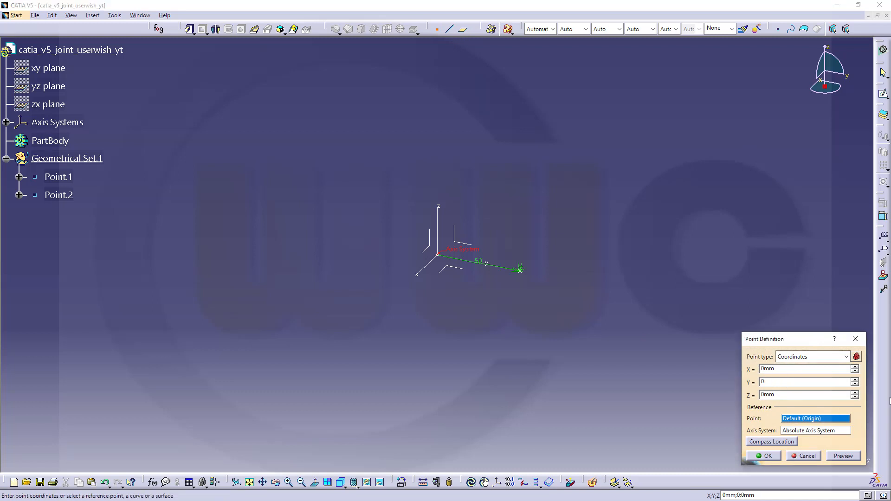
pyautogui.press('Tab')
pyautogui.write('51')
pyautogui.write('0')
pyautogui.click(764, 455)
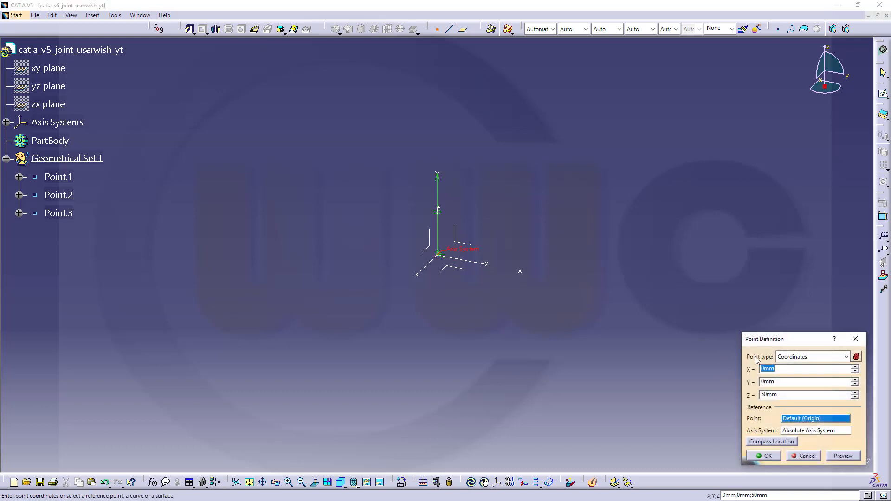
# Step: Create a coordinate point at Y 50, Z 100, then cancel the repeated point dialog
pyautogui.doubleClick(784, 382)
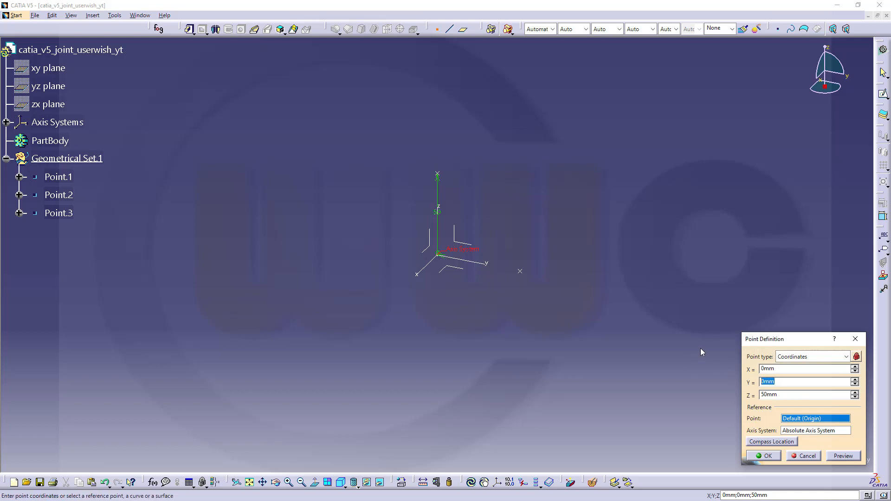
pyautogui.write('50')
pyautogui.click(782, 392)
pyautogui.doubleClick(782, 393)
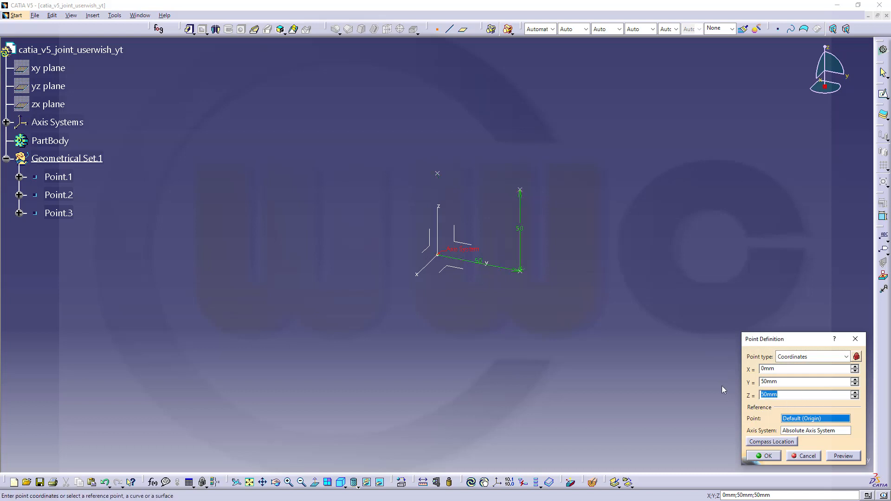
pyautogui.write('100')
pyautogui.click(765, 456)
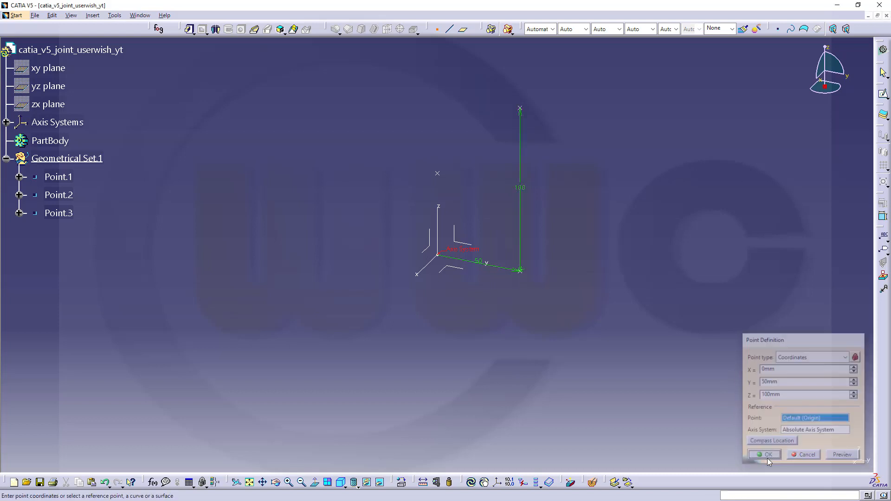
pyautogui.click(808, 457)
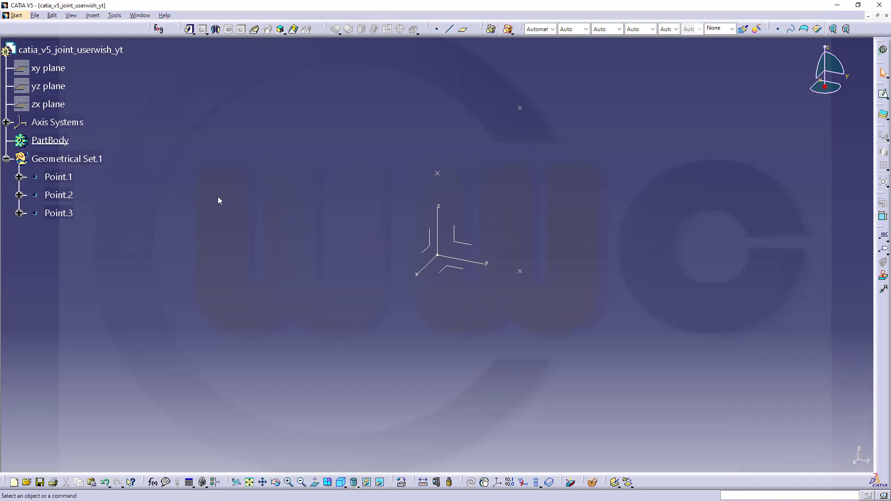
# Step: Create Plane.1 parallel to the XY plane through Point.2
pyautogui.click(463, 29)
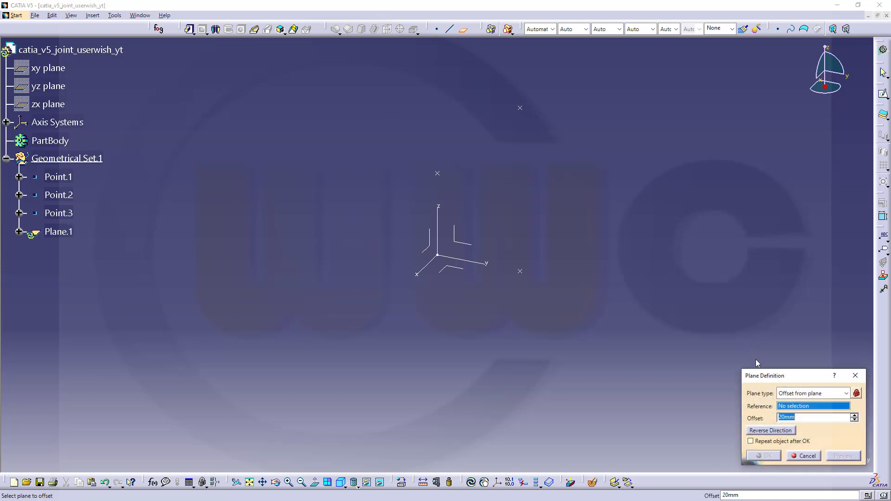
pyautogui.click(856, 393)
pyautogui.click(460, 269)
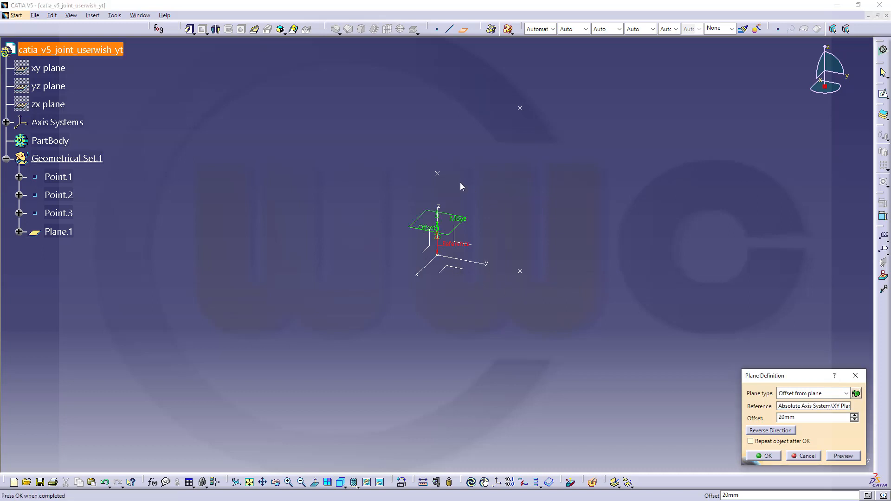
pyautogui.click(440, 176)
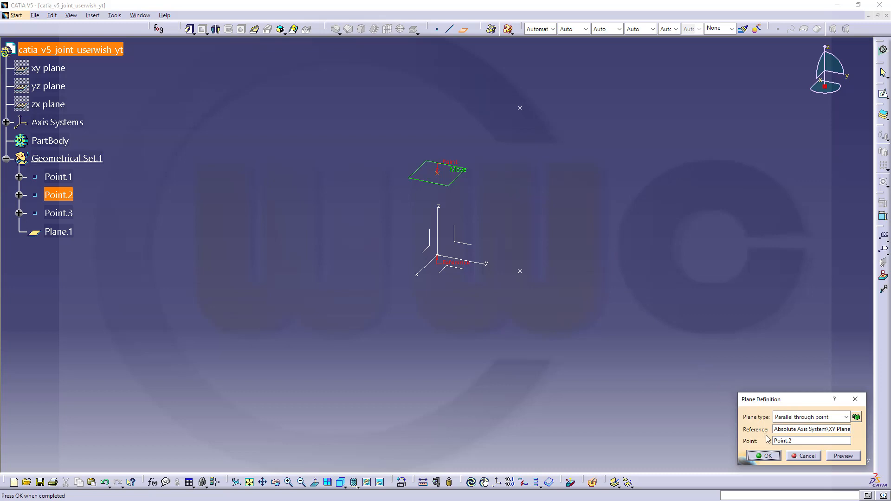
pyautogui.click(763, 456)
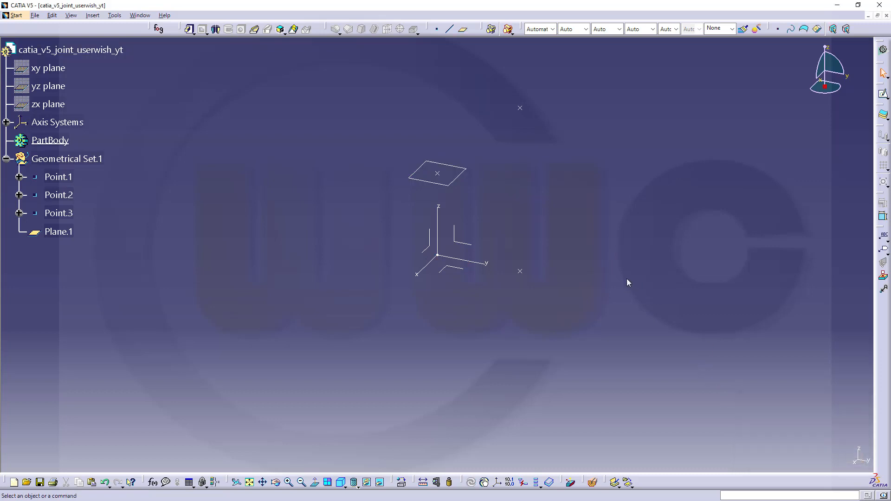
# Step: Create Plane.2 parallel to the XY plane through Point.3
pyautogui.click(462, 29)
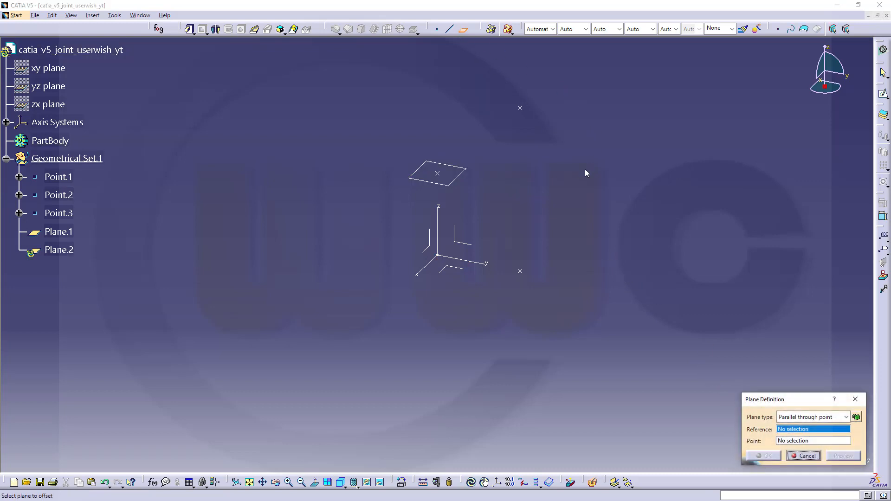
pyautogui.click(454, 268)
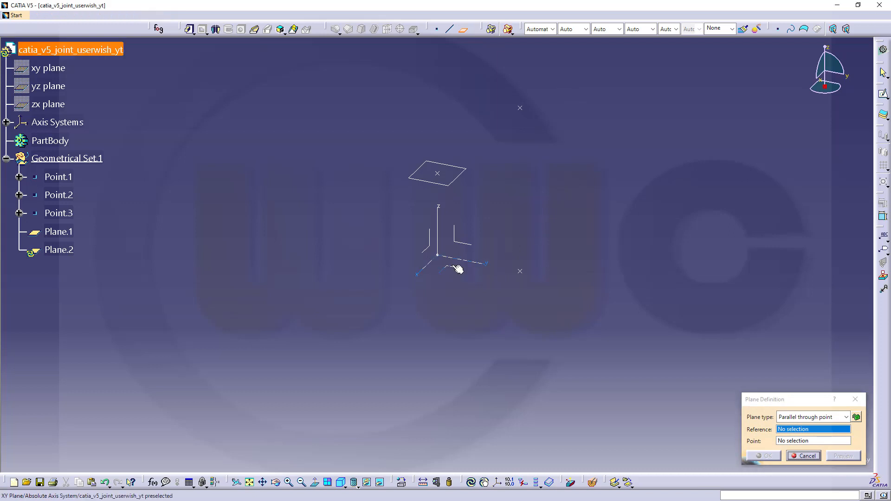
pyautogui.click(521, 109)
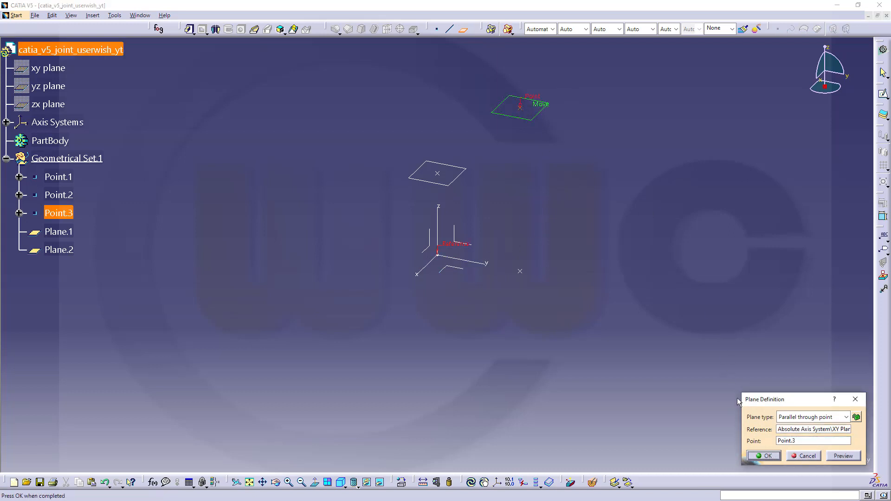
pyautogui.click(765, 456)
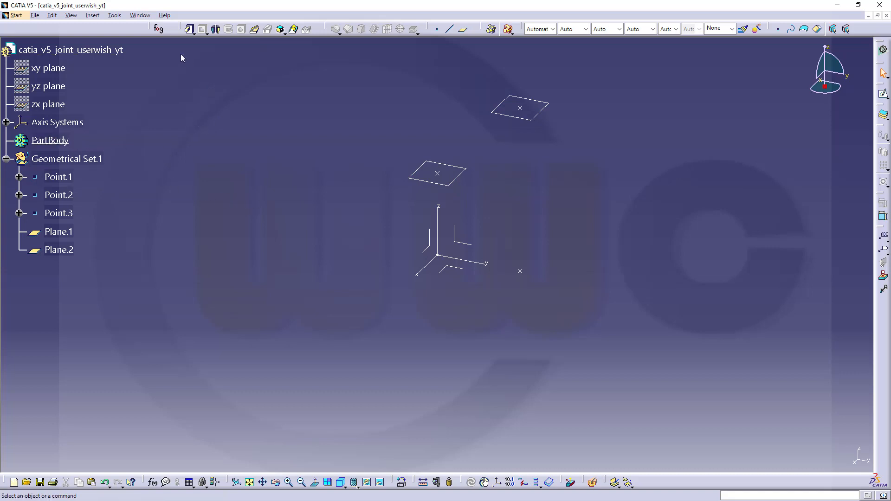
# Step: Insert a new body and rename it lower_body
pyautogui.click(93, 15)
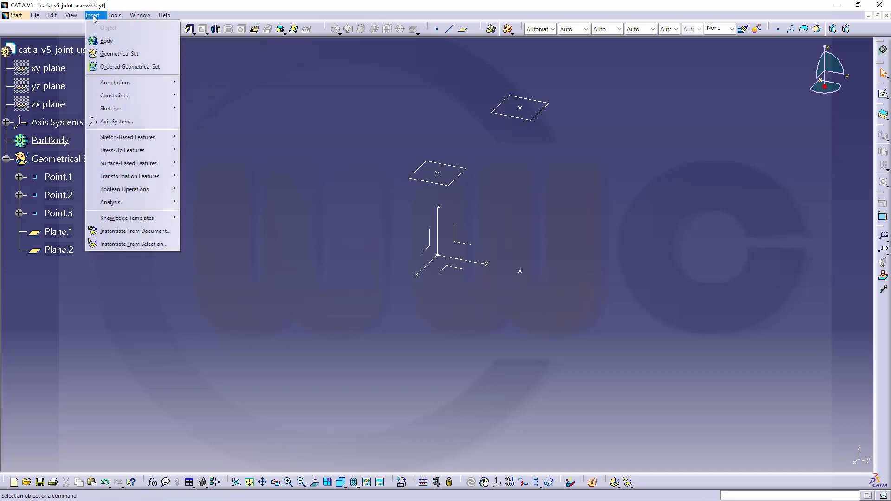
pyautogui.click(106, 42)
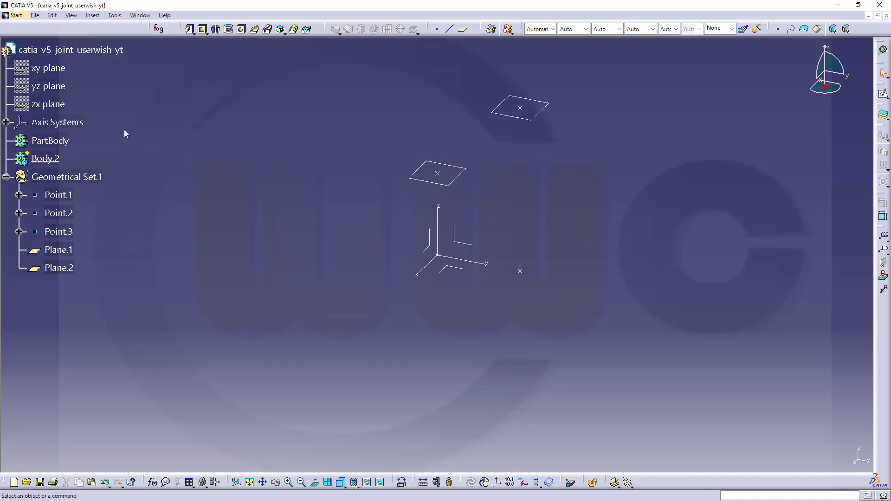
pyautogui.rightClick(48, 157)
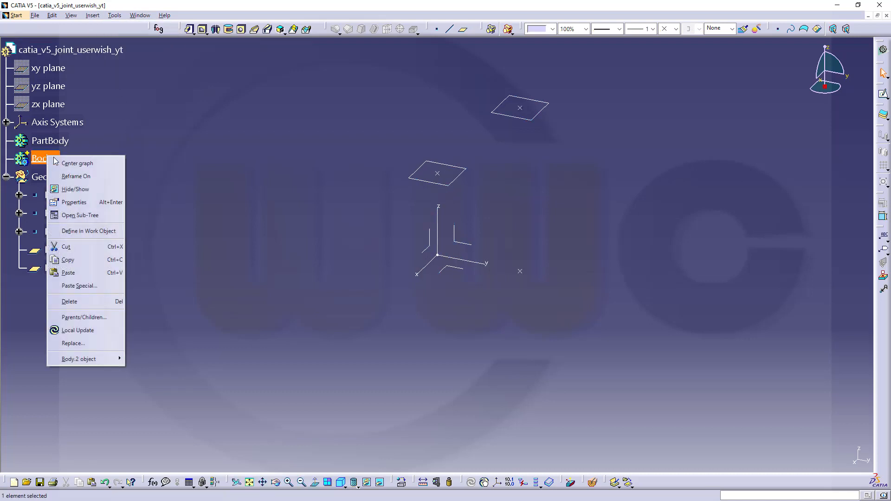
pyautogui.click(82, 201)
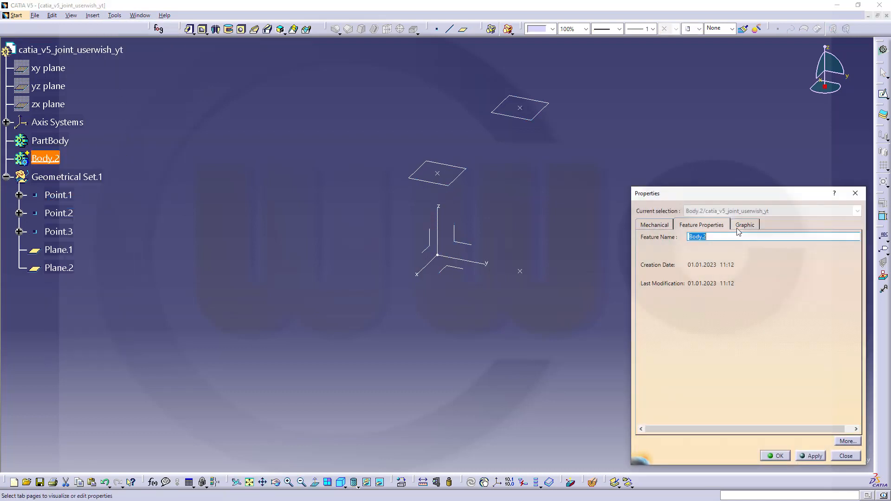
pyautogui.write('lower_body')
pyautogui.press('Return')
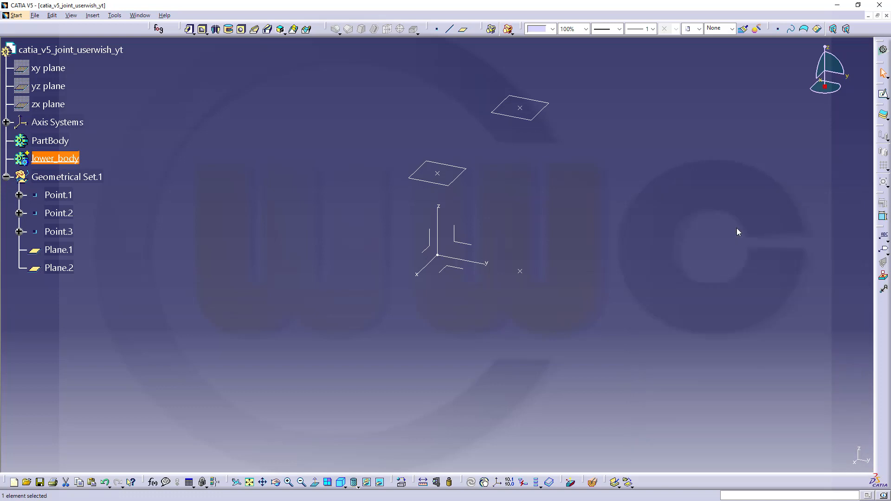
# Step: Rename PartBody to upper_body
pyautogui.click(53, 139)
pyautogui.rightClick(53, 140)
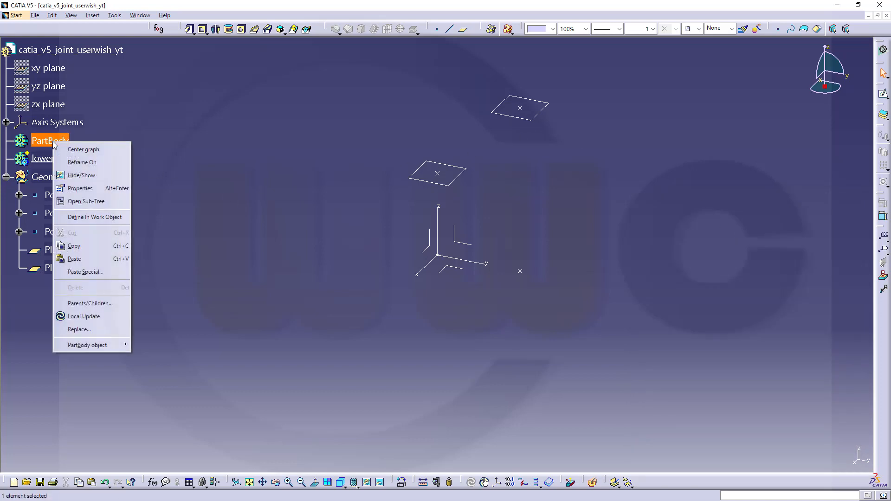
pyautogui.click(79, 188)
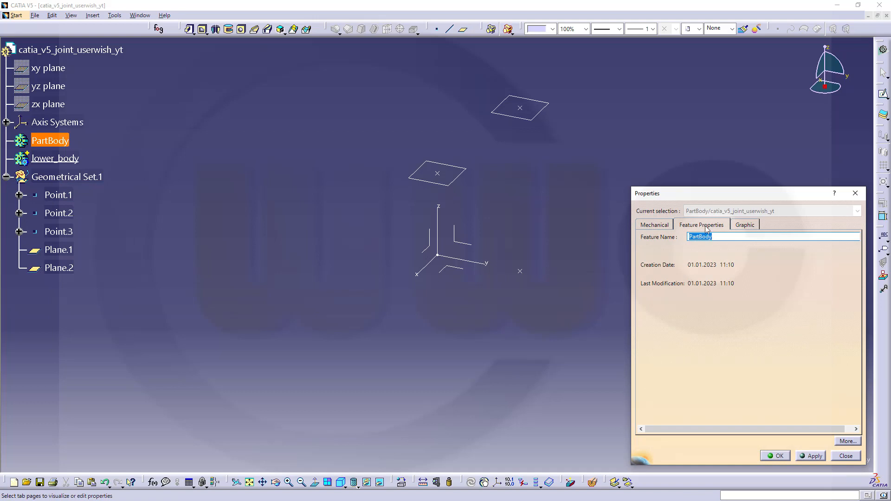
pyautogui.write('upper_b')
pyautogui.press('Return')
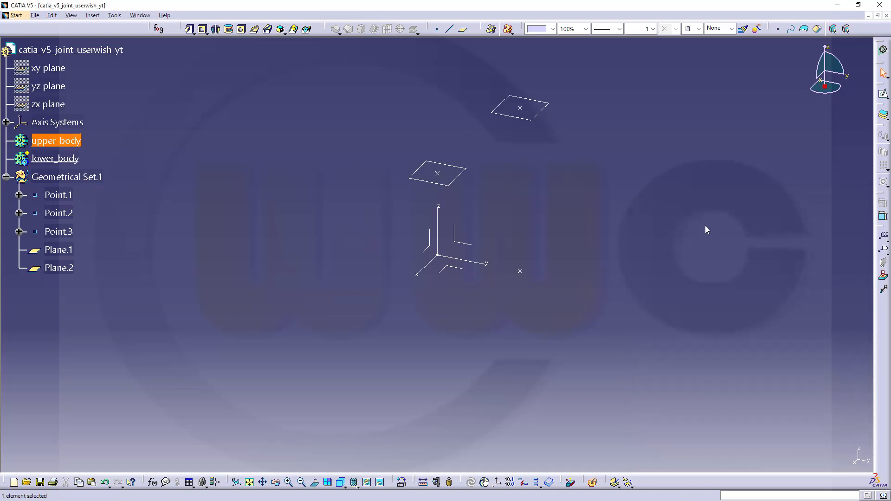
pyautogui.click(171, 278)
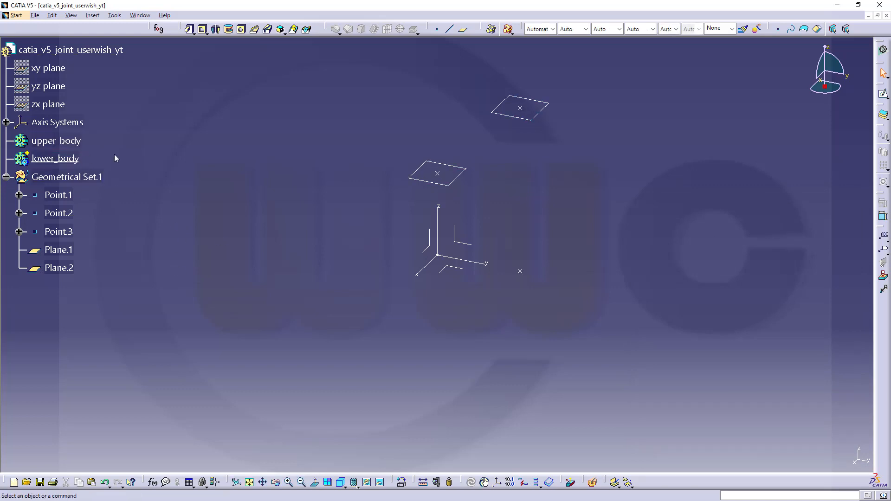
# Step: Toggle upper_body hidden and shown again, then define it as the in-work object
pyautogui.rightClick(70, 140)
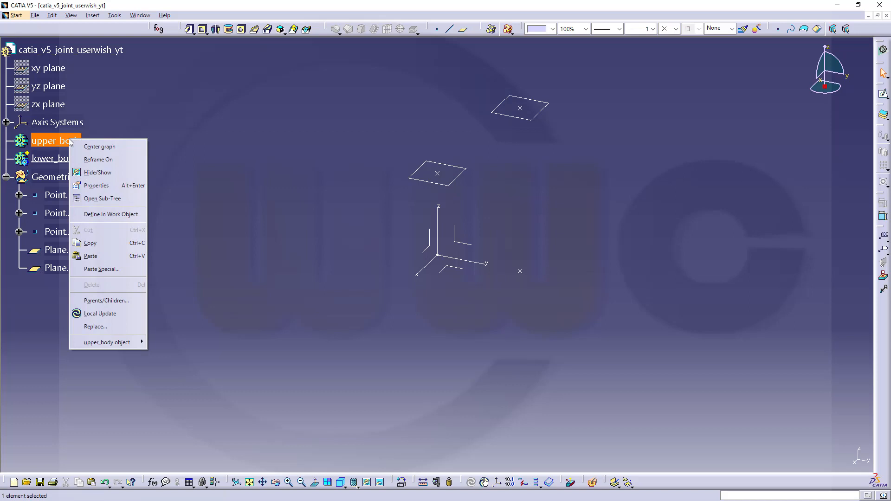
pyautogui.click(88, 176)
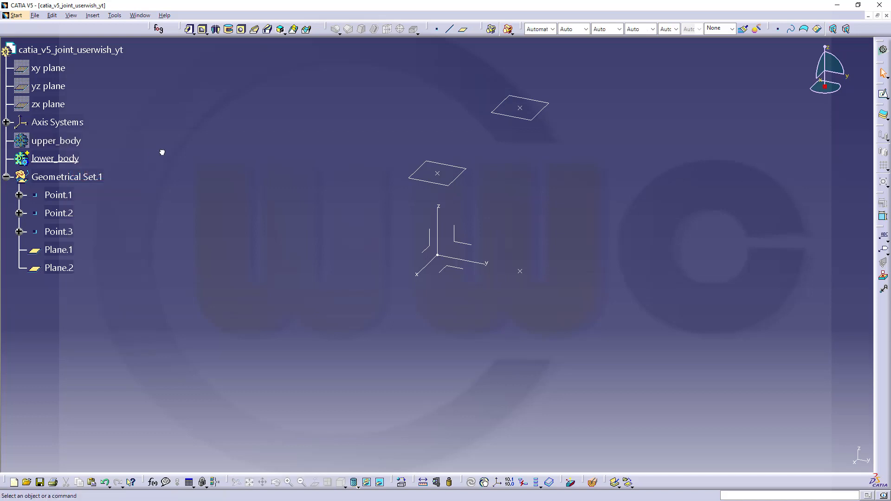
pyautogui.rightClick(53, 144)
pyautogui.click(85, 176)
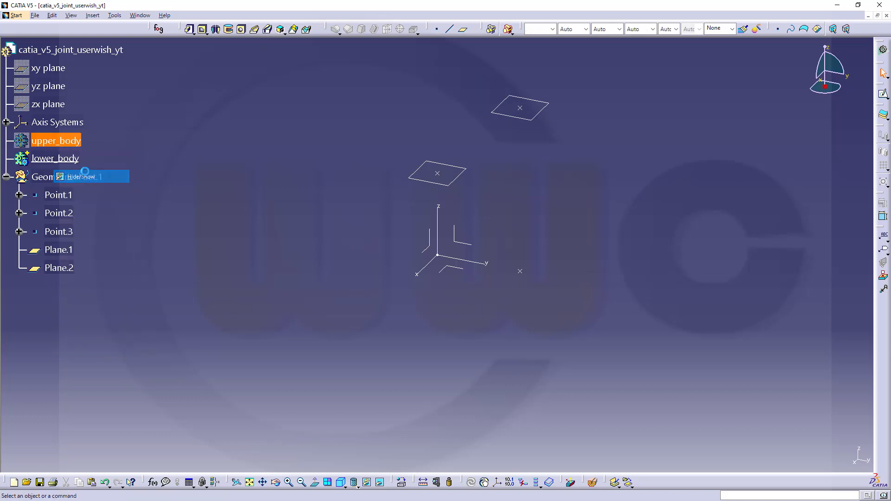
pyautogui.rightClick(64, 143)
pyautogui.click(105, 219)
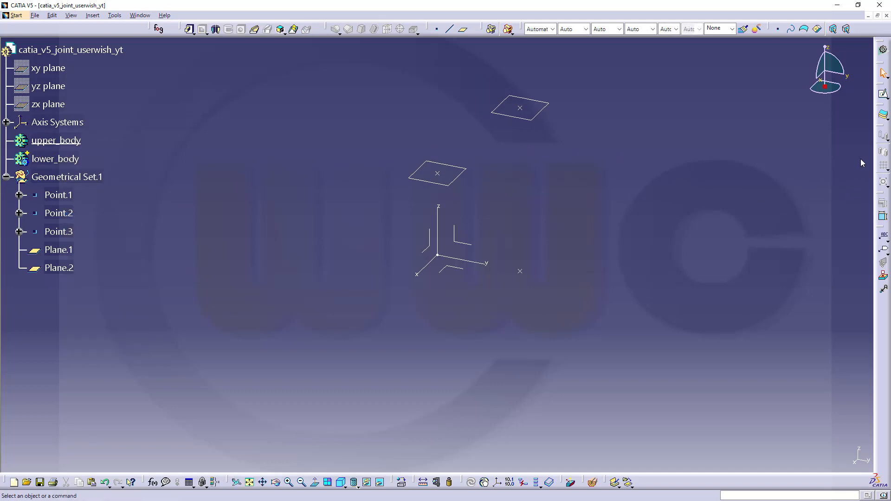
# Step: Open a sketch on the yz plane, hide its H and V axes, and use Shading with Edges
pyautogui.click(883, 94)
pyautogui.click(463, 243)
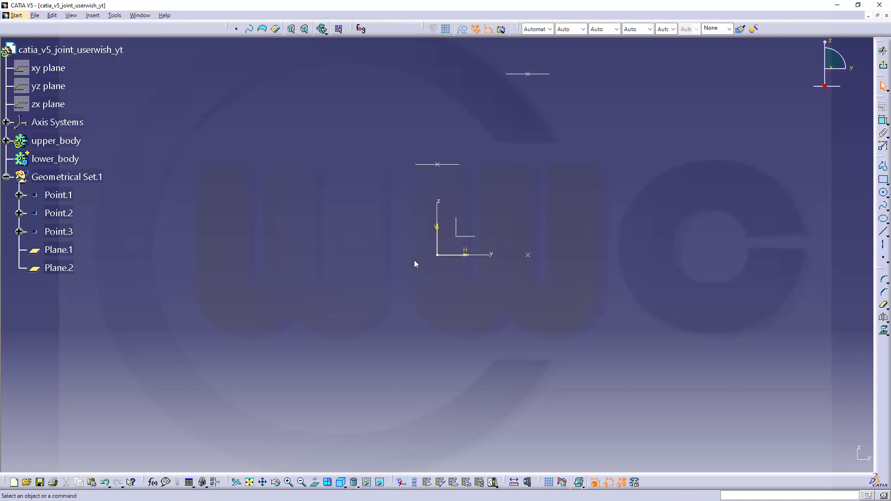
pyautogui.moveTo(403, 217); pyautogui.dragTo(486, 264)
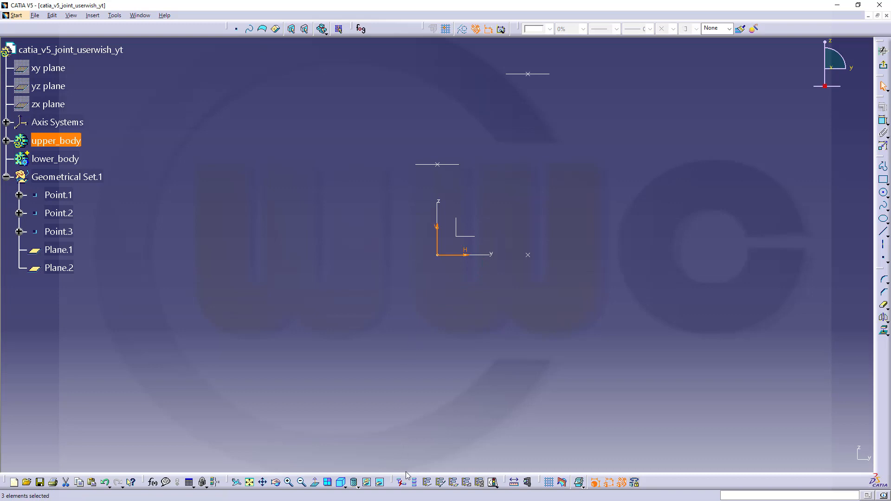
pyautogui.click(367, 483)
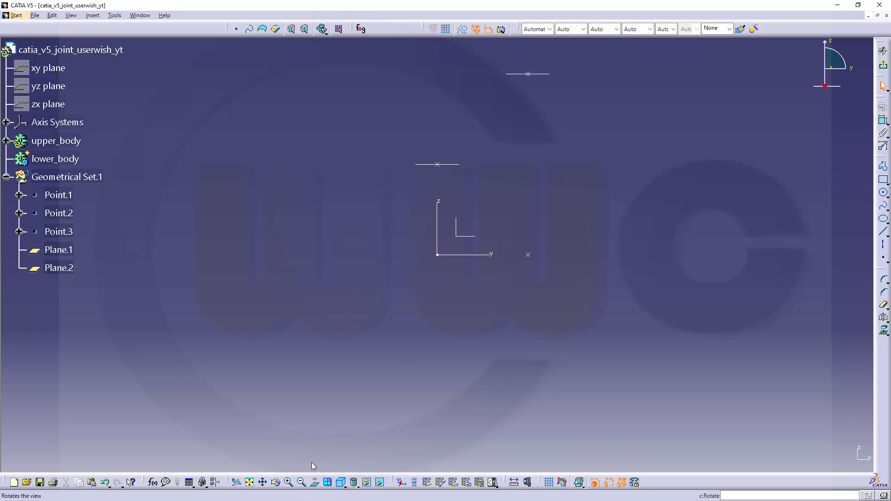
pyautogui.click(359, 485)
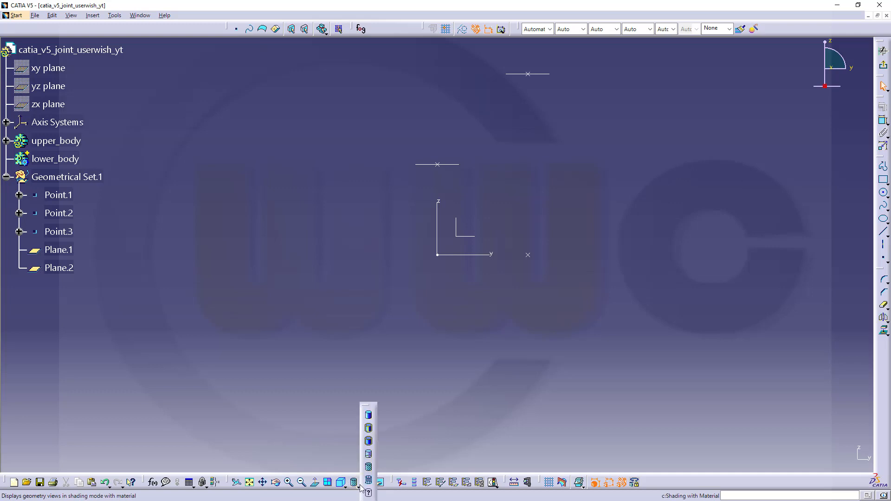
pyautogui.click(371, 428)
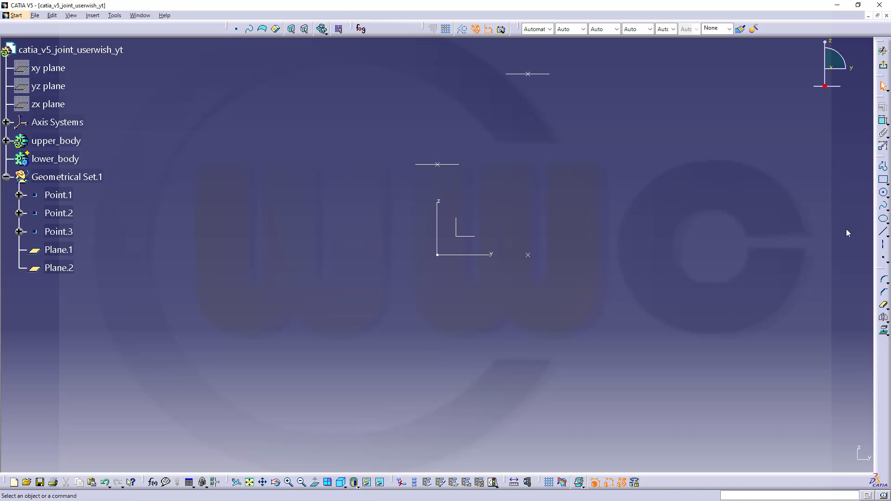
# Step: Draw a closed eight-line stepped C-shaped profile starting at the origin, then expand upper_body
pyautogui.click(881, 168)
pyautogui.click(463, 244)
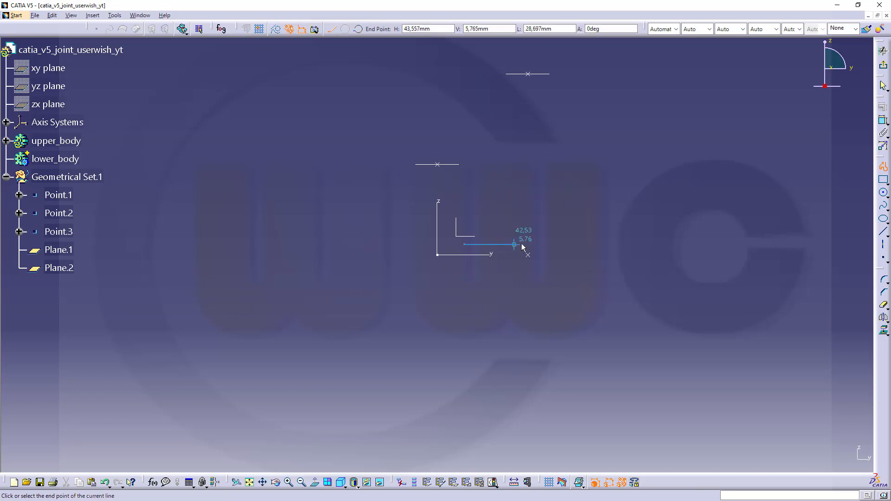
pyautogui.click(551, 244)
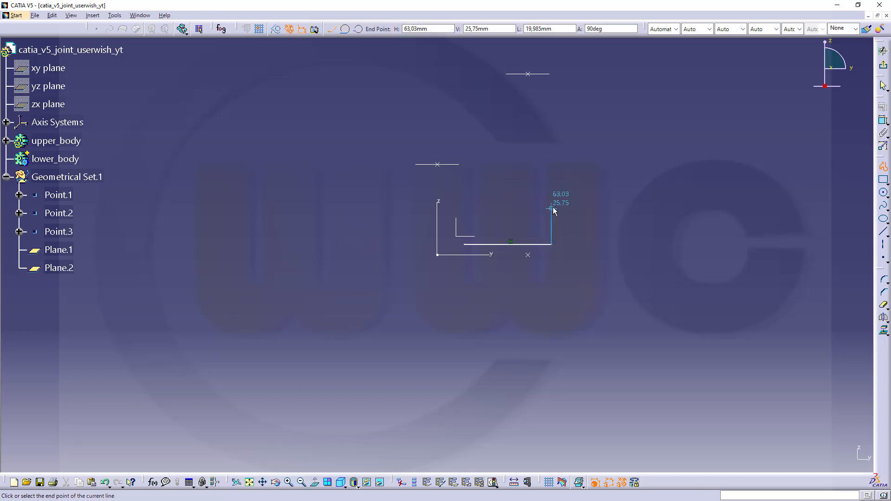
pyautogui.click(551, 209)
pyautogui.click(494, 209)
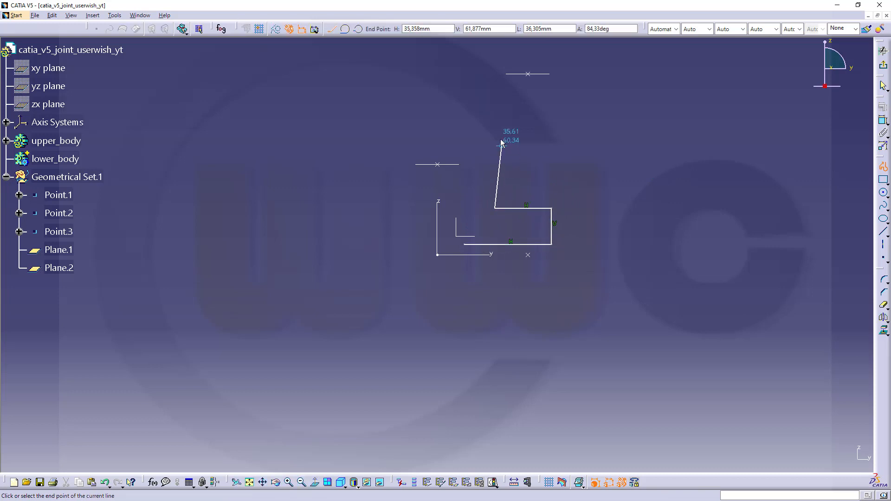
pyautogui.click(495, 107)
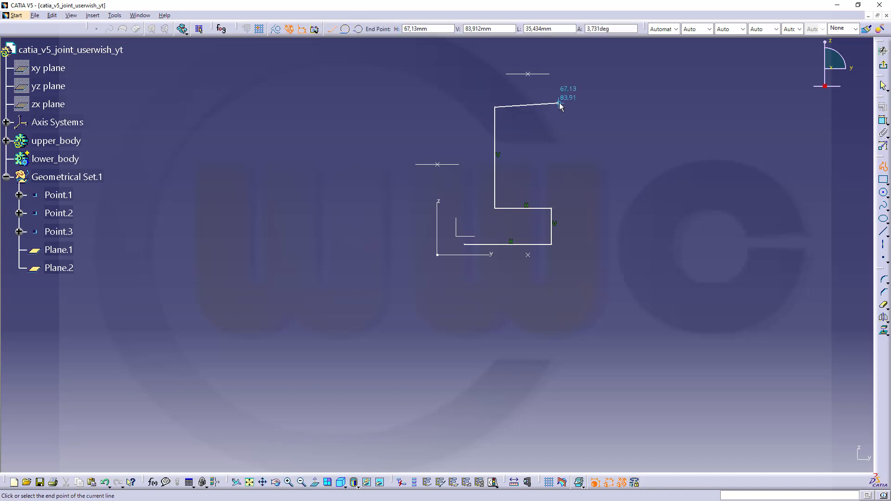
pyautogui.click(559, 106)
pyautogui.click(559, 81)
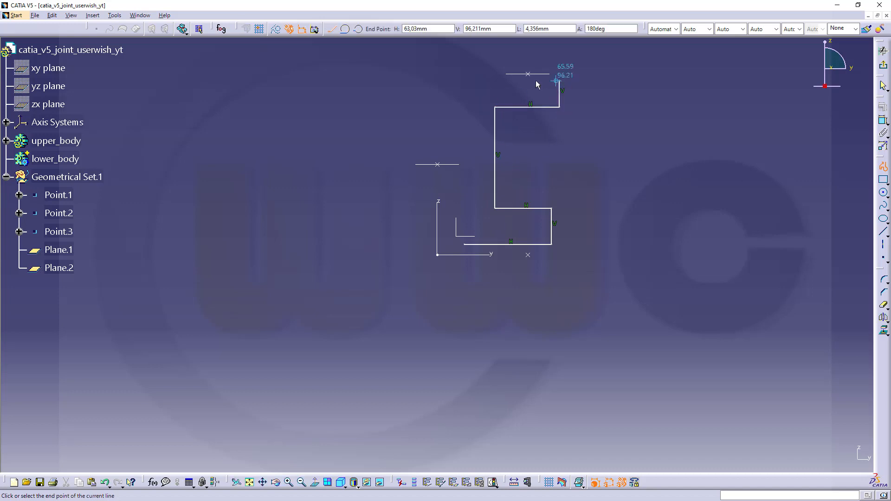
pyautogui.click(464, 80)
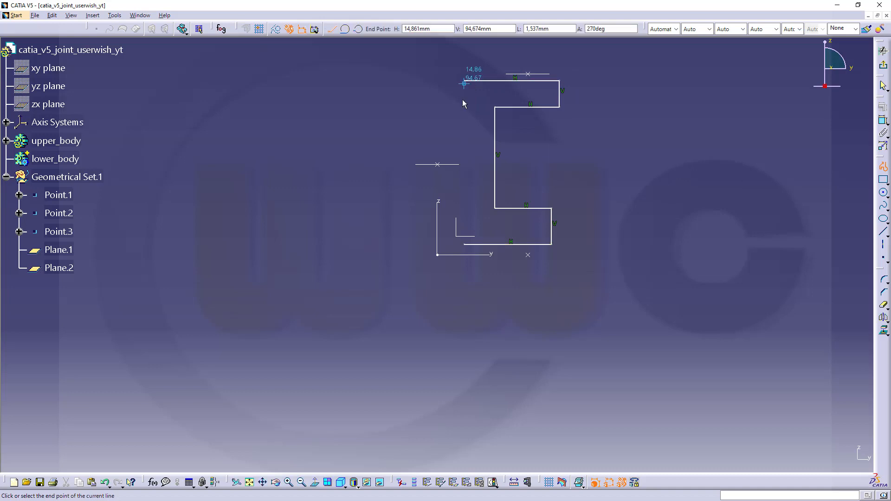
pyautogui.click(465, 242)
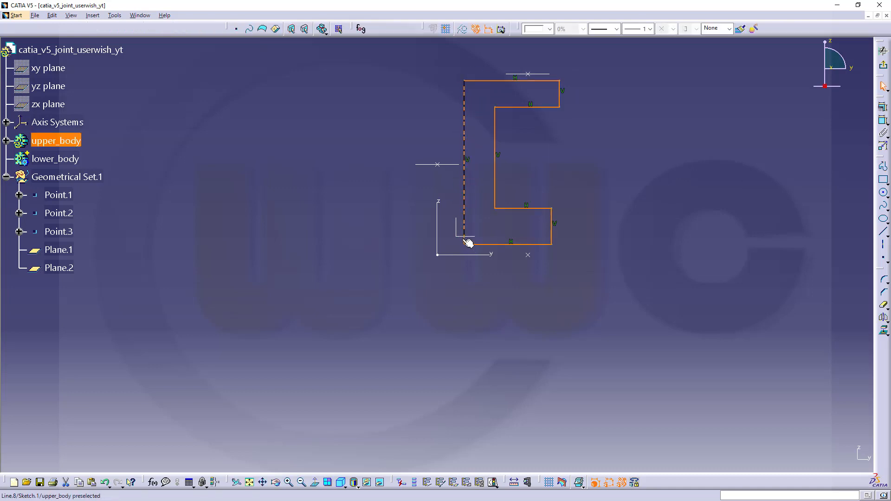
pyautogui.click(6, 140)
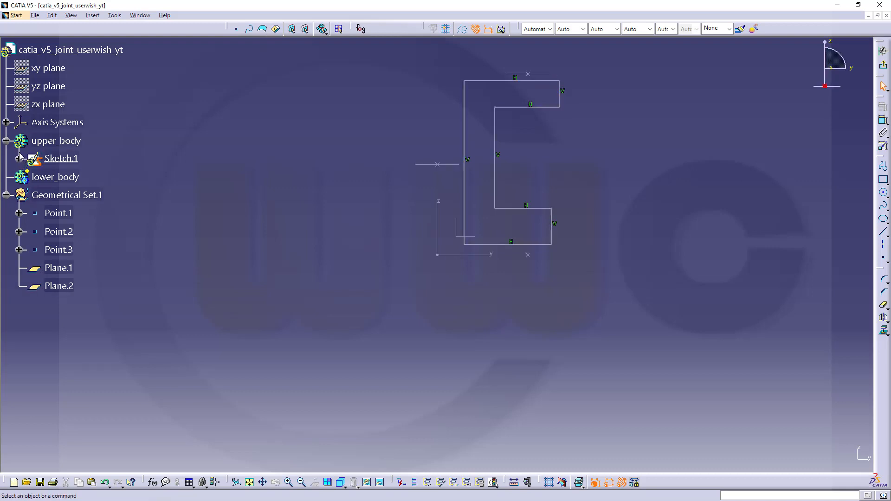
# Step: Delete Parallelism.1 through Parallelism.8 from Sketch.1's constraints
pyautogui.click(19, 158)
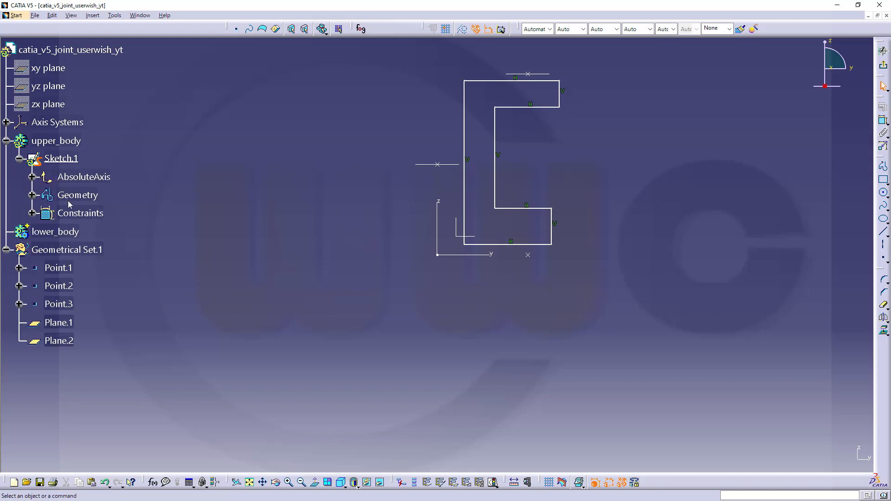
pyautogui.click(102, 231)
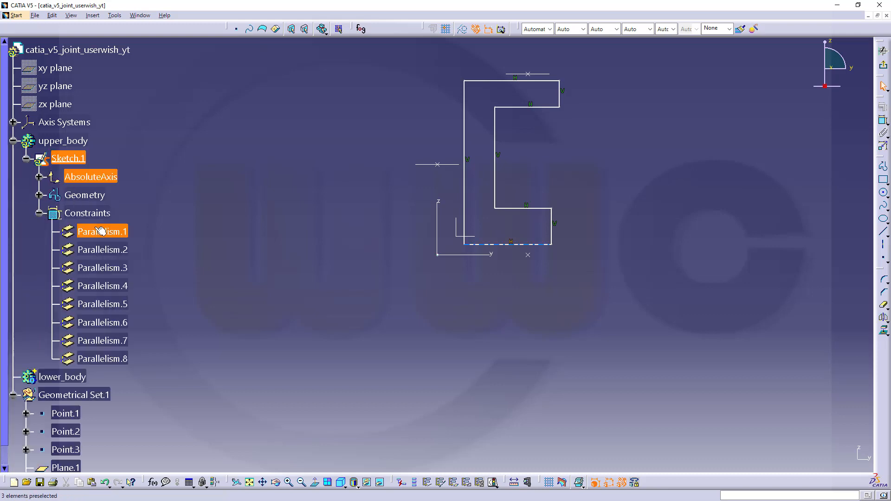
pyautogui.keyDown('shift'); pyautogui.click(102, 359); pyautogui.keyUp('shift')
pyautogui.rightClick(110, 264)
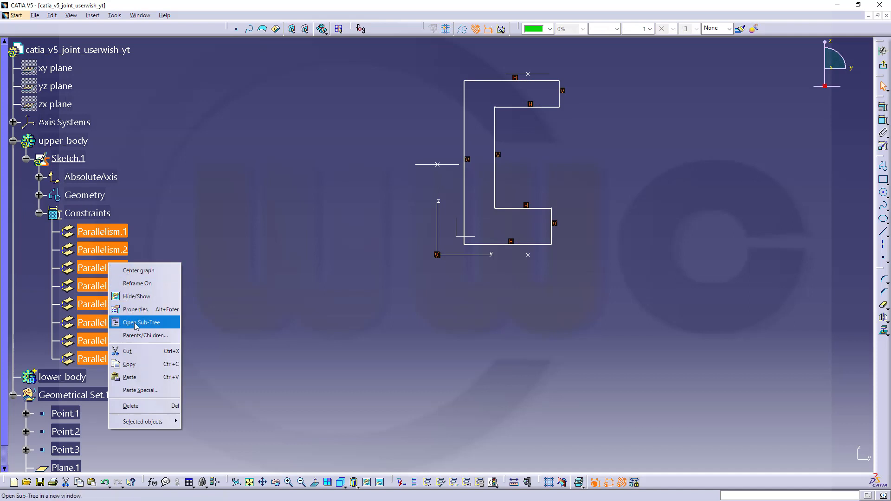
pyautogui.click(135, 406)
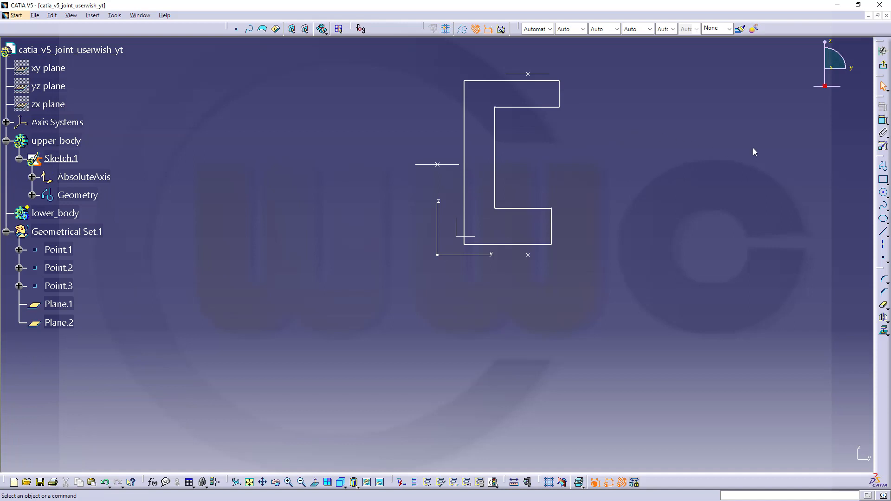
# Step: Make the profile's top line coincident with Plane.2
pyautogui.click(883, 123)
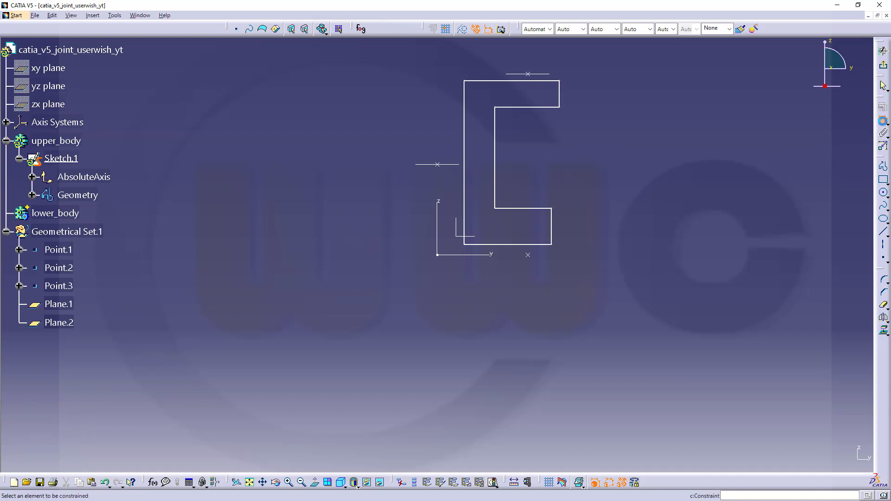
pyautogui.click(533, 74)
pyautogui.click(505, 82)
pyautogui.rightClick(498, 93)
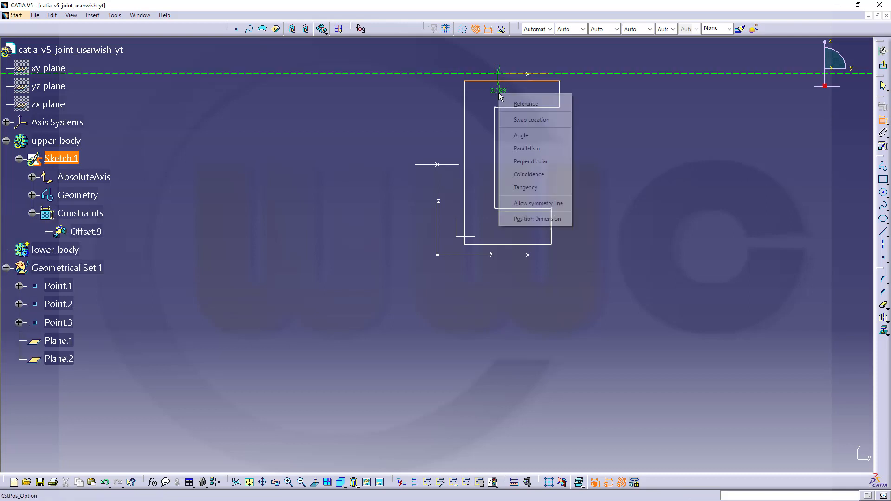
pyautogui.click(527, 174)
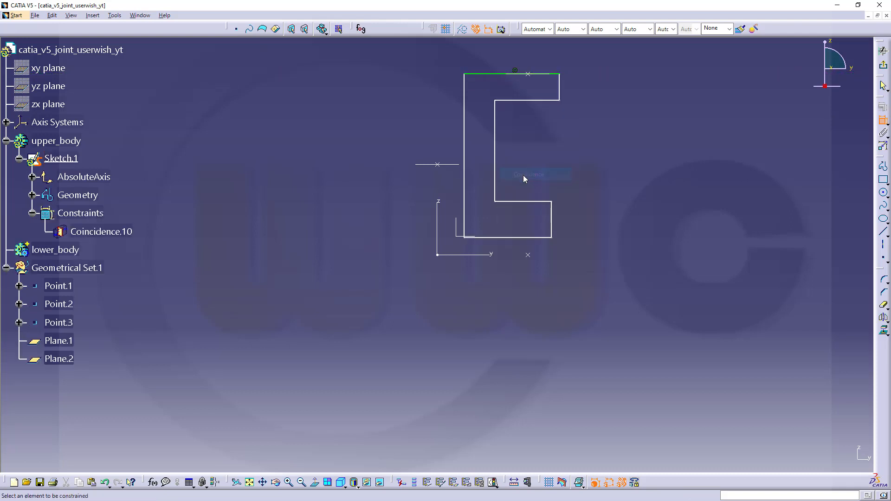
# Step: Make the left line coincide with the vertical axis and the bottom line with the horizontal axis
pyautogui.click(464, 194)
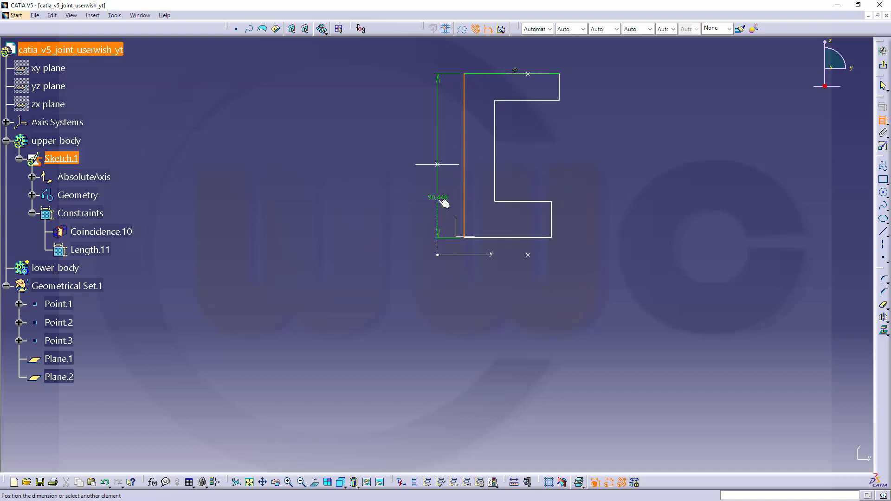
pyautogui.click(440, 203)
pyautogui.rightClick(436, 194)
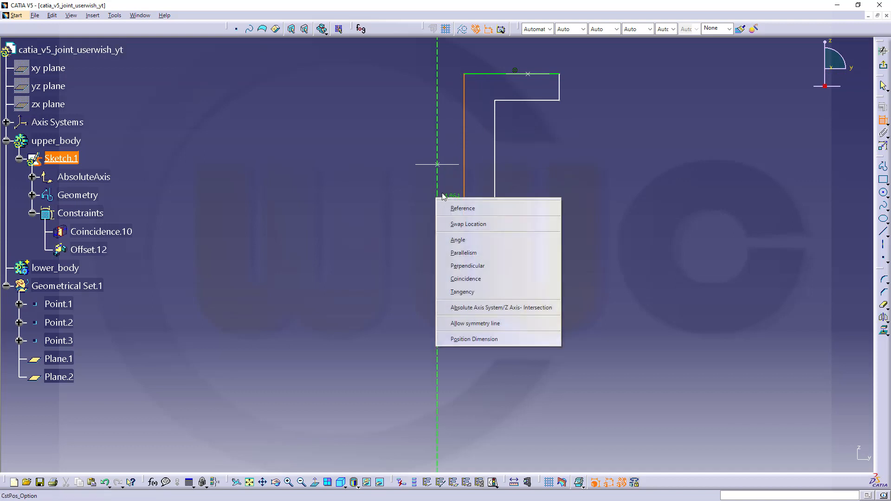
pyautogui.click(464, 278)
pyautogui.click(506, 238)
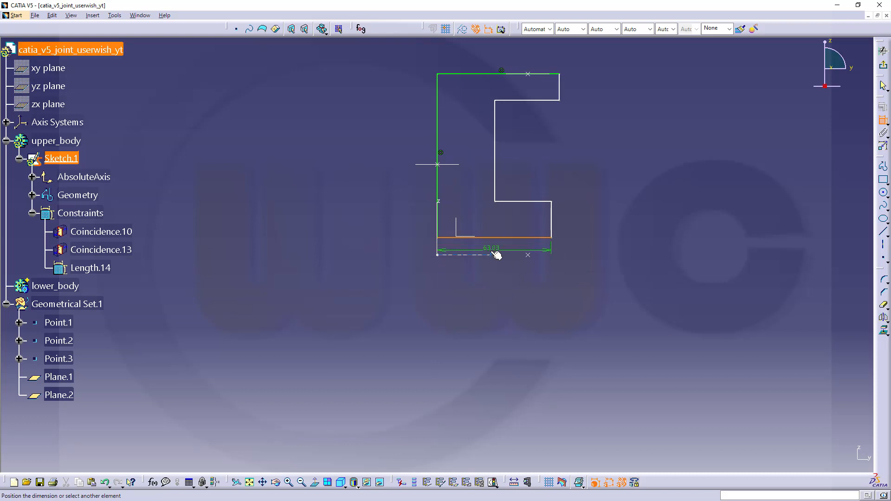
pyautogui.click(493, 255)
pyautogui.rightClick(498, 262)
pyautogui.click(534, 348)
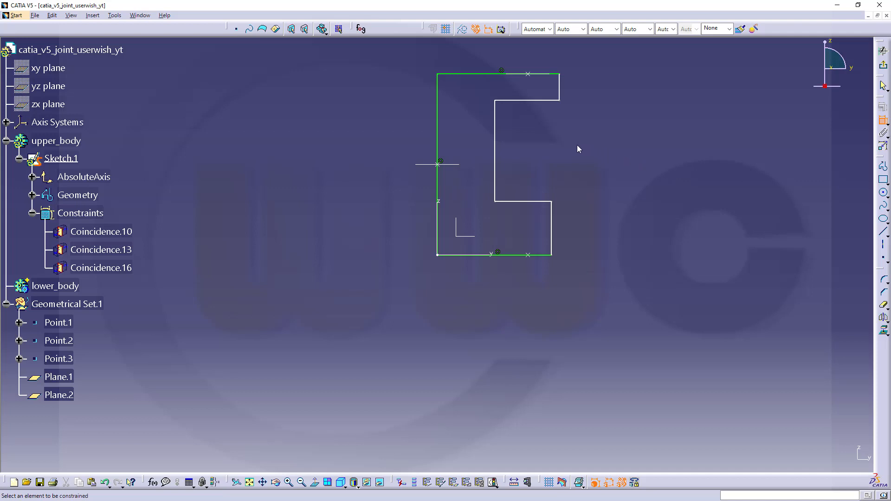
# Step: Dimension the top step height between the upper horizontal lines to 20 mm
pyautogui.click(545, 74)
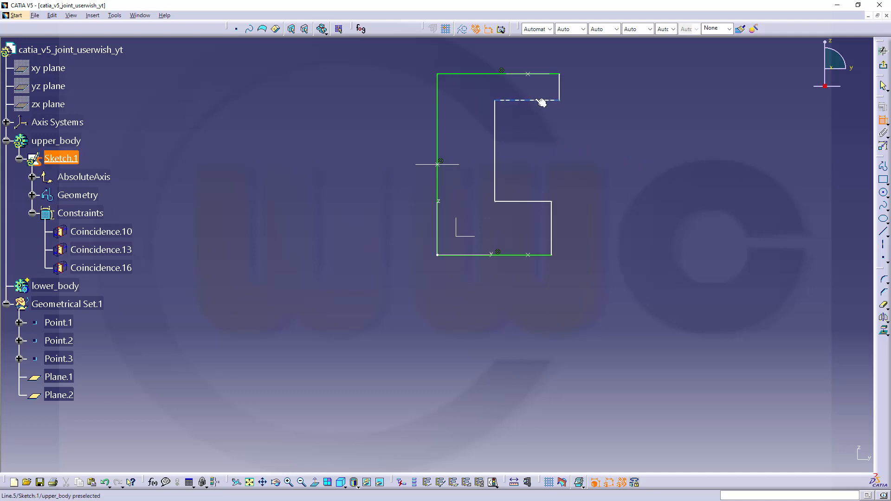
pyautogui.click(548, 100)
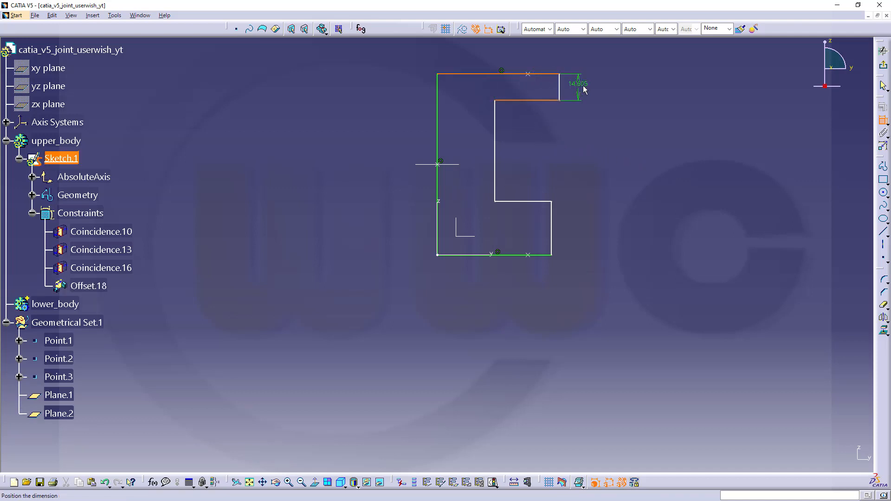
pyautogui.click(597, 94)
pyautogui.write('20')
pyautogui.press('Return')
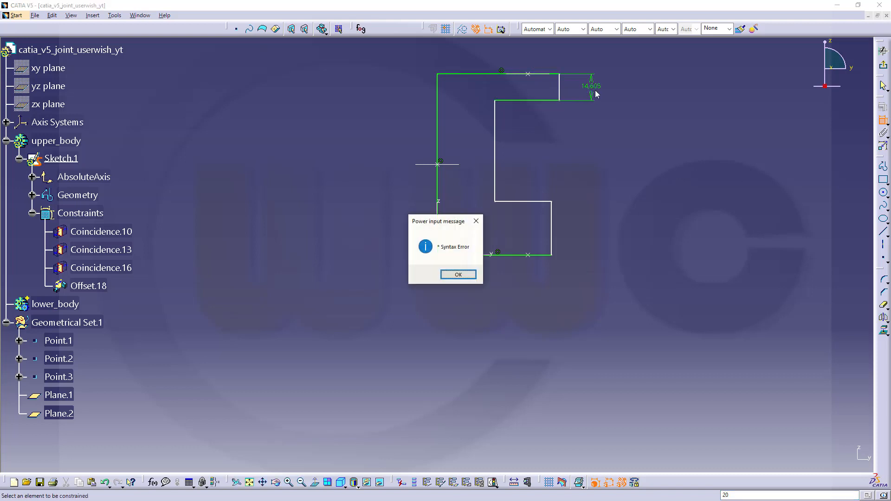
pyautogui.click(457, 274)
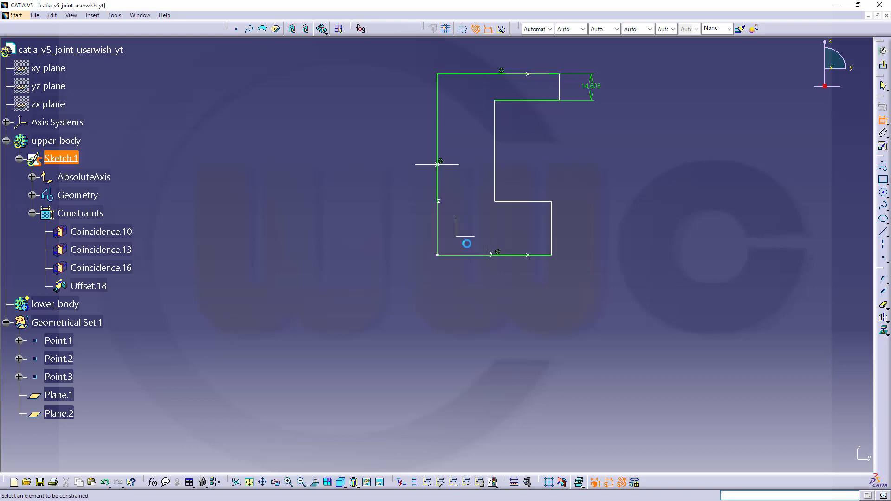
pyautogui.doubleClick(589, 91)
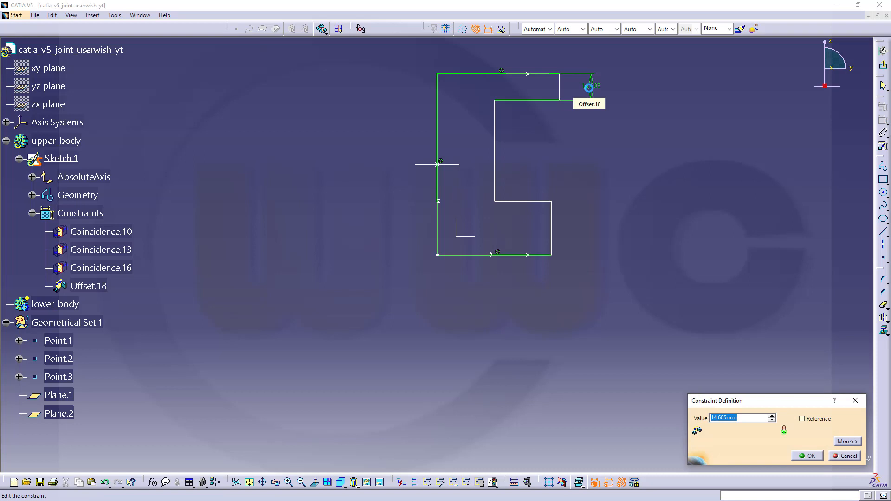
pyautogui.write('20')
pyautogui.press('Return')
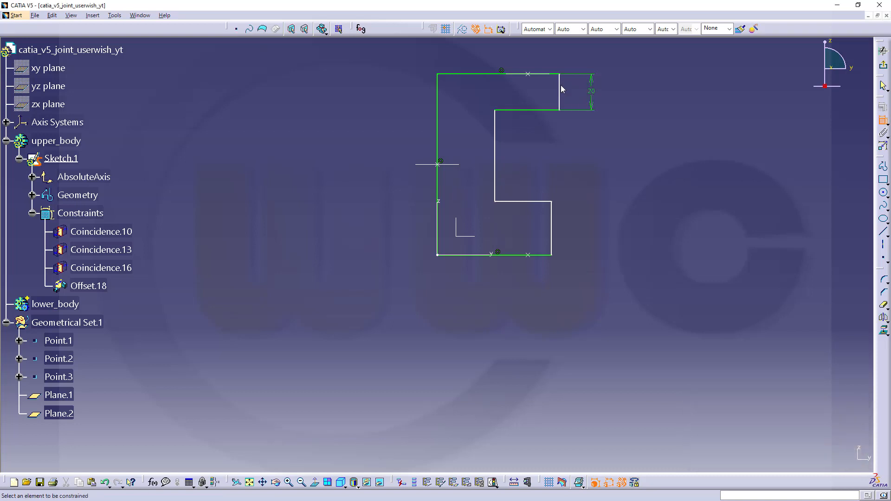
# Step: Set the vertical wall thickness to 20 mm
pyautogui.click(438, 139)
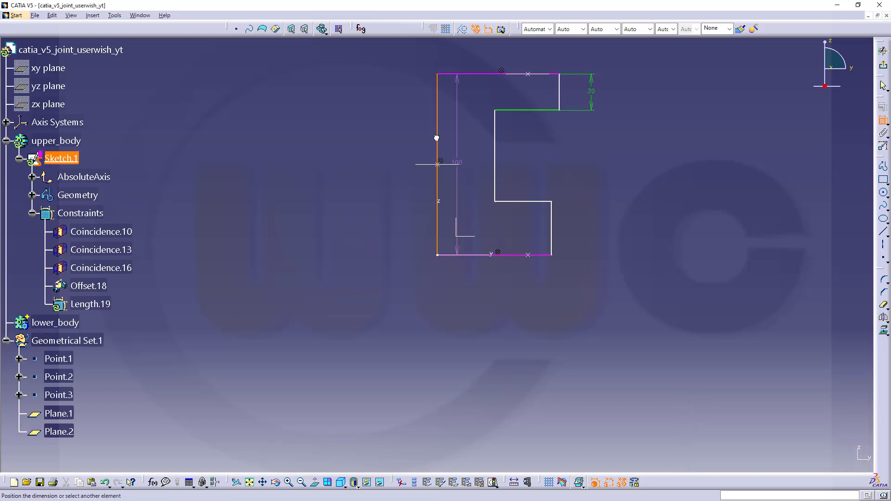
pyautogui.click(497, 147)
pyautogui.click(463, 141)
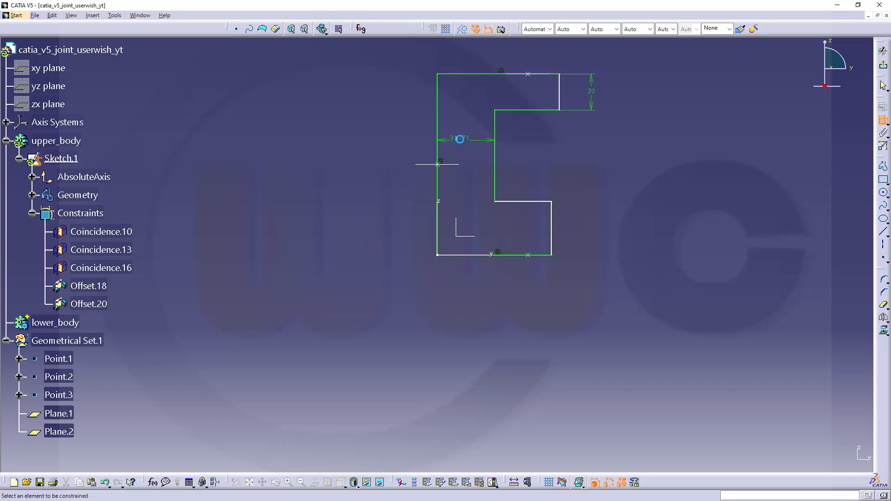
pyautogui.doubleClick(464, 138)
pyautogui.write('20')
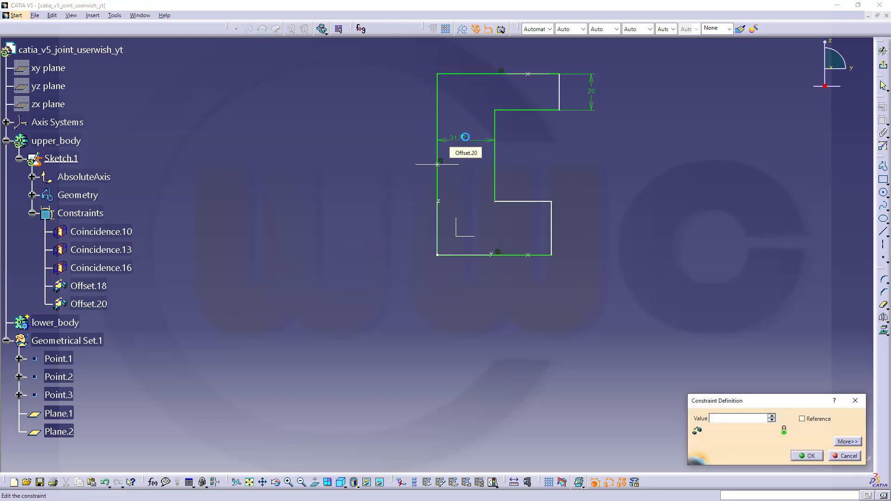
pyautogui.press('Return')
# Step: Set the lower step height to 20 mm
pyautogui.click(538, 202)
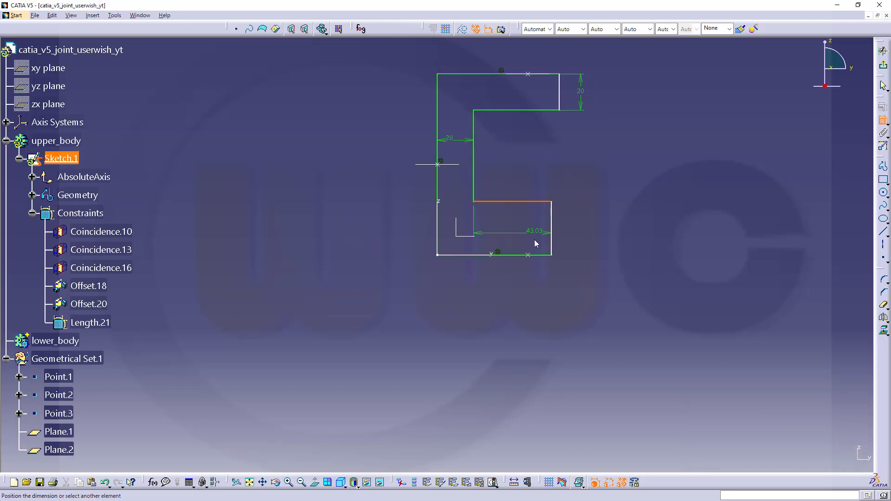
pyautogui.click(544, 255)
pyautogui.click(592, 238)
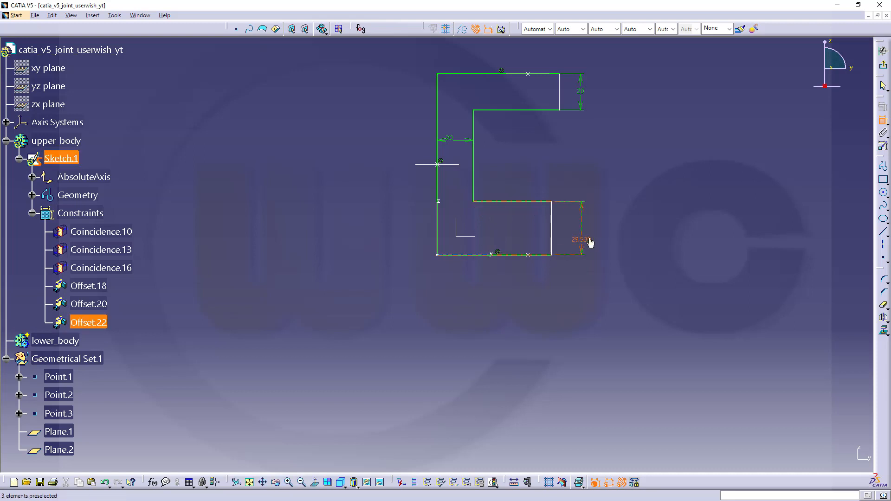
pyautogui.doubleClick(589, 239)
pyautogui.write('20')
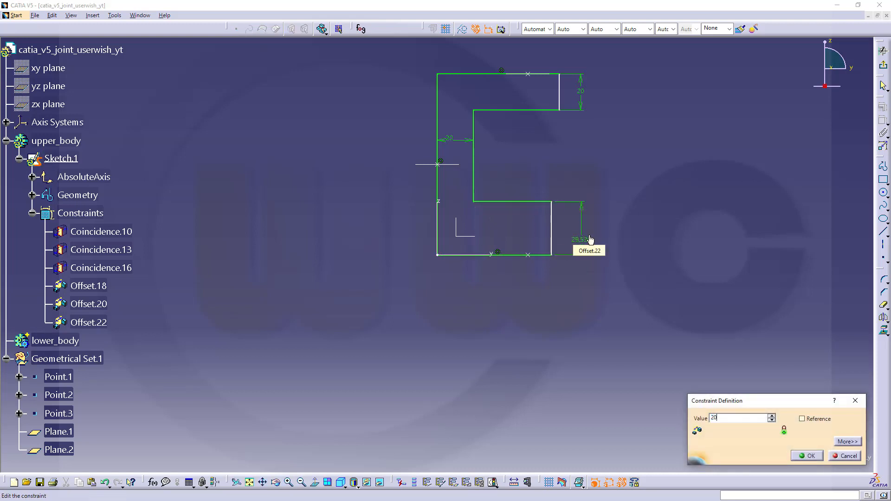
pyautogui.press('Return')
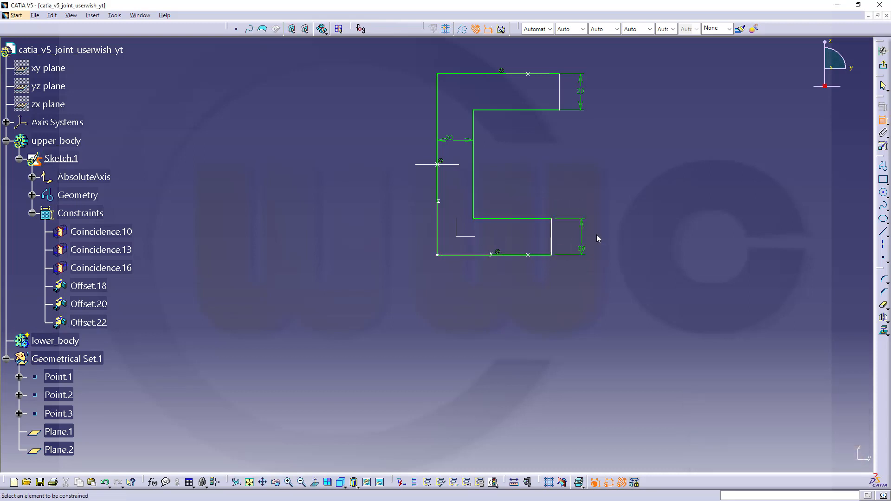
pyautogui.click(437, 186)
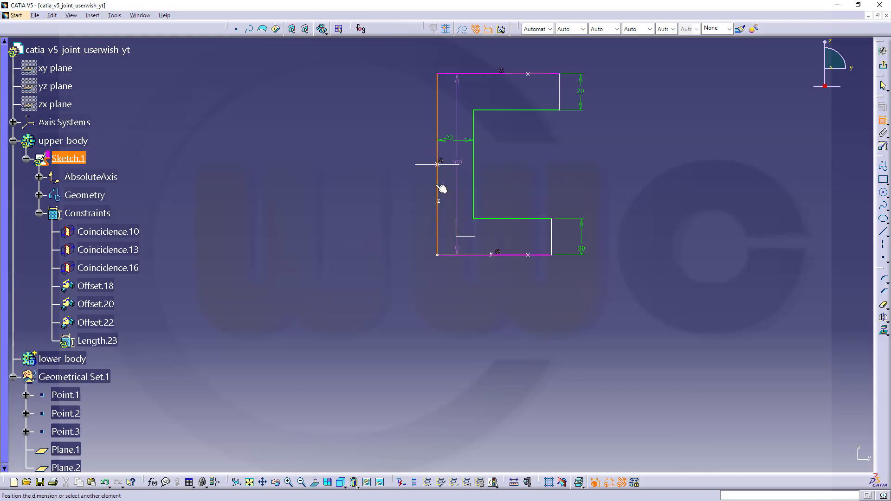
pyautogui.click(556, 243)
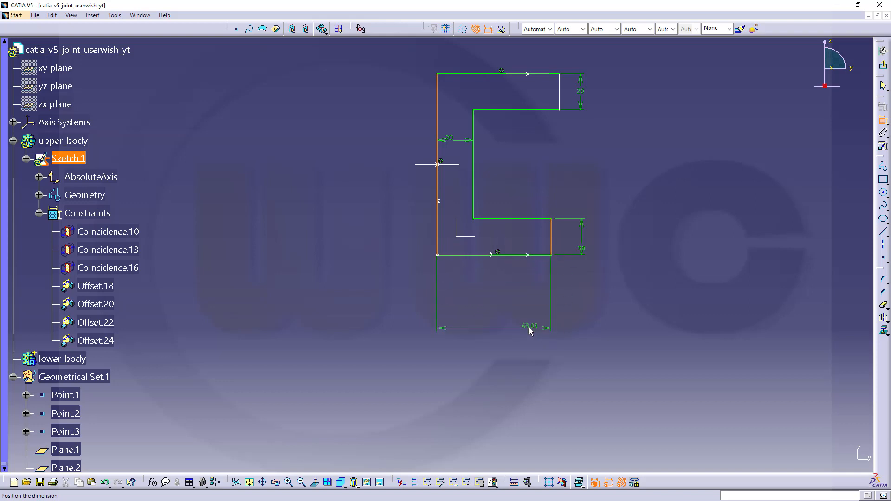
pyautogui.press('Escape')
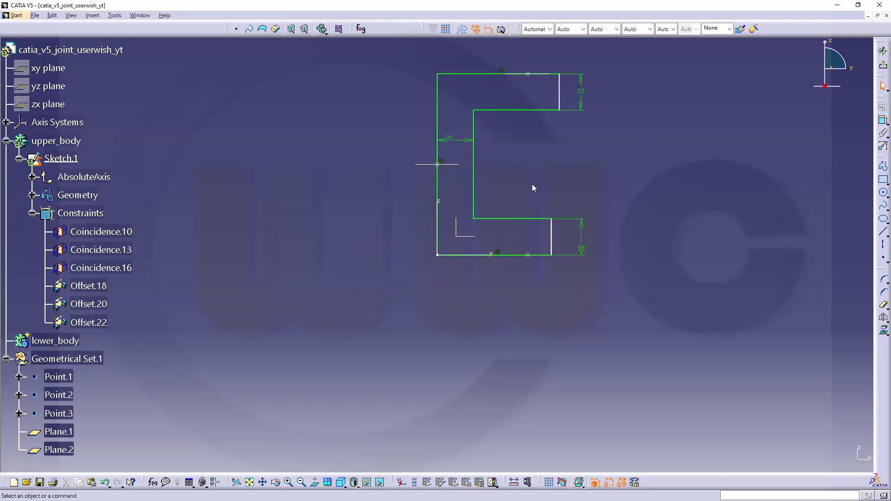
pyautogui.click(882, 120)
pyautogui.click(556, 245)
pyautogui.rightClick(558, 245)
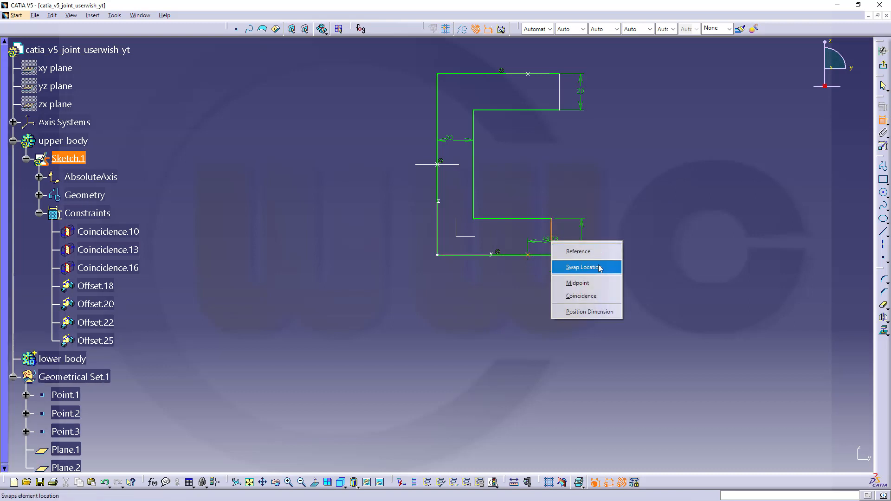
pyautogui.click(582, 296)
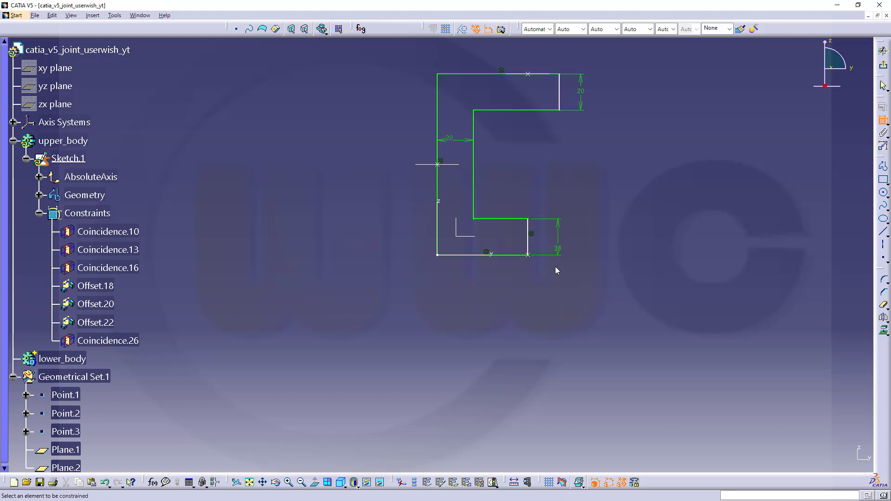
pyautogui.press('super')
pyautogui.click(345, 187)
pyautogui.hotkey('ctrl', 'z')
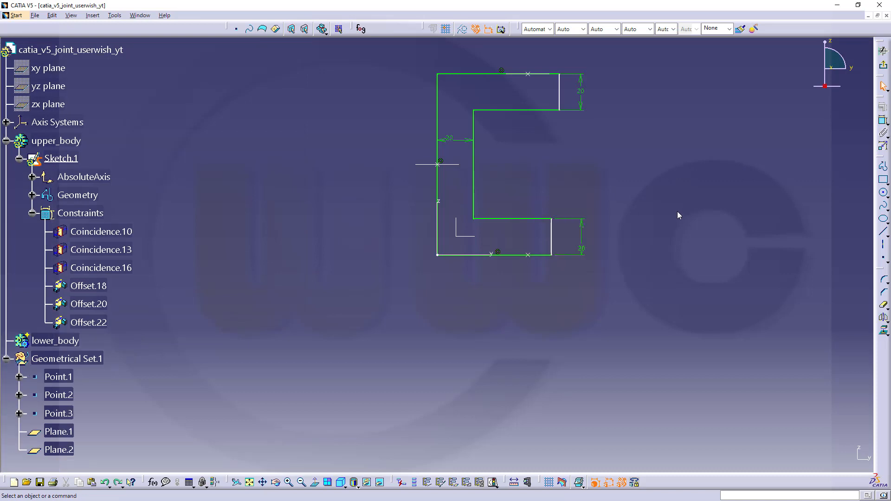
# Step: Dimension the profile's bottom width to 50 mm
pyautogui.click(883, 121)
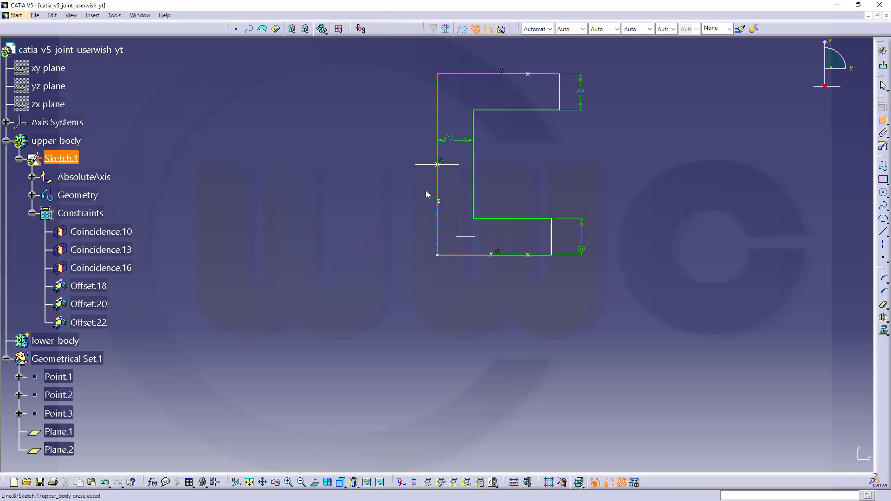
pyautogui.click(438, 189)
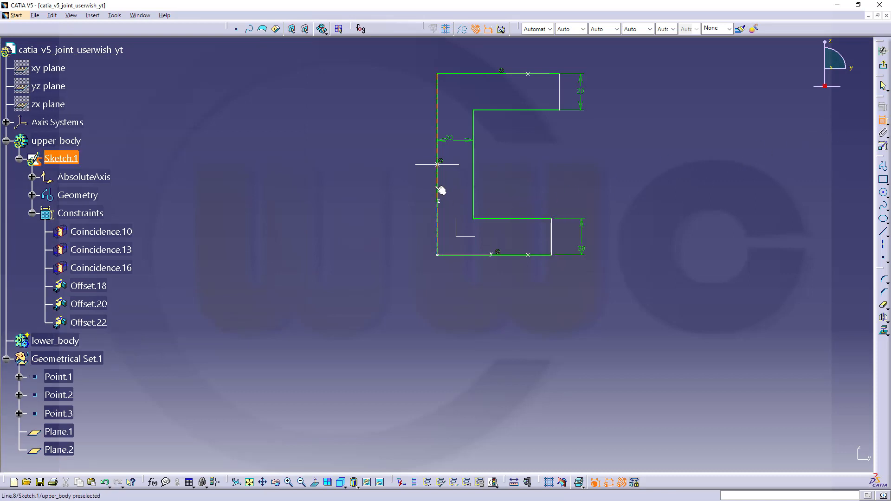
pyautogui.click(552, 239)
pyautogui.click(522, 281)
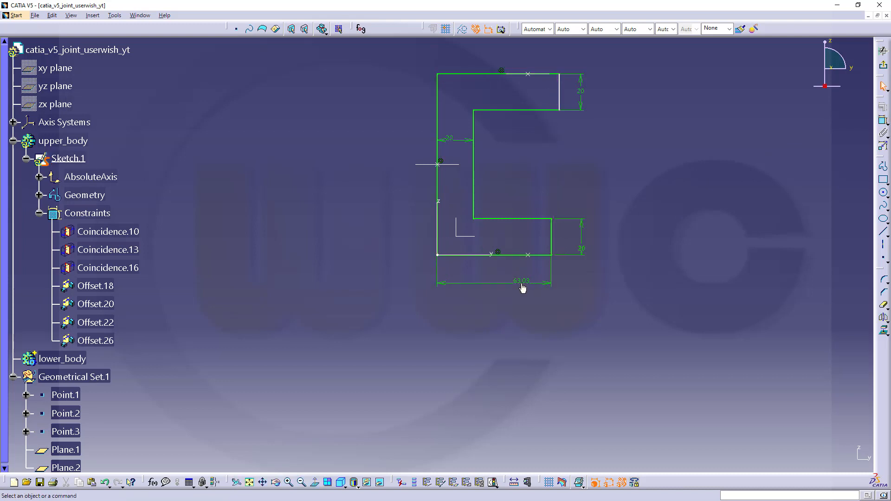
pyautogui.doubleClick(526, 280)
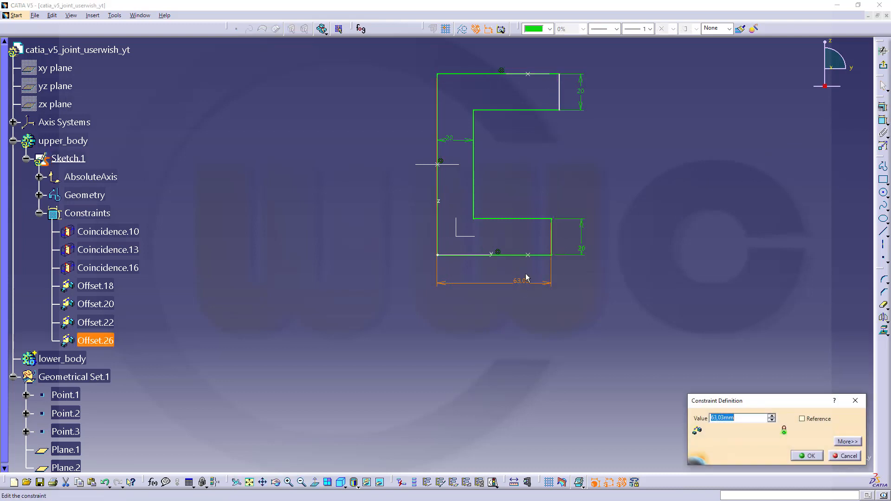
pyautogui.write('50')
pyautogui.press('Return')
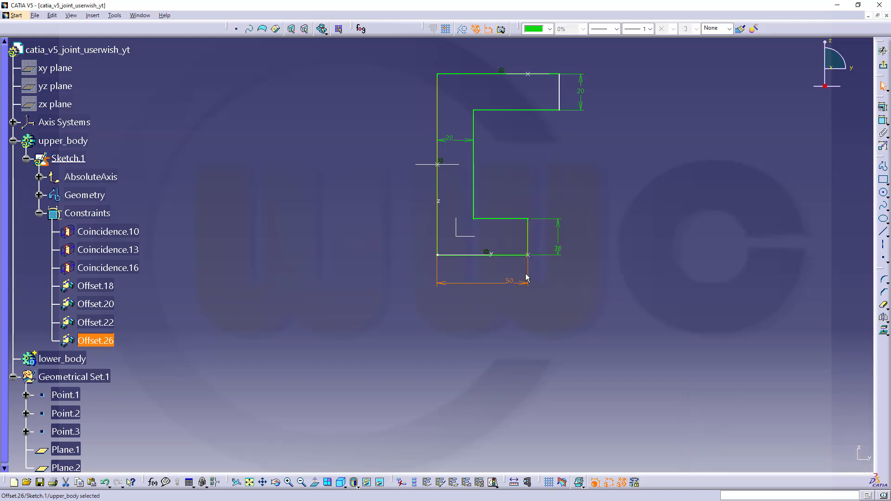
pyautogui.click(538, 177)
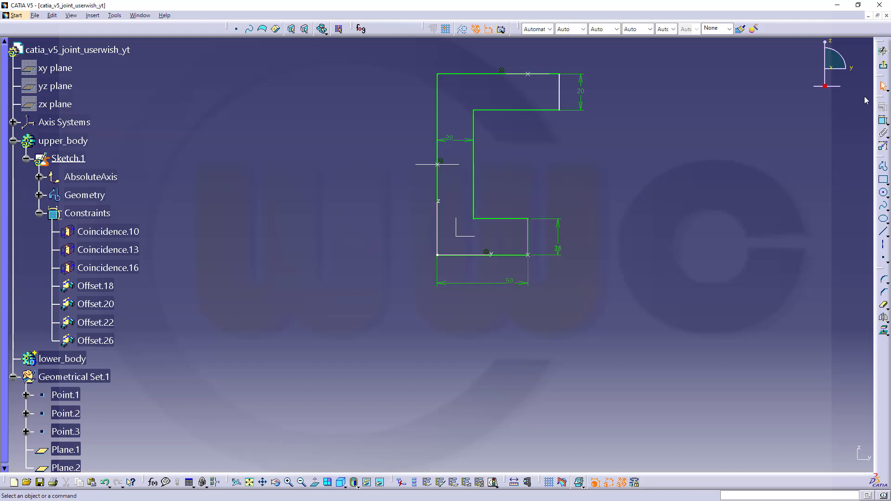
# Step: Dimension the overall top width to 65 mm and exit the sketch
pyautogui.click(883, 122)
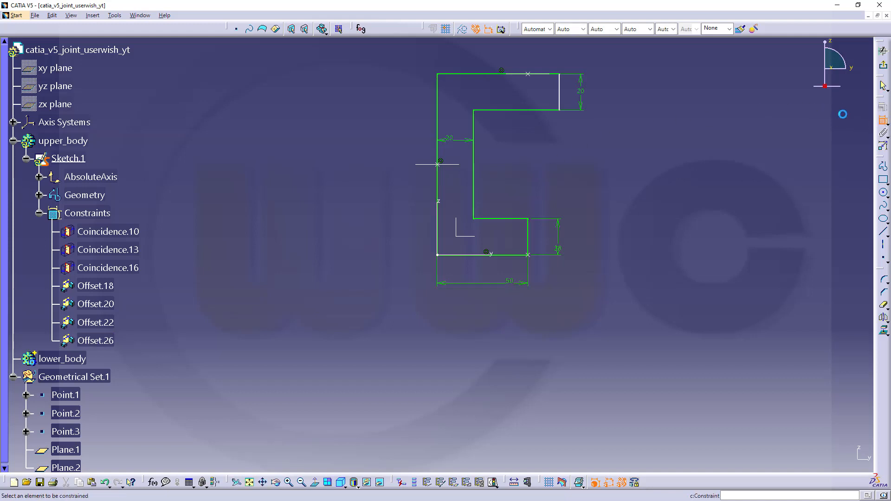
pyautogui.click(438, 91)
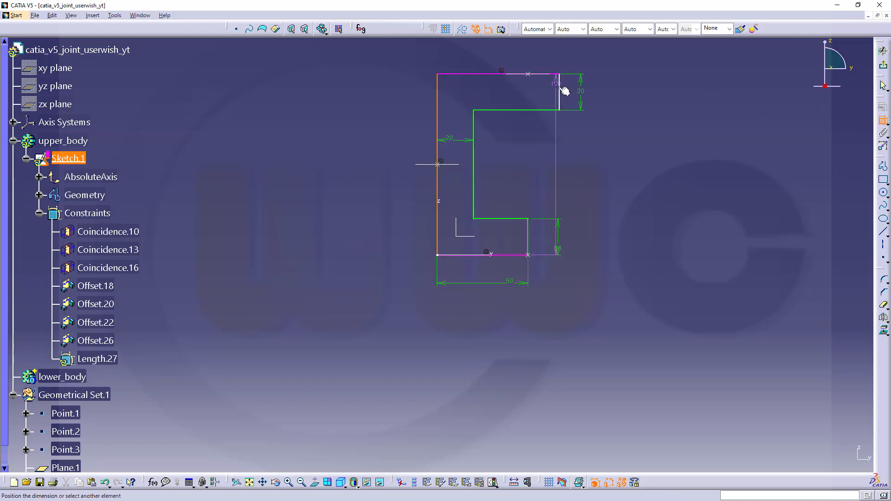
pyautogui.click(559, 90)
pyautogui.click(504, 53)
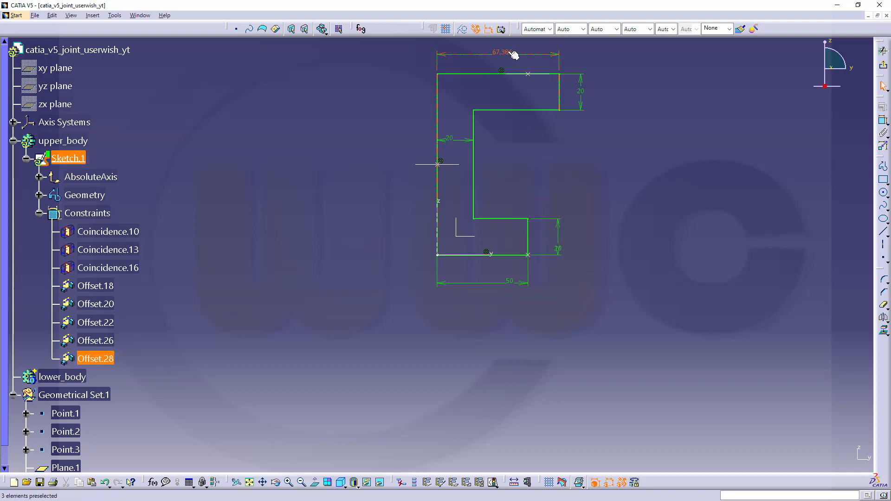
pyautogui.doubleClick(512, 54)
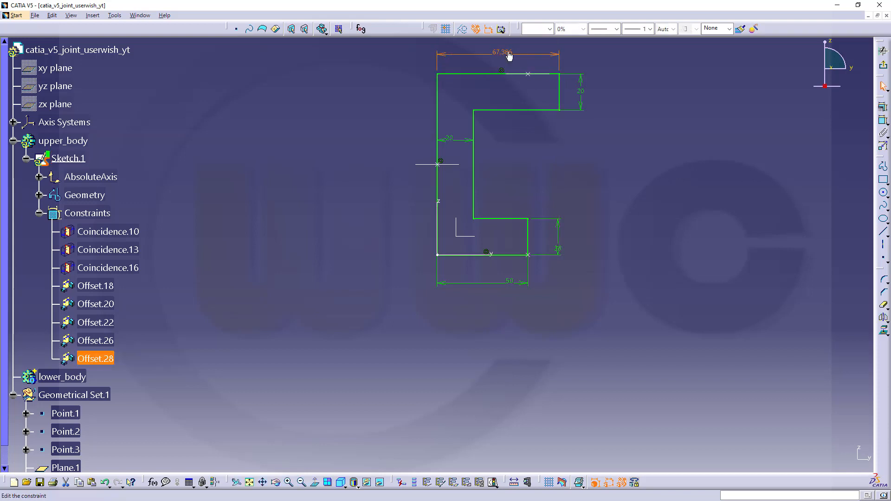
pyautogui.write('65')
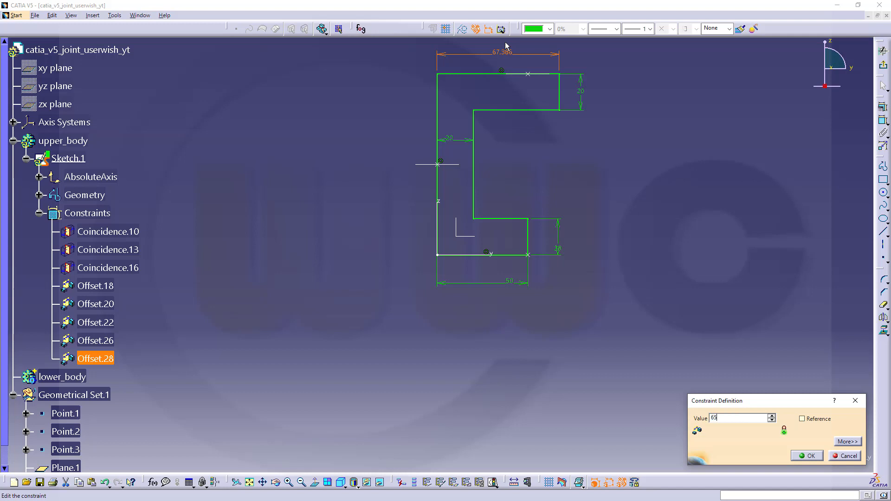
pyautogui.press('Return')
pyautogui.click(792, 134)
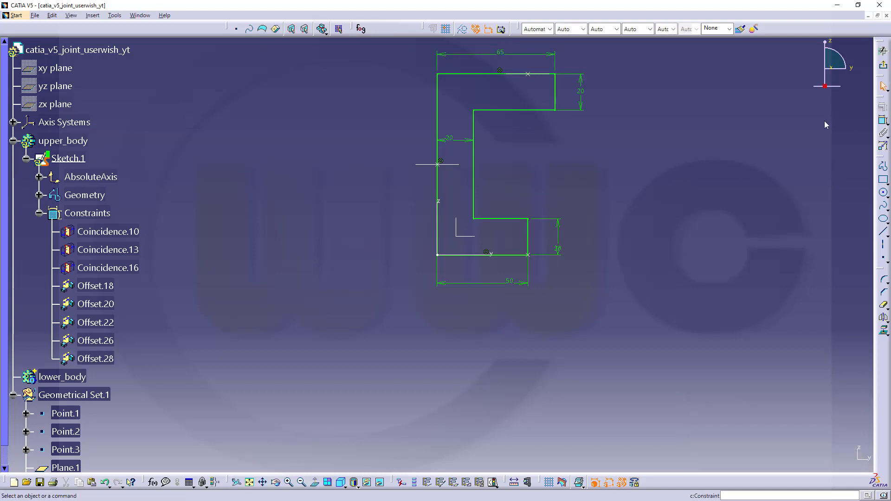
pyautogui.click(883, 66)
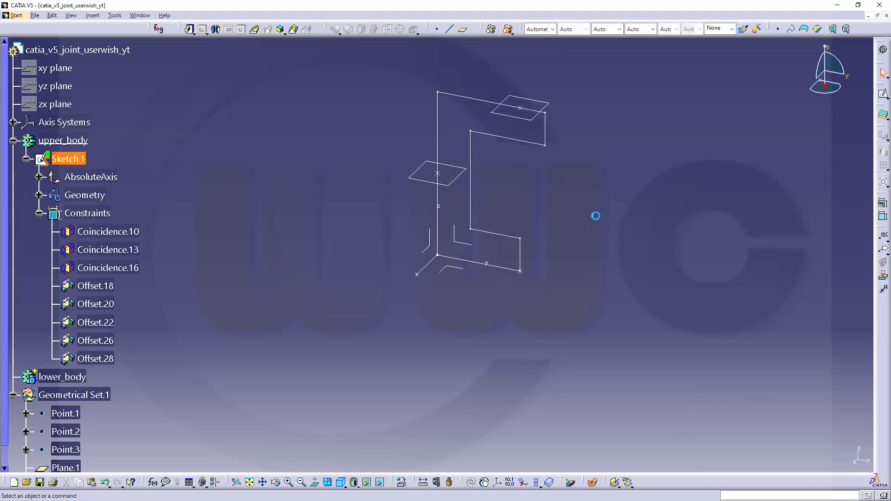
# Step: Pad Sketch.1 with mirrored extent and length 2 into the C-shaped upper_body block
pyautogui.click(189, 29)
pyautogui.click(473, 207)
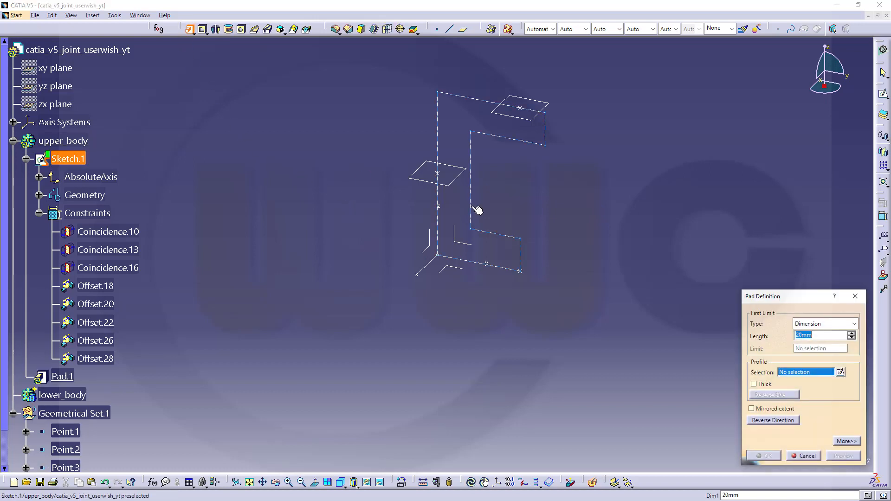
pyautogui.click(752, 409)
pyautogui.moveTo(822, 336); pyautogui.dragTo(748, 325)
pyautogui.write('27,5')
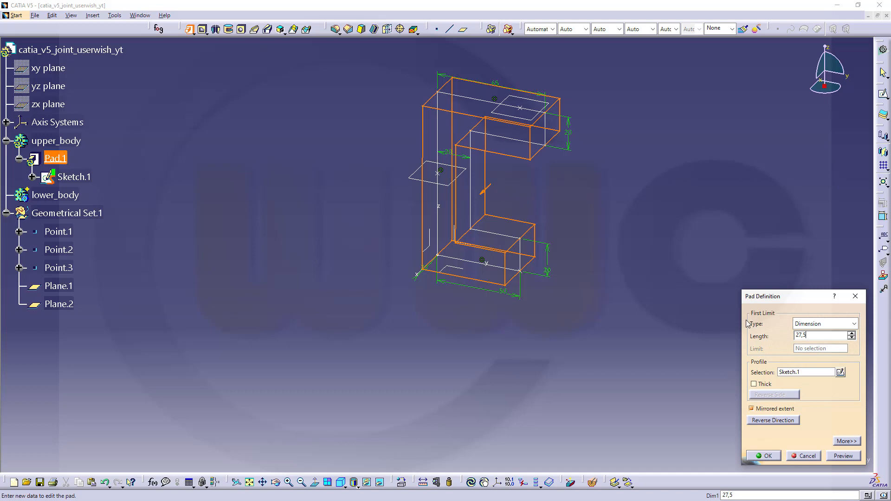
pyautogui.press('Return')
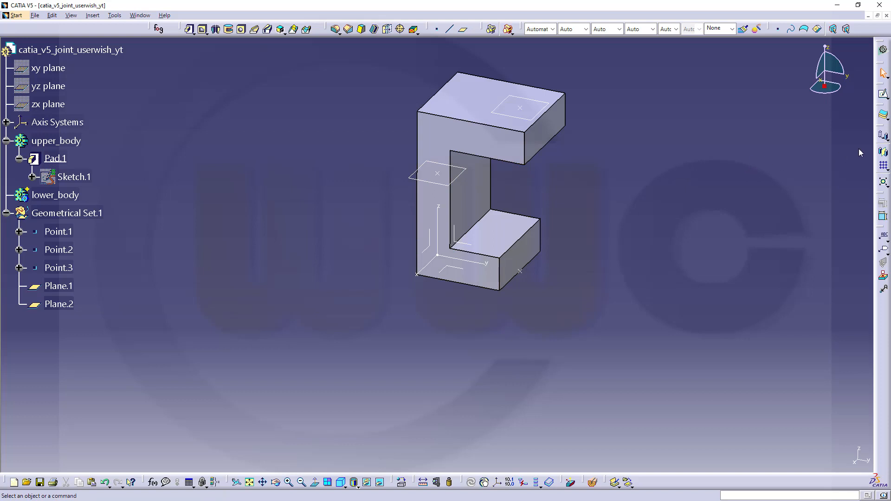
# Step: Split the upper_body pad with Plane.1, keeping the part above the plane
pyautogui.click(883, 136)
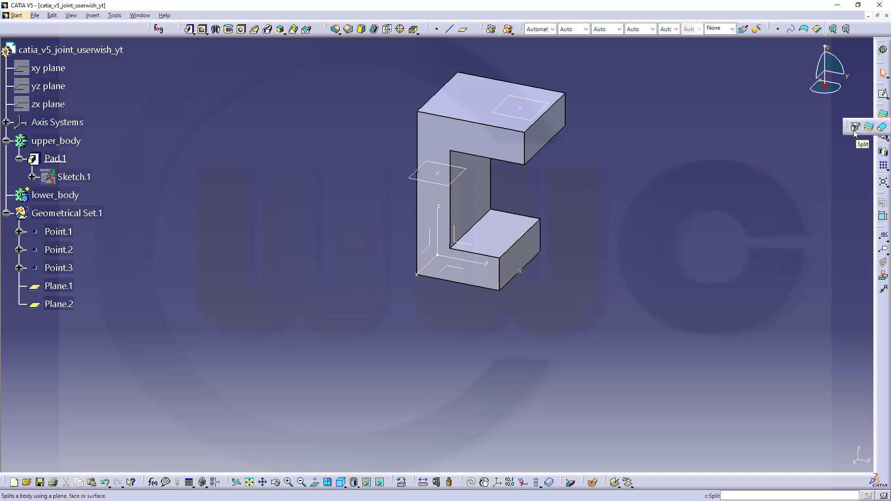
pyautogui.click(855, 132)
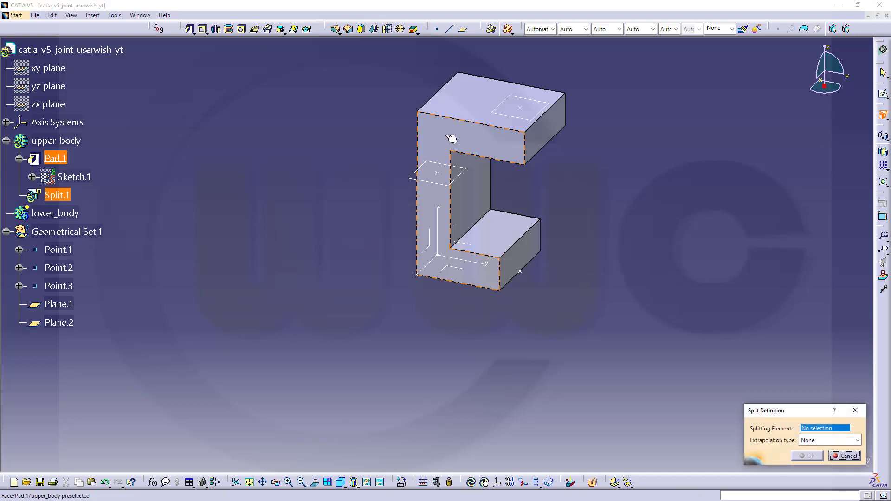
pyautogui.click(424, 182)
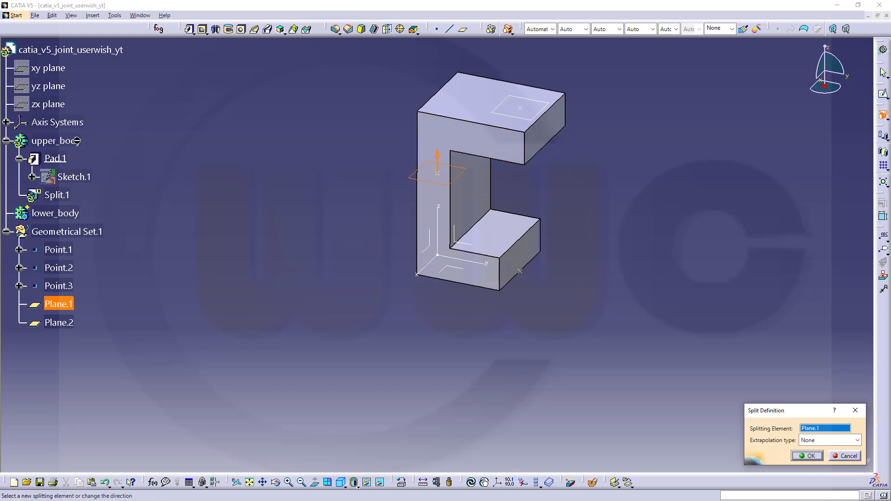
pyautogui.click(809, 456)
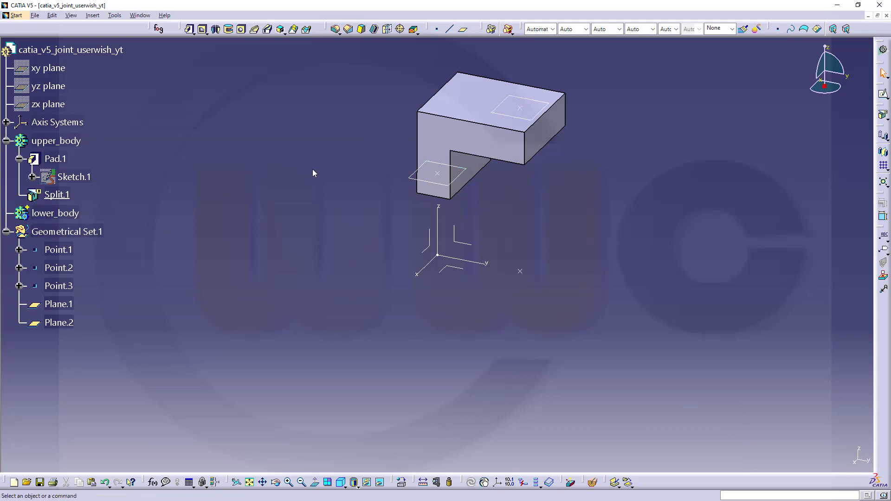
# Step: Make lower_body the in-work object
pyautogui.rightClick(67, 214)
pyautogui.click(112, 291)
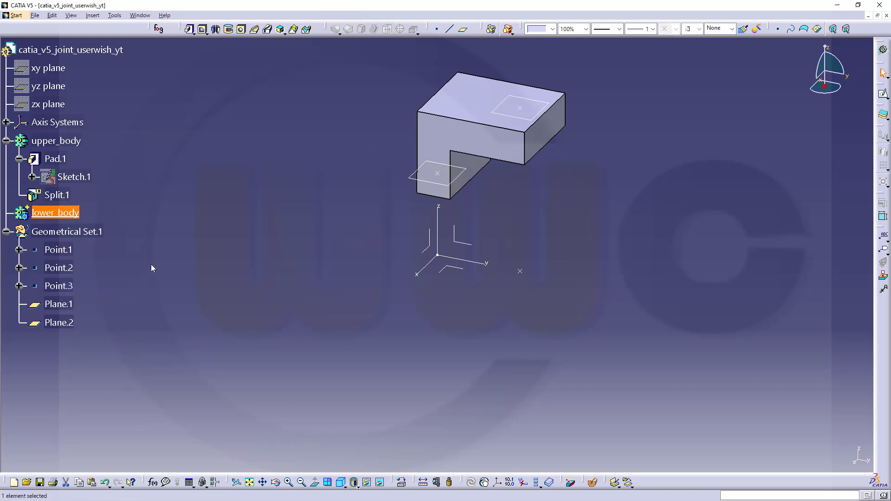
pyautogui.click(145, 232)
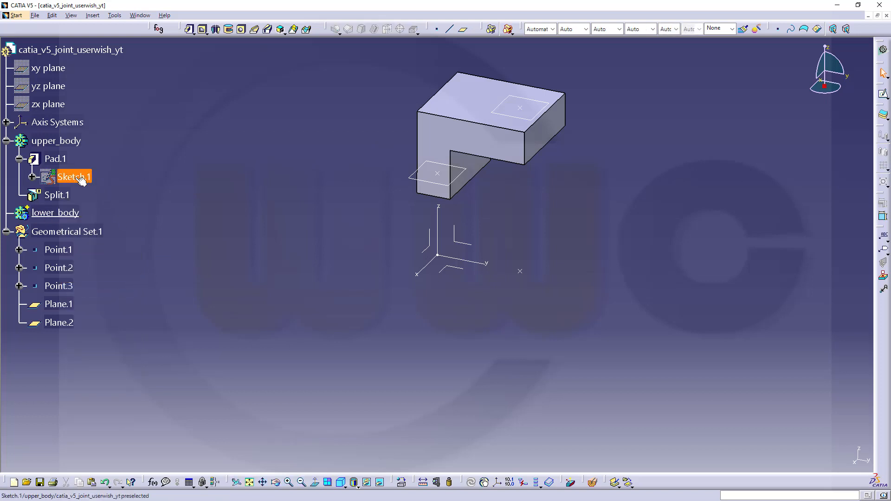
# Step: Pad lower_body's Sketch.1 27.5 mm with mirrored extent as Pad.2
pyautogui.click(68, 180)
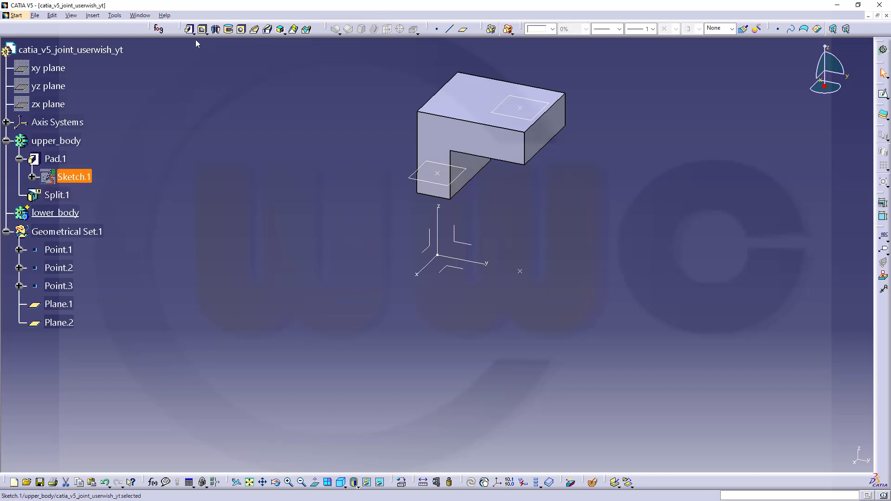
pyautogui.click(189, 29)
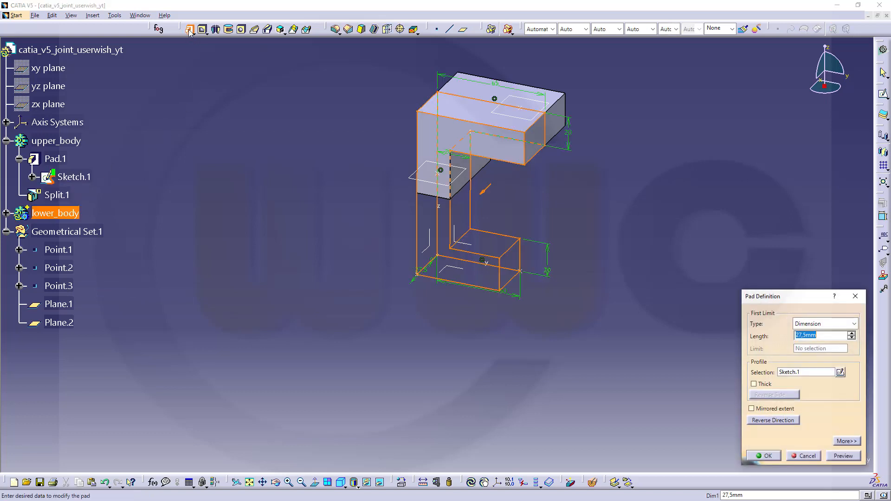
pyautogui.click(754, 408)
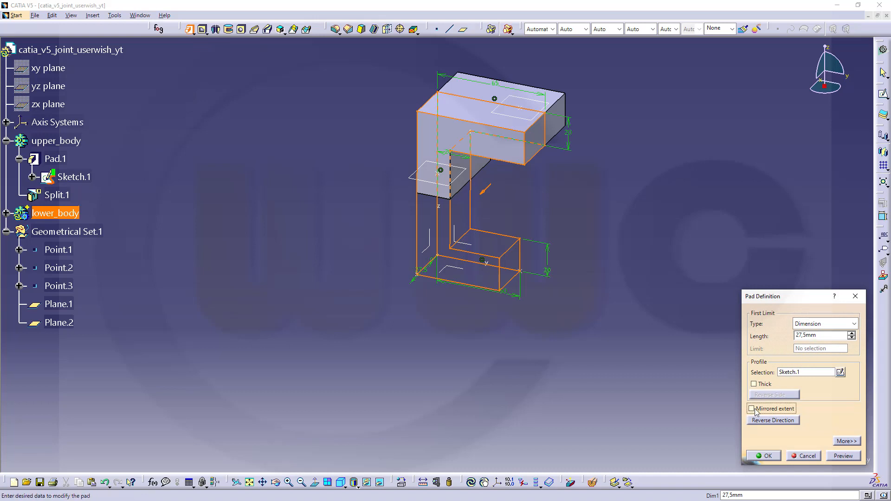
pyautogui.click(765, 456)
pyautogui.click(168, 210)
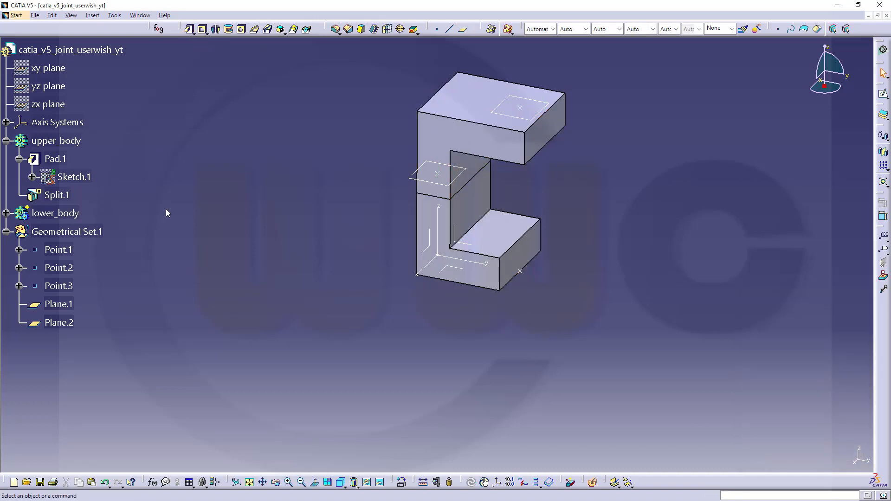
pyautogui.click(6, 213)
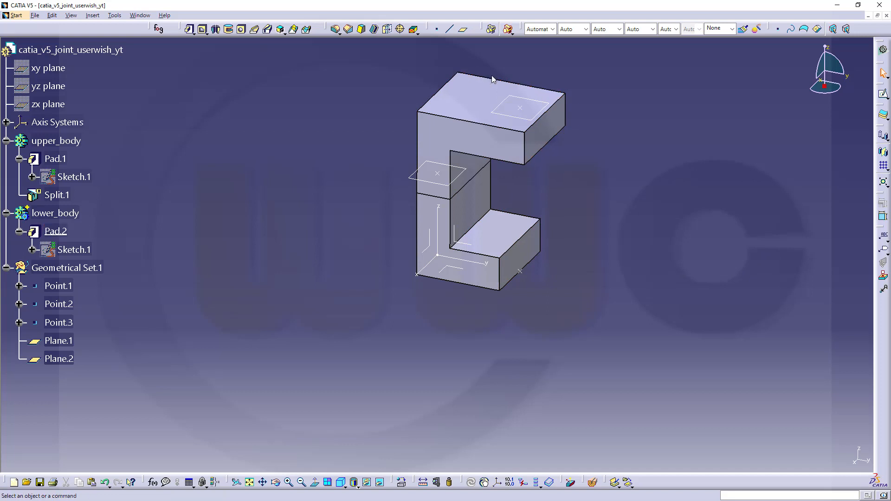
# Step: Split lower_body's Pad.2 at Plane.1, flipping to keep the side below the plane
pyautogui.click(884, 134)
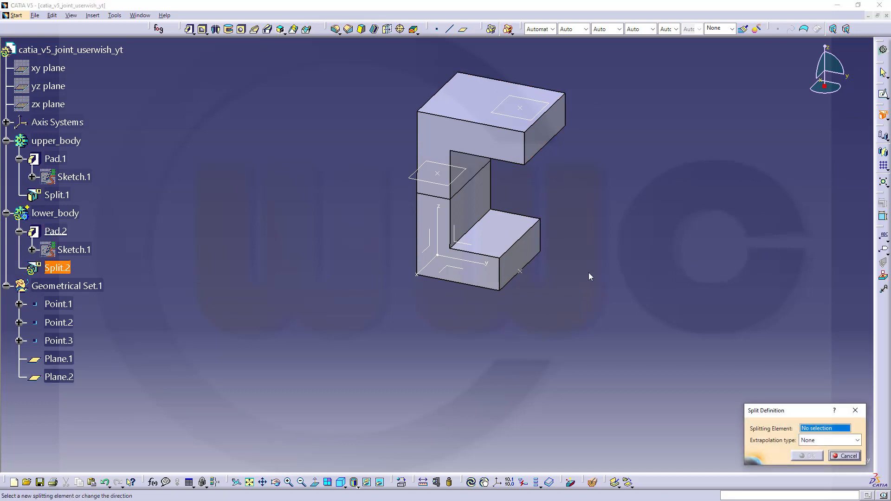
pyautogui.click(417, 181)
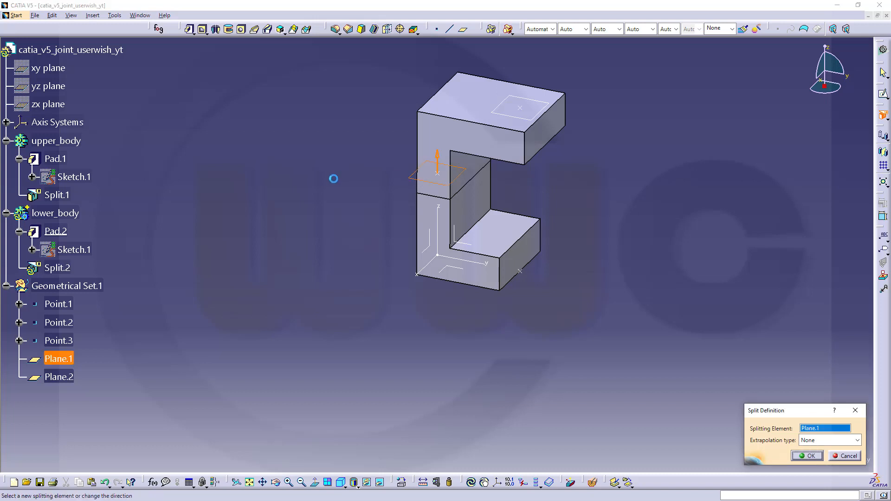
pyautogui.click(436, 159)
pyautogui.click(807, 456)
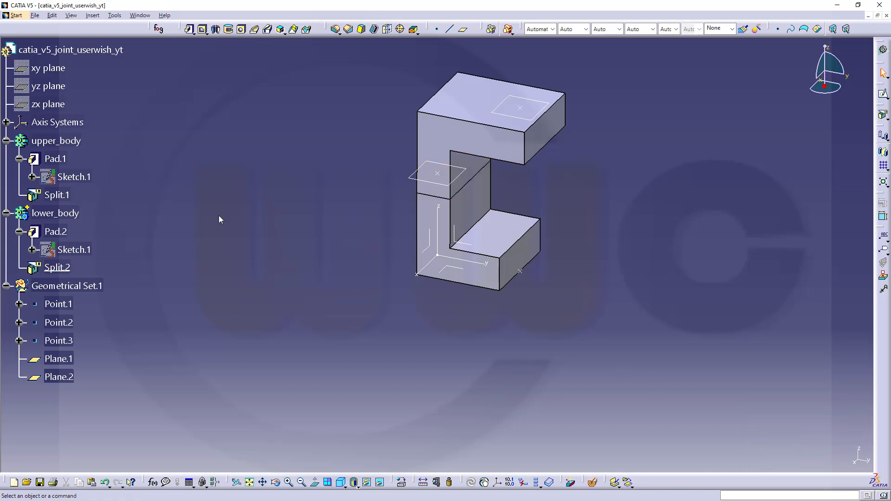
# Step: Hide the lower_body solid
pyautogui.rightClick(79, 215)
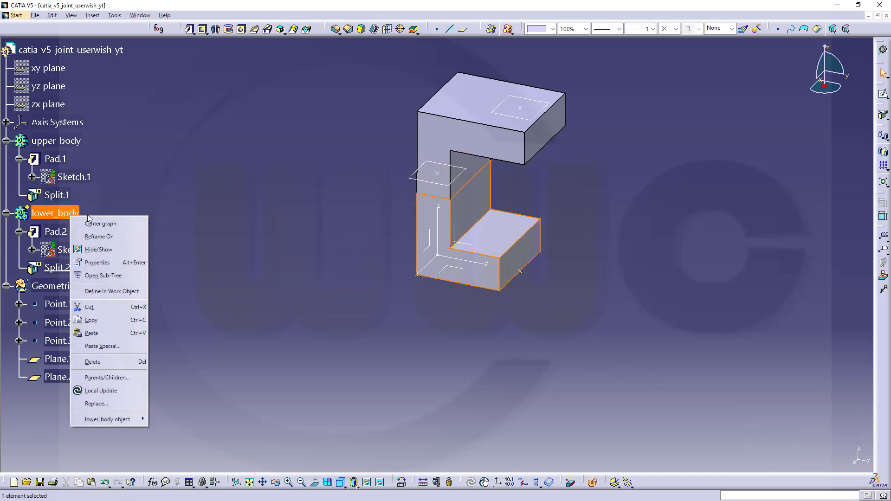
pyautogui.click(112, 250)
pyautogui.moveTo(258, 216); pyautogui.dragTo(262, 246, button='middle')
# Step: Make upper_body the in-work object and enlarge the part in view
pyautogui.rightClick(64, 143)
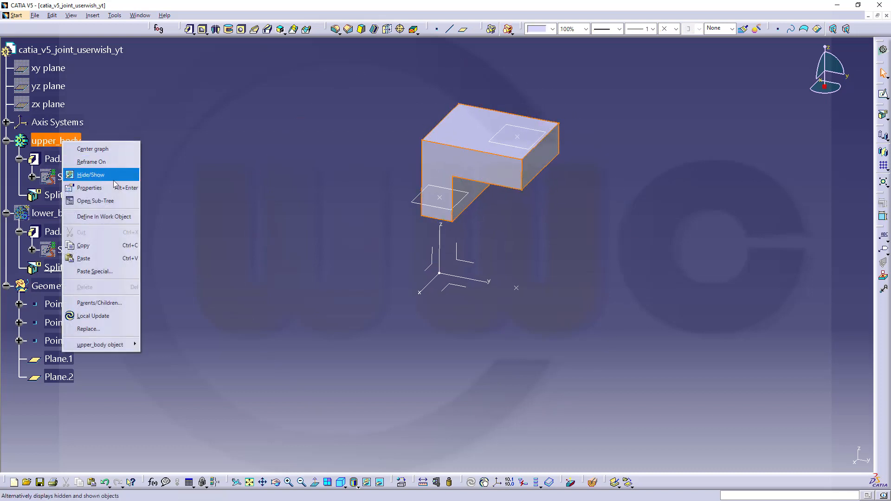
pyautogui.click(107, 216)
pyautogui.moveTo(605, 241); pyautogui.dragTo(533, 279, button='middle')
# Step: Start a 6mm inside-thickness shell, selecting the bottom end, left, top and right end faces to remove
pyautogui.click(374, 28)
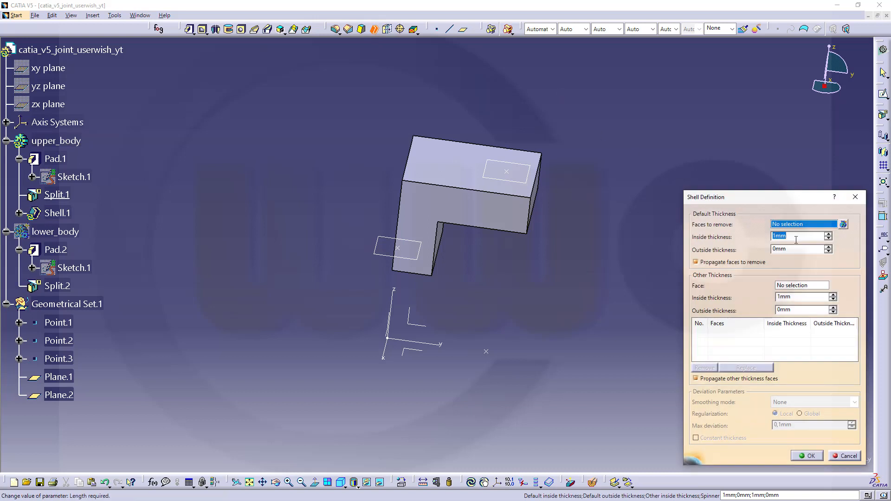
pyautogui.write('6mm')
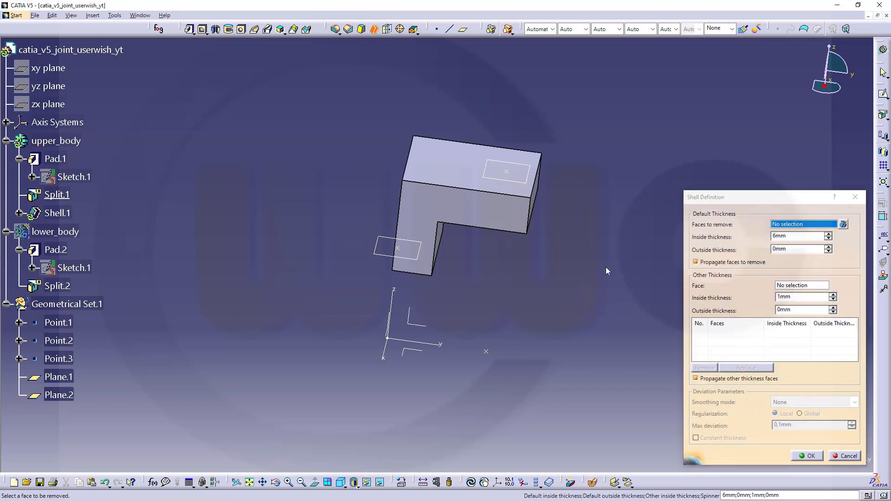
pyautogui.moveTo(605, 269); pyautogui.dragTo(508, 138, button='middle')
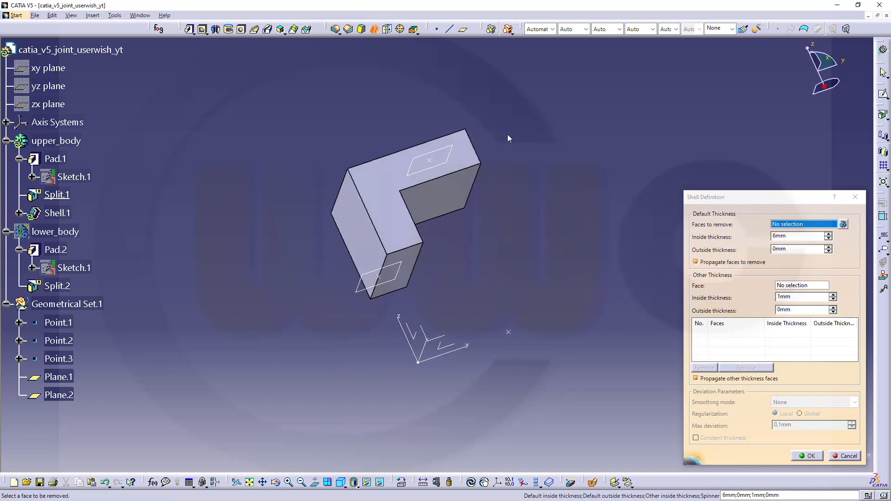
pyautogui.click(405, 285)
pyautogui.click(374, 241)
pyautogui.moveTo(434, 238); pyautogui.dragTo(452, 386, button='middle')
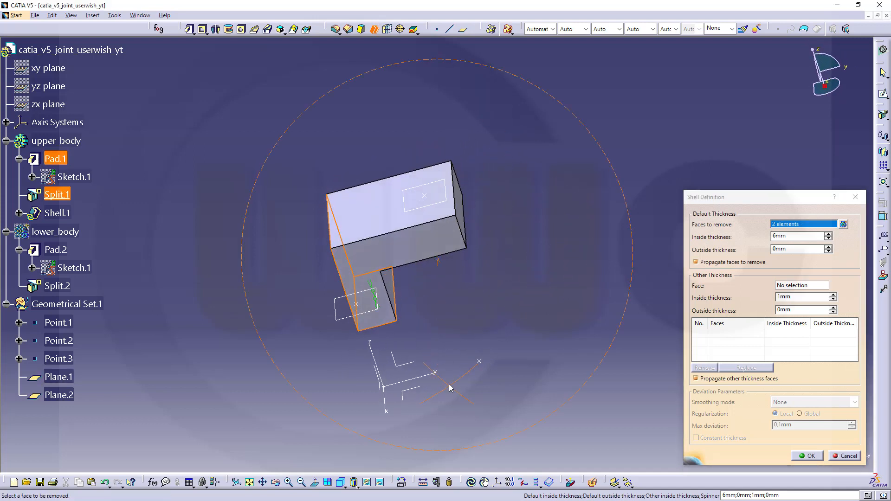
pyautogui.click(372, 213)
pyautogui.moveTo(603, 247); pyautogui.dragTo(501, 275, button='middle')
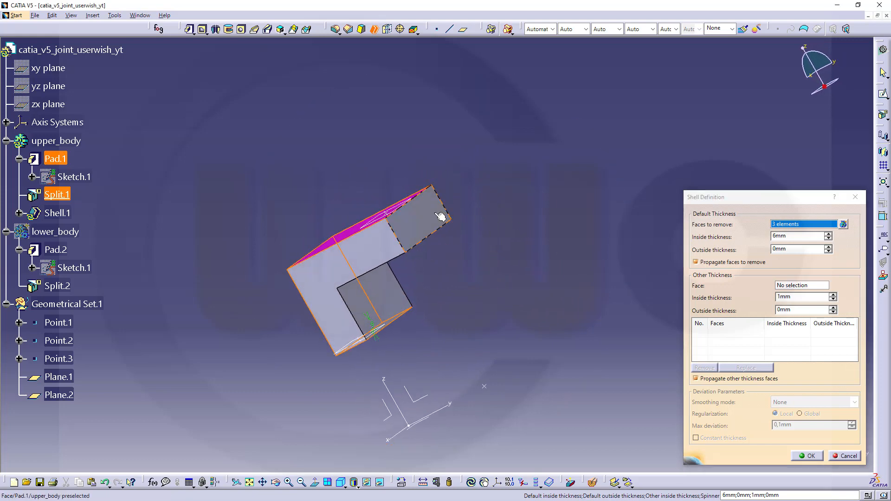
pyautogui.click(441, 217)
pyautogui.moveTo(251, 183); pyautogui.dragTo(325, 226, button='middle')
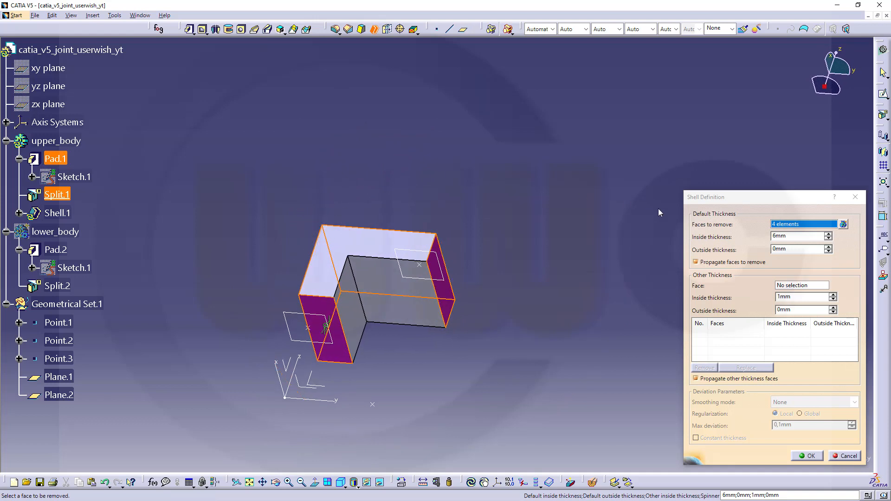
# Step: Give the inner vertical and floor faces 7mm, the right end face 15mm, and finish Shell.1
pyautogui.click(787, 287)
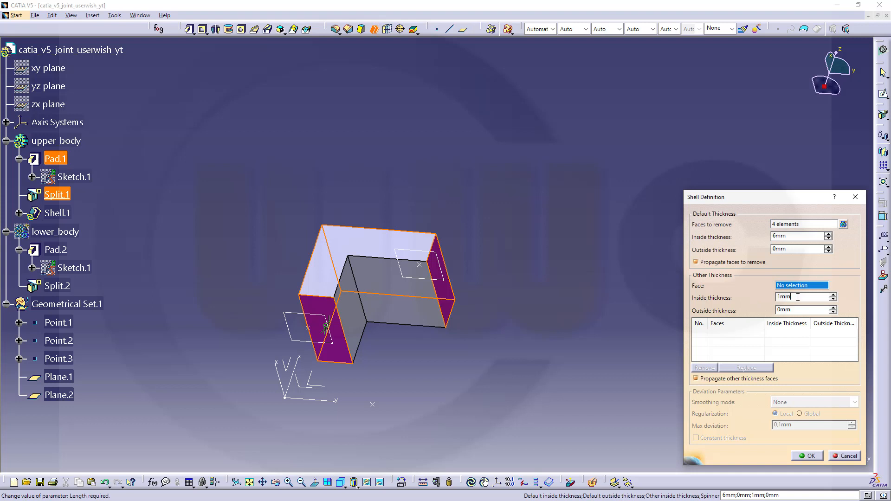
pyautogui.doubleClick(798, 297)
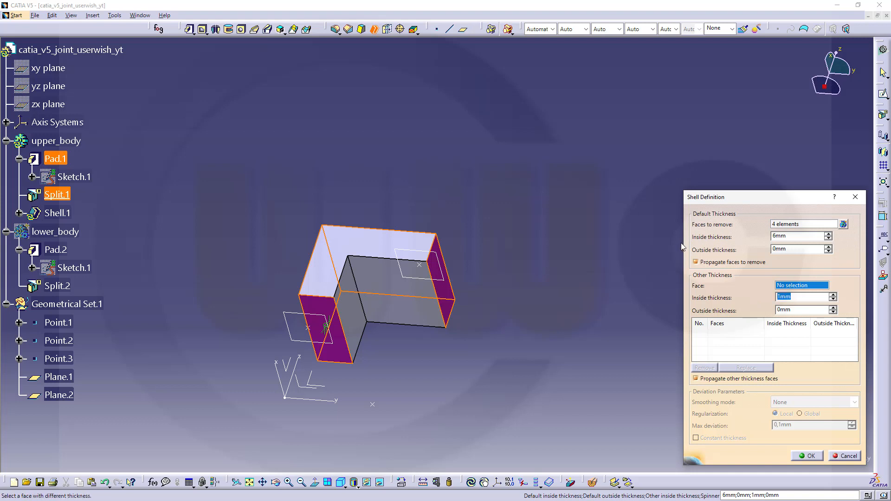
pyautogui.write('7')
pyautogui.click(652, 301)
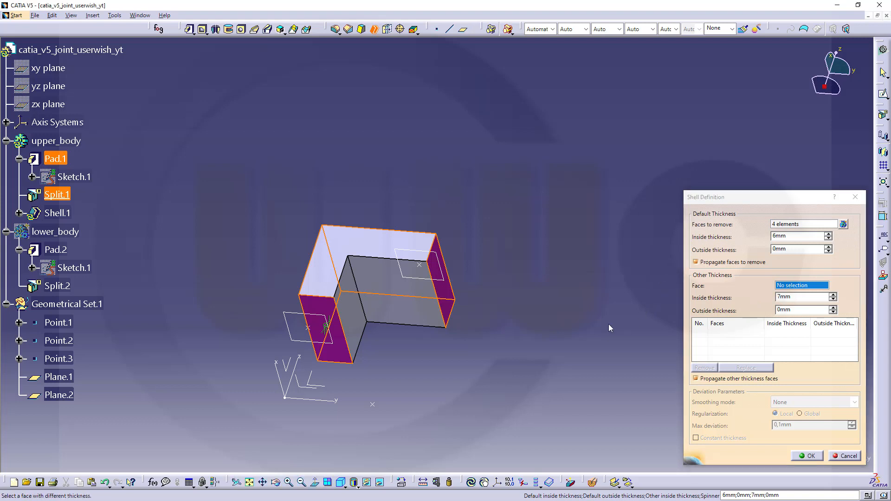
pyautogui.click(362, 323)
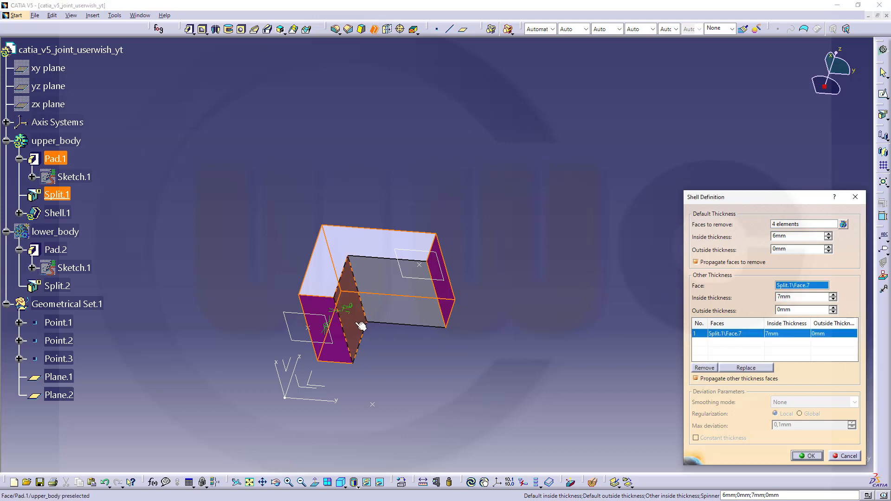
pyautogui.click(404, 309)
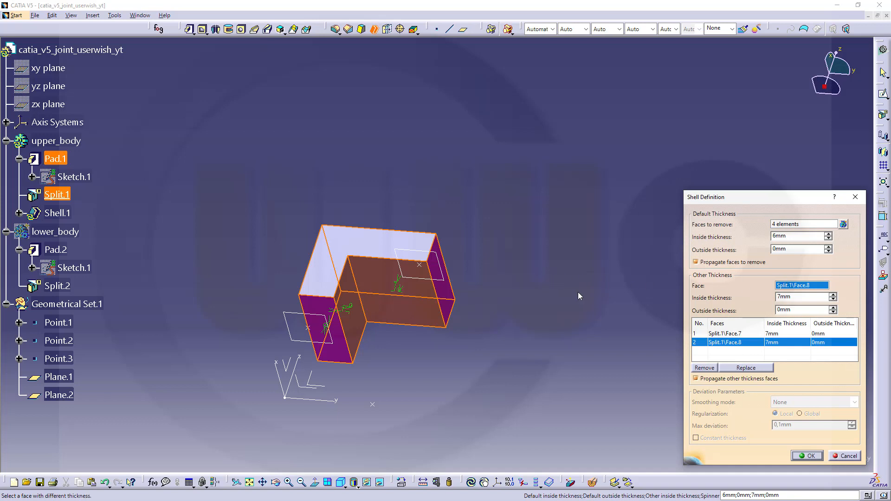
pyautogui.click(448, 295)
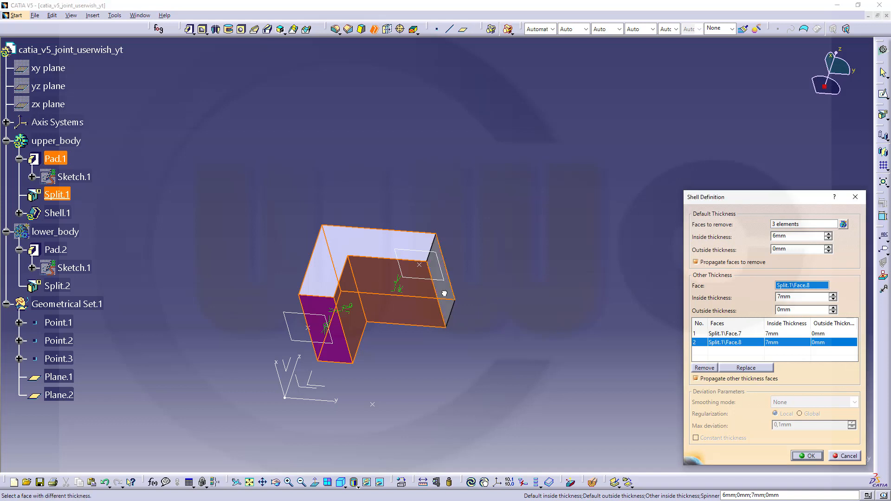
pyautogui.click(450, 297)
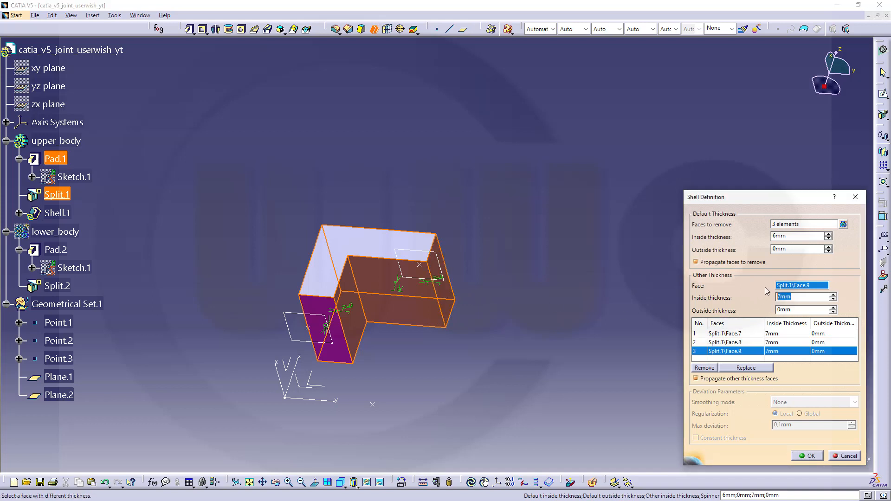
pyautogui.write('15')
pyautogui.press('Tab')
pyautogui.click(806, 456)
pyautogui.moveTo(390, 170); pyautogui.dragTo(431, 156, button='middle')
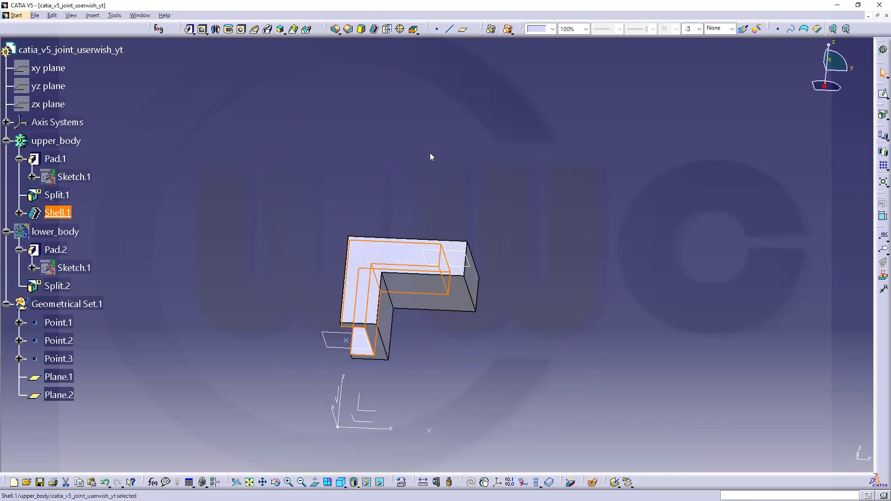
# Step: Start a new shell on upper_body, picking the U-shaped face and other faces to remove
pyautogui.click(374, 29)
pyautogui.moveTo(492, 213); pyautogui.dragTo(501, 118, button='middle')
pyautogui.click(400, 286)
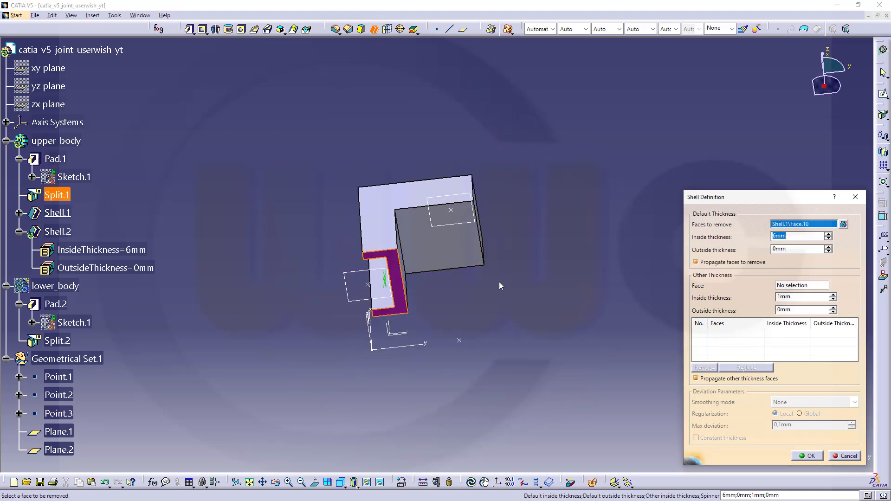
pyautogui.moveTo(499, 286); pyautogui.dragTo(417, 280, button='middle')
pyautogui.click(375, 278)
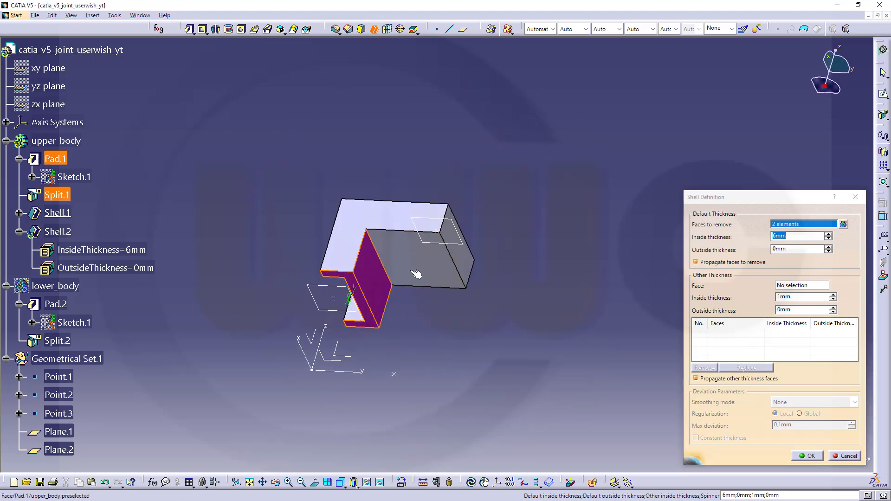
pyautogui.click(416, 274)
pyautogui.click(456, 258)
pyautogui.moveTo(456, 258); pyautogui.dragTo(583, 248, button='middle')
pyautogui.moveTo(544, 195); pyautogui.dragTo(453, 370, button='middle')
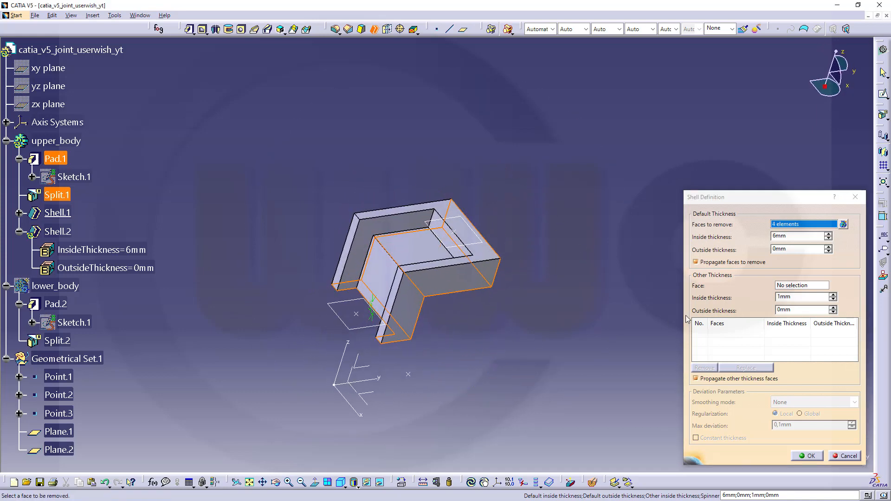
# Step: Give two inner faces 5mm and a third 15mm thickness, then compute Shell.2
pyautogui.doubleClick(796, 298)
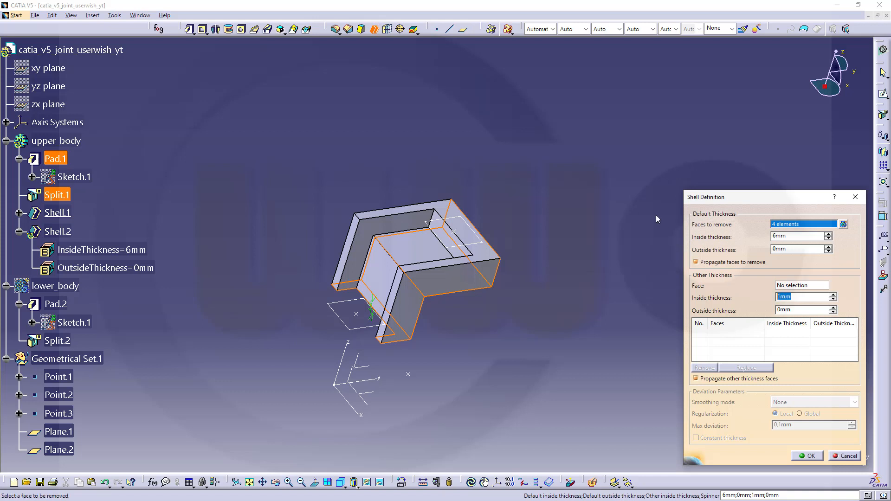
pyautogui.write('5')
pyautogui.click(390, 276)
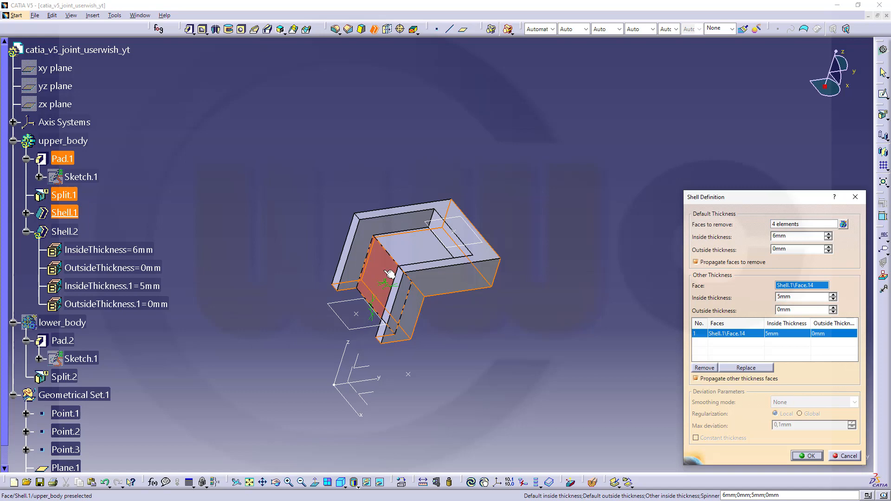
pyautogui.click(421, 256)
pyautogui.moveTo(549, 318); pyautogui.dragTo(483, 312, button='middle')
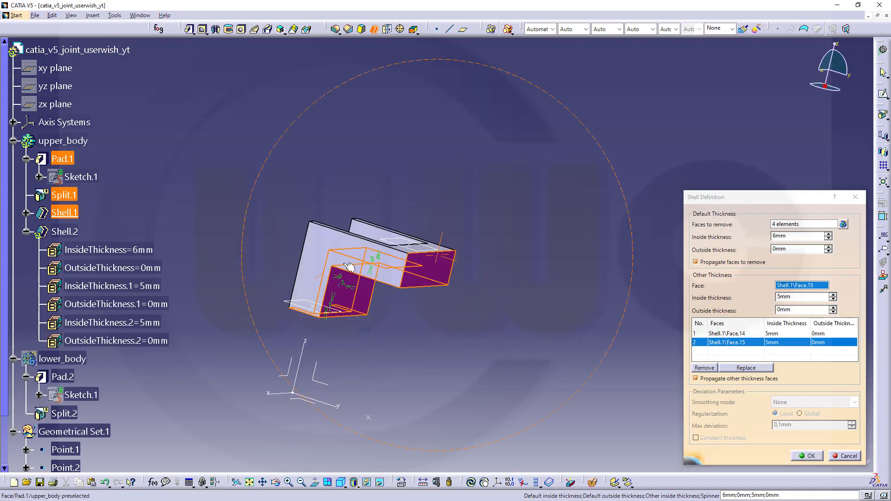
pyautogui.click(439, 271)
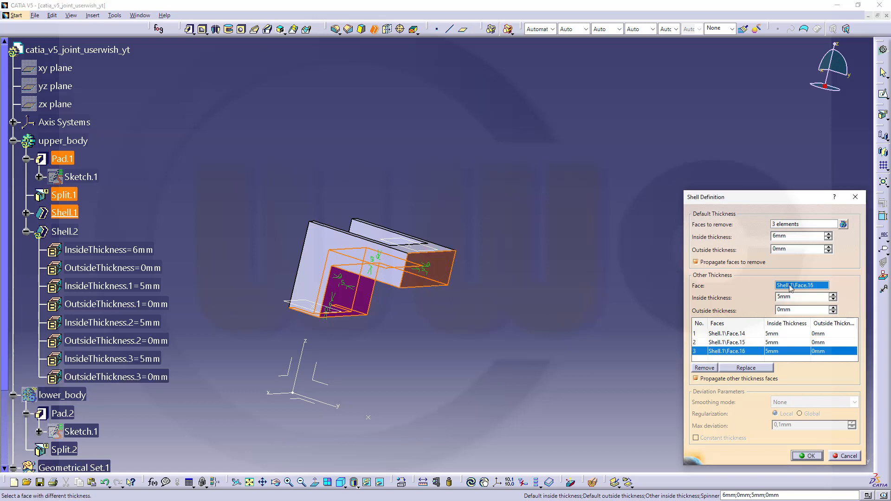
pyautogui.doubleClick(798, 297)
pyautogui.write('15')
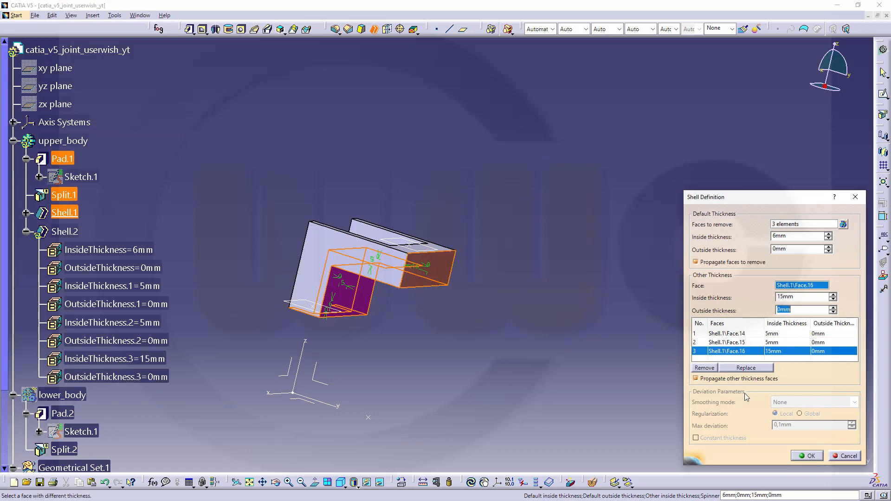
pyautogui.click(808, 456)
pyautogui.moveTo(502, 325); pyautogui.dragTo(531, 274, button='middle')
pyautogui.moveTo(337, 239); pyautogui.dragTo(399, 165, button='middle')
# Step: Hide upper_body and show the lower_body solid
pyautogui.click(65, 140)
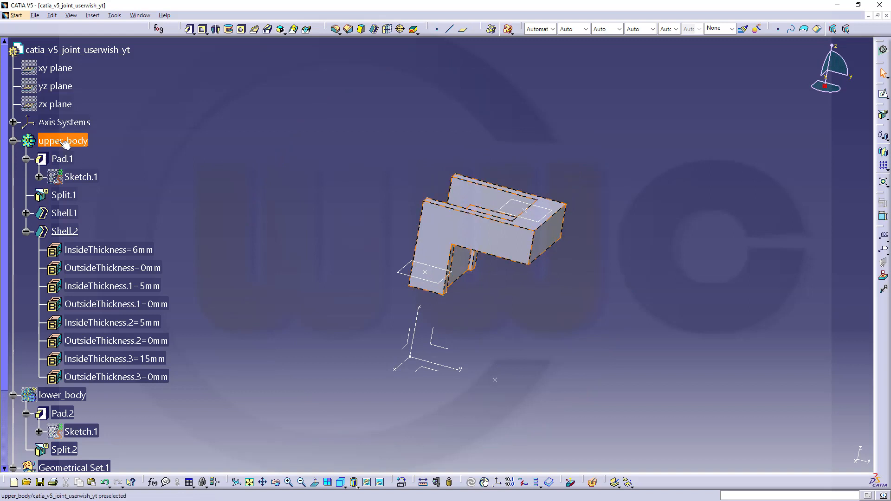
pyautogui.rightClick(61, 142)
pyautogui.click(100, 175)
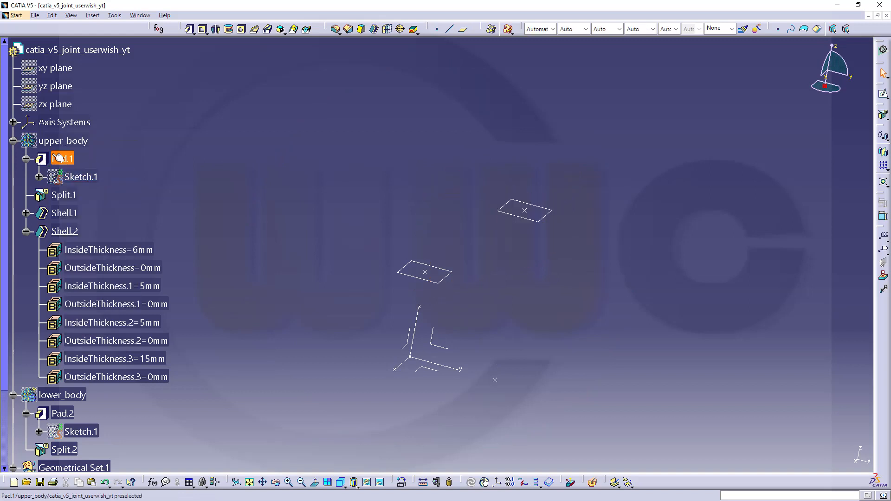
pyautogui.click(13, 141)
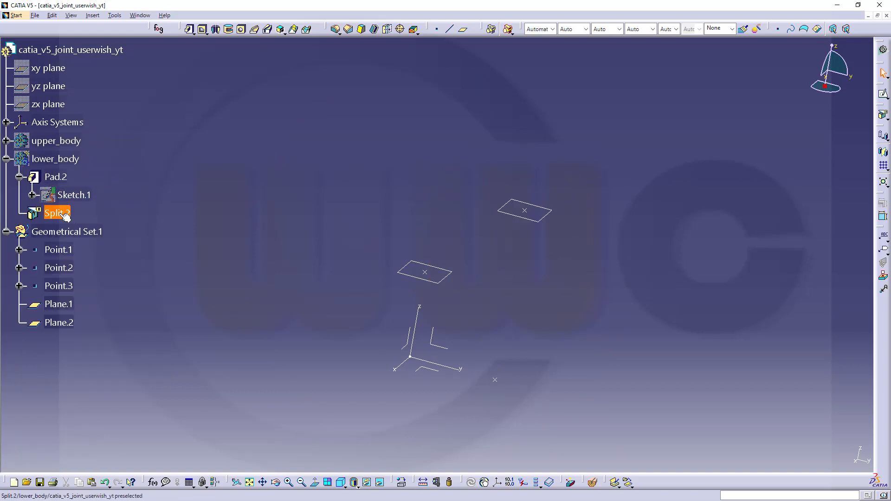
pyautogui.rightClick(52, 159)
pyautogui.click(92, 188)
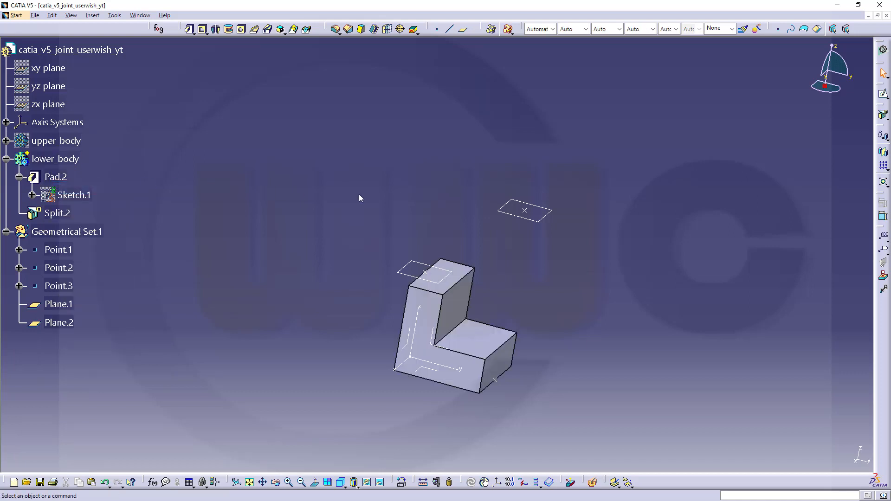
# Step: Cancel a failed shell attempt on lower_body and make lower_body the in-work body
pyautogui.click(374, 30)
pyautogui.moveTo(383, 227); pyautogui.dragTo(463, 230, button='middle')
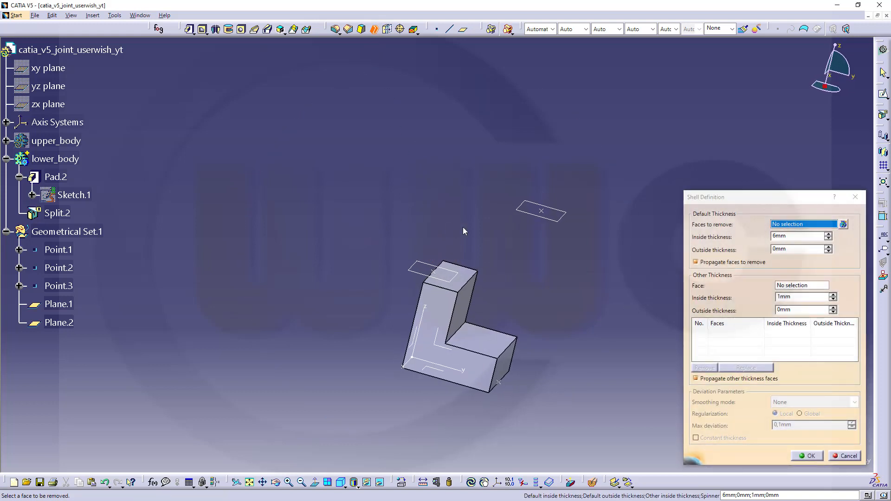
pyautogui.click(469, 278)
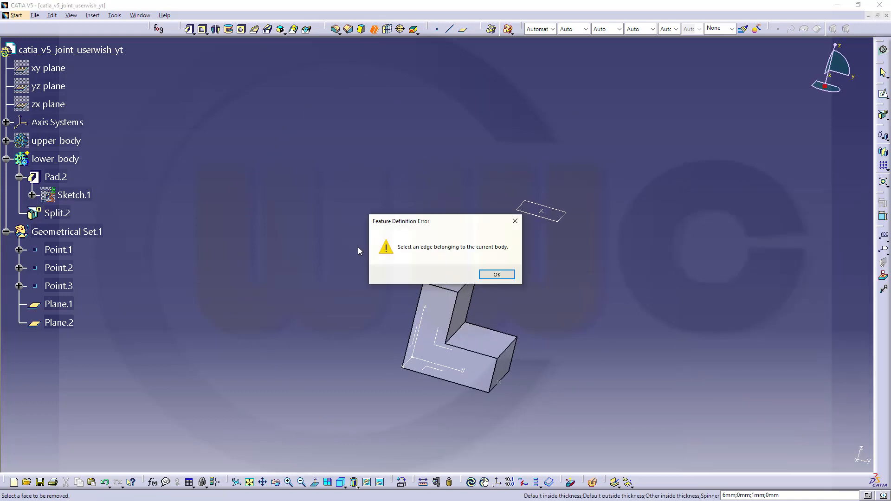
pyautogui.click(493, 277)
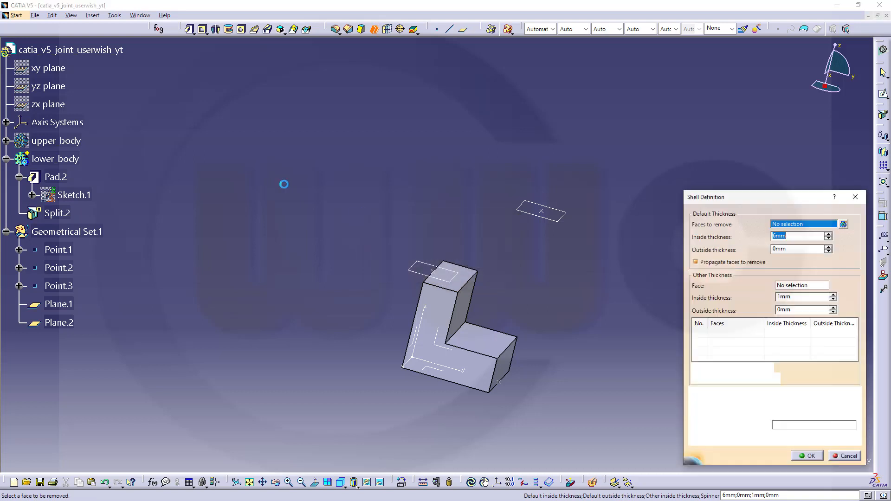
pyautogui.click(838, 455)
pyautogui.rightClick(70, 159)
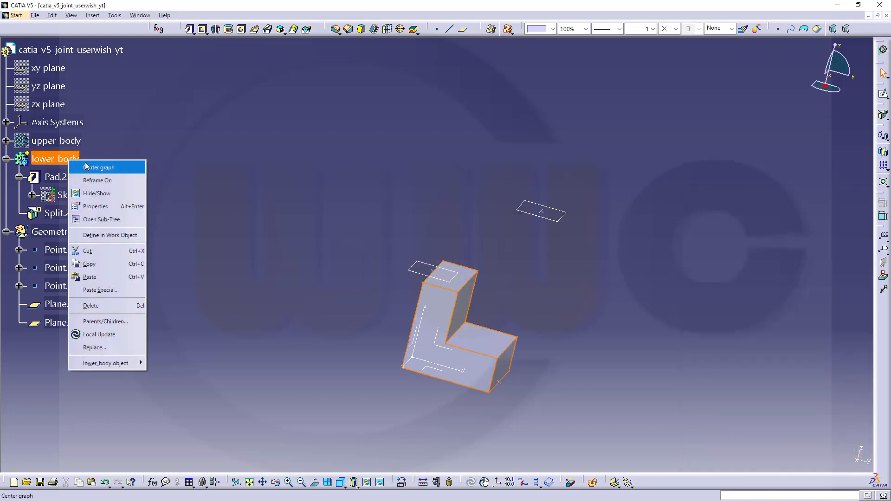
pyautogui.click(110, 235)
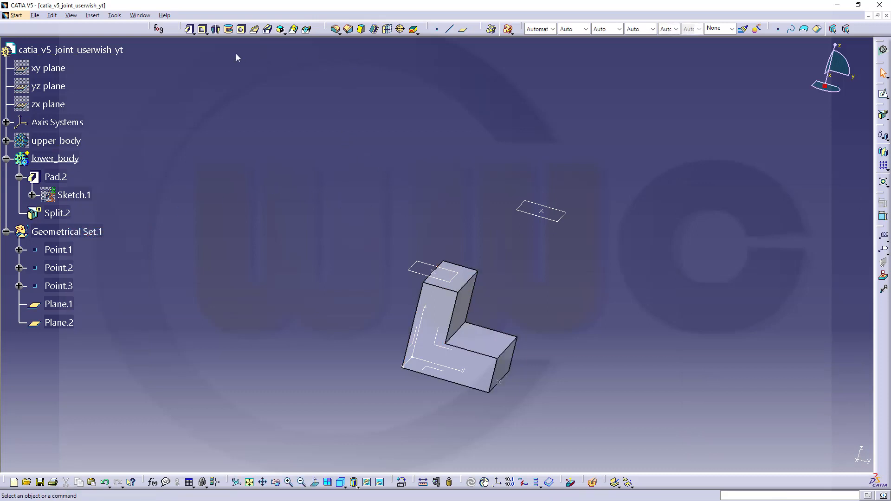
# Step: Start a shell on lower_body, removing the top, side, bottom and lower step front faces
pyautogui.click(374, 30)
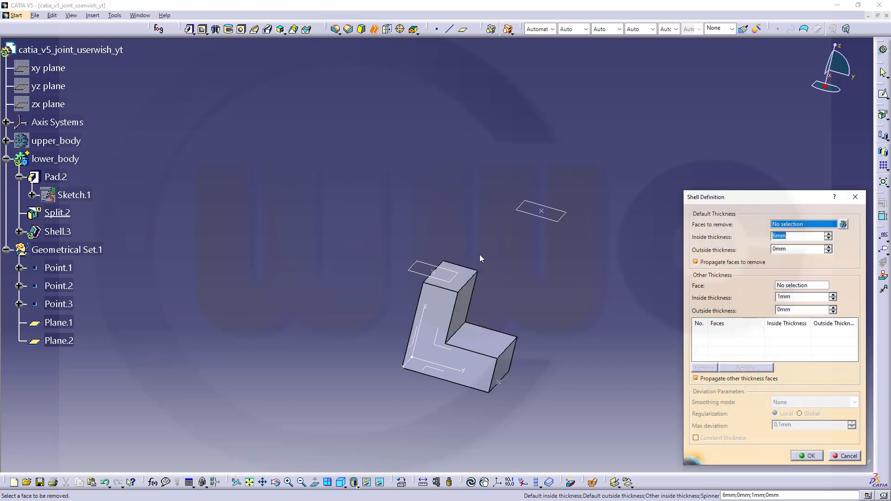
pyautogui.click(467, 282)
pyautogui.moveTo(467, 282); pyautogui.dragTo(626, 222, button='middle')
pyautogui.click(432, 290)
pyautogui.click(471, 324)
pyautogui.click(536, 307)
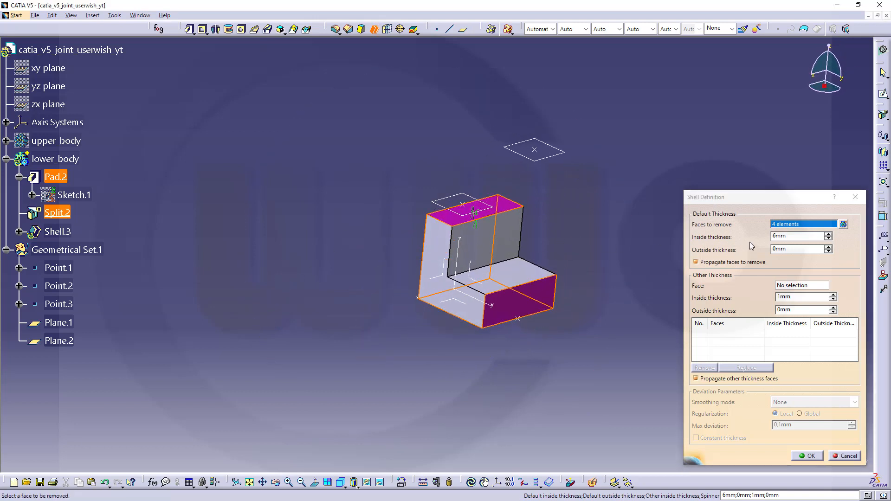
# Step: Set the inner vertical and horizontal faces to 15mm thickness and compute Shell.3
pyautogui.click(796, 286)
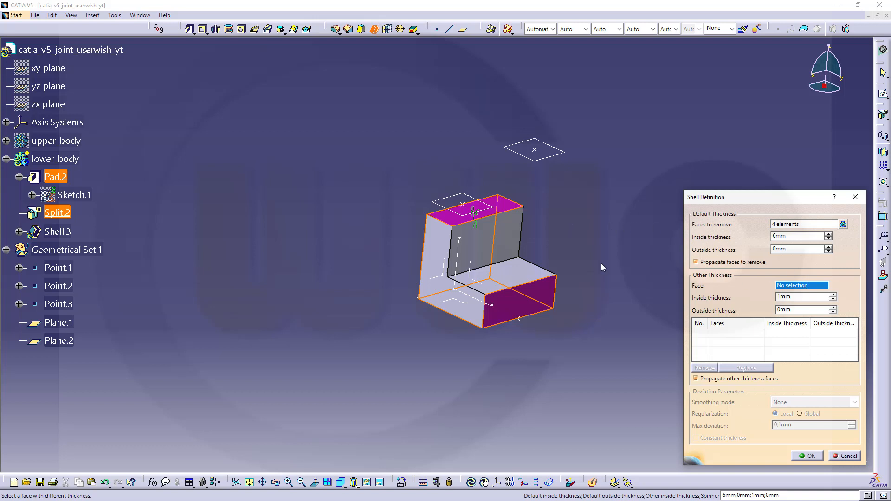
pyautogui.click(478, 246)
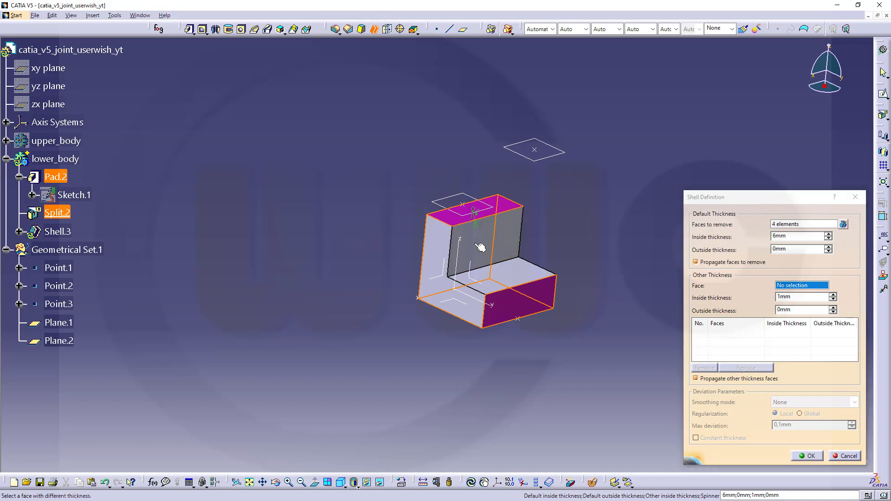
pyautogui.click(521, 279)
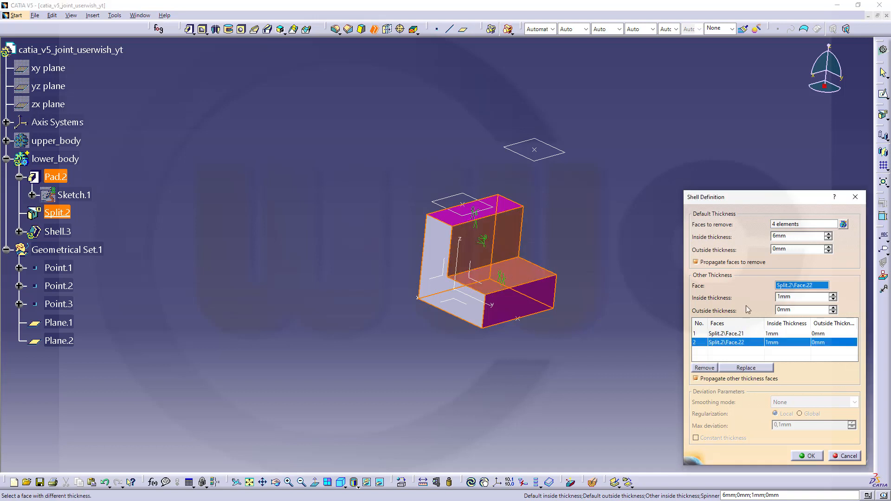
pyautogui.doubleClick(797, 297)
pyautogui.write('15')
pyautogui.click(756, 334)
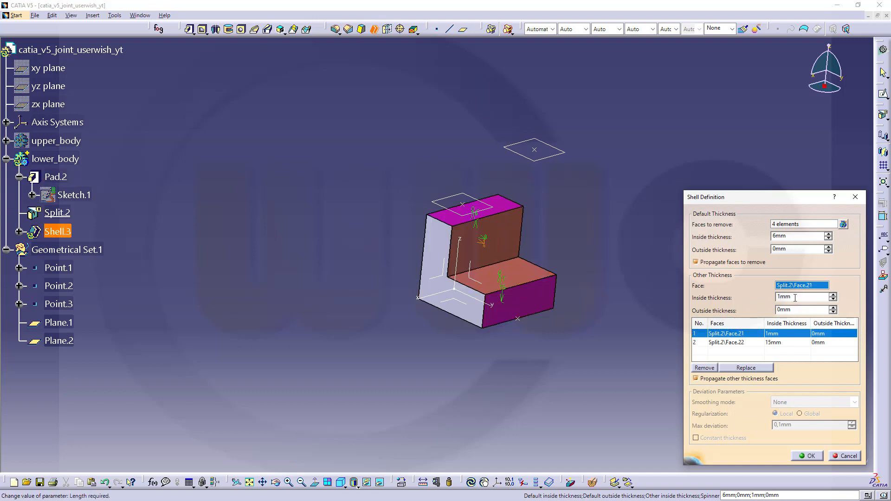
pyautogui.write('15')
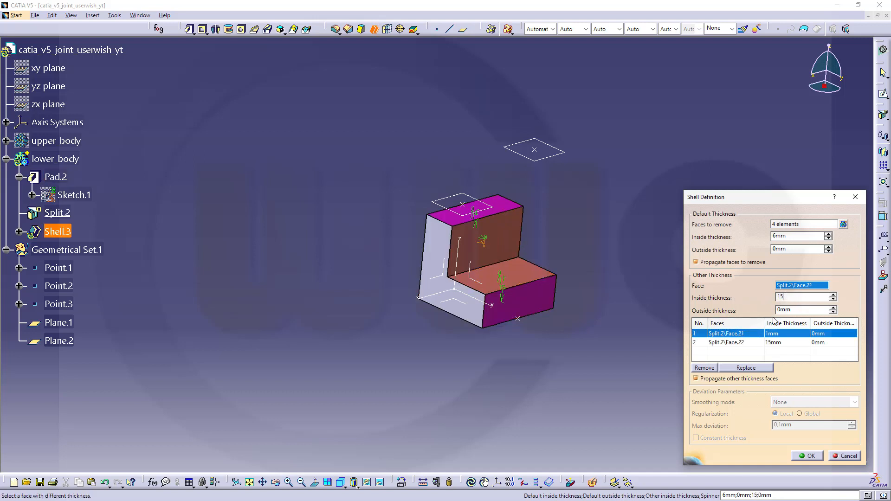
pyautogui.press('Tab')
pyautogui.click(808, 456)
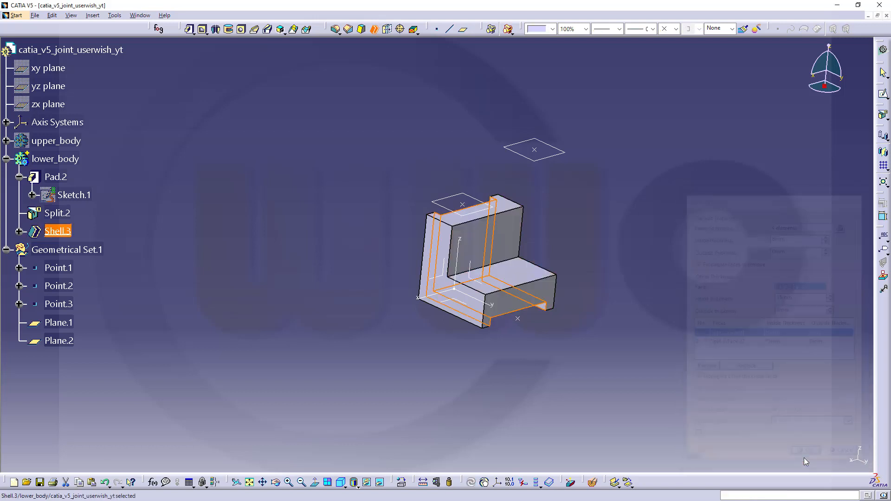
# Step: Start another shell, opening the lower step's front and top faces and the back wall and its top
pyautogui.click(366, 186)
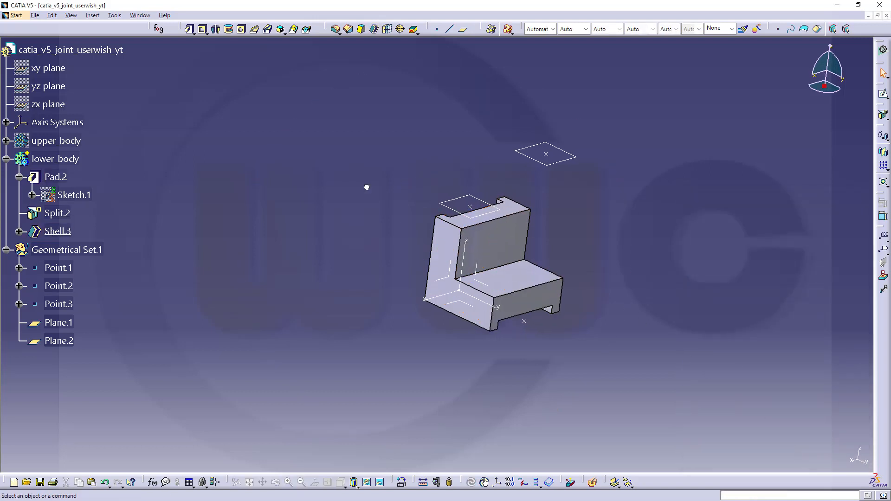
pyautogui.moveTo(366, 187); pyautogui.dragTo(460, 107, button='middle')
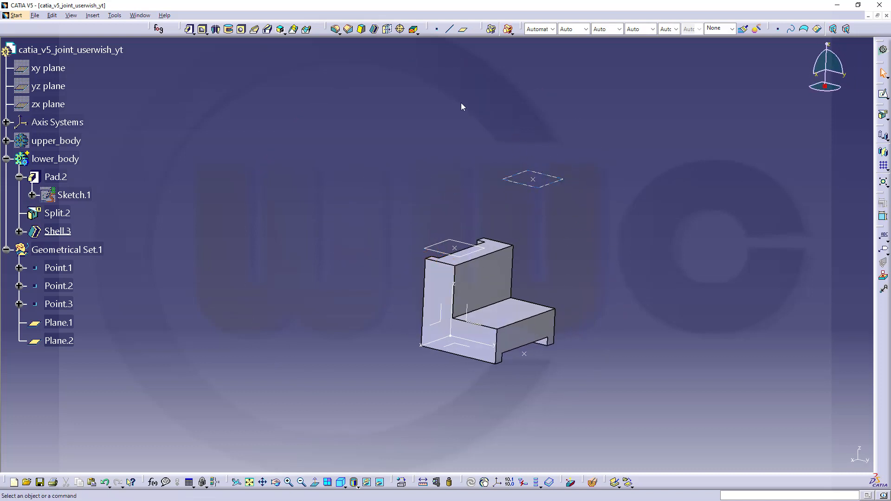
pyautogui.click(374, 30)
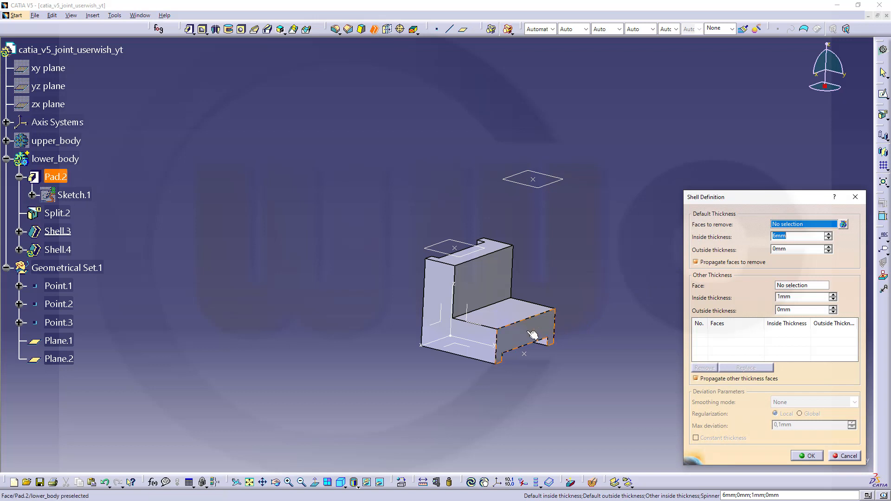
pyautogui.click(533, 336)
pyautogui.click(511, 318)
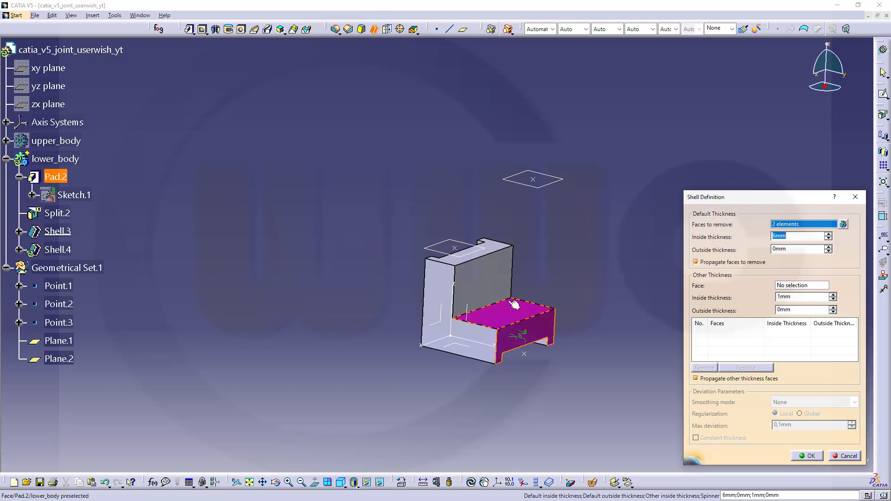
pyautogui.click(501, 277)
pyautogui.click(499, 251)
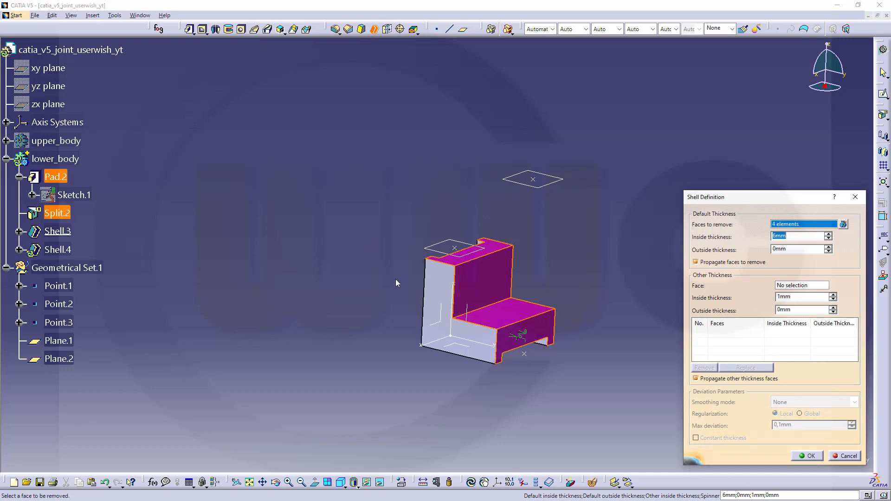
pyautogui.moveTo(396, 279); pyautogui.dragTo(496, 221, button='middle')
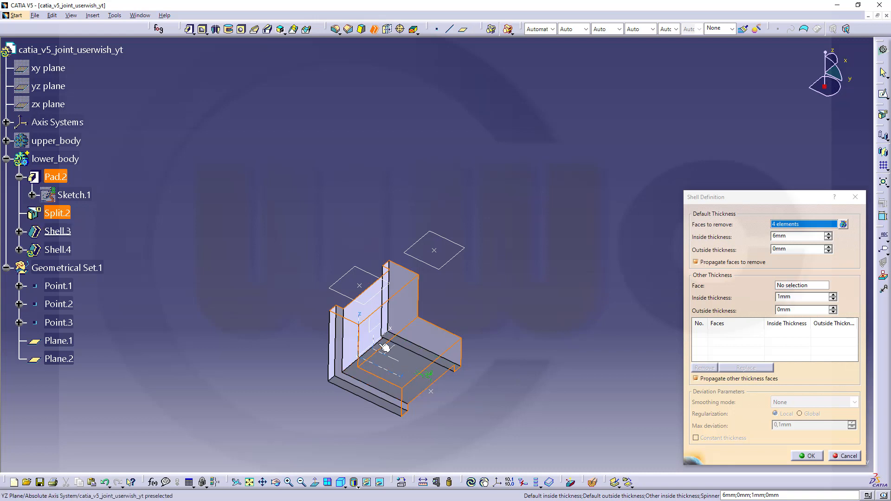
# Step: Make the inner vertical wall and bottom face 13mm thick and confirm Shell.4
pyautogui.click(812, 285)
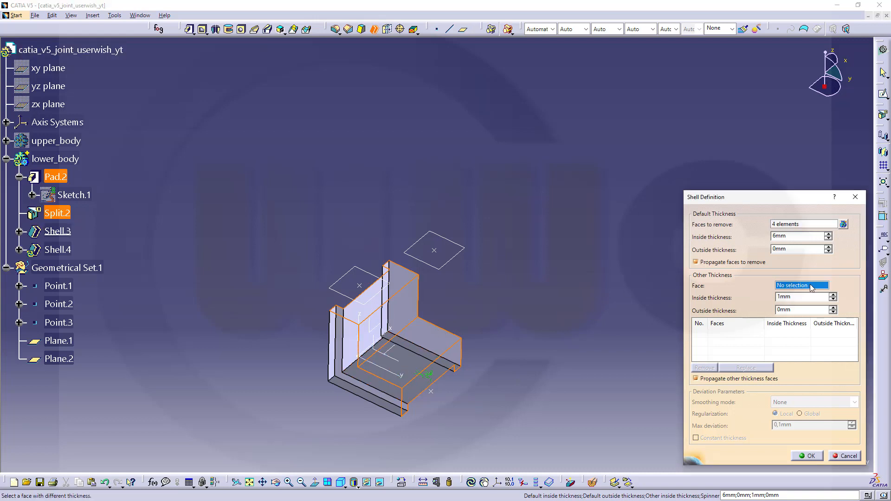
pyautogui.write('13')
pyautogui.click(356, 355)
pyautogui.click(414, 372)
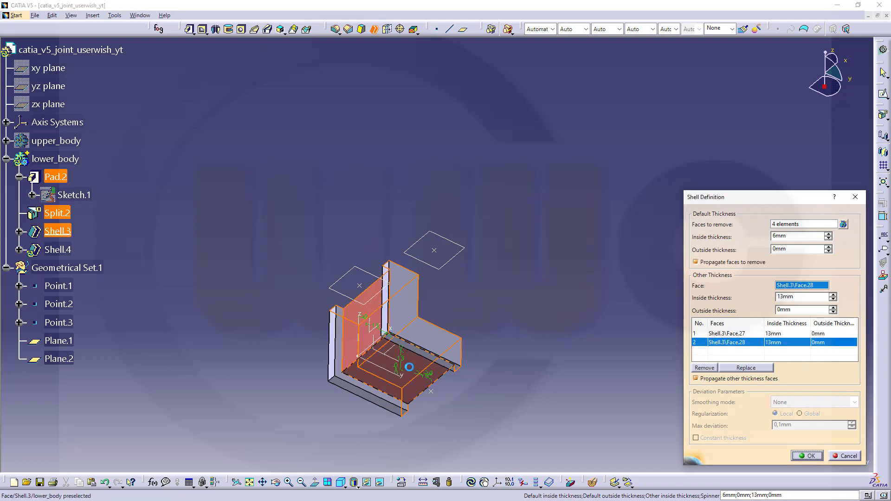
pyautogui.click(810, 457)
pyautogui.moveTo(414, 192); pyautogui.dragTo(519, 308, button='middle')
pyautogui.click(343, 123)
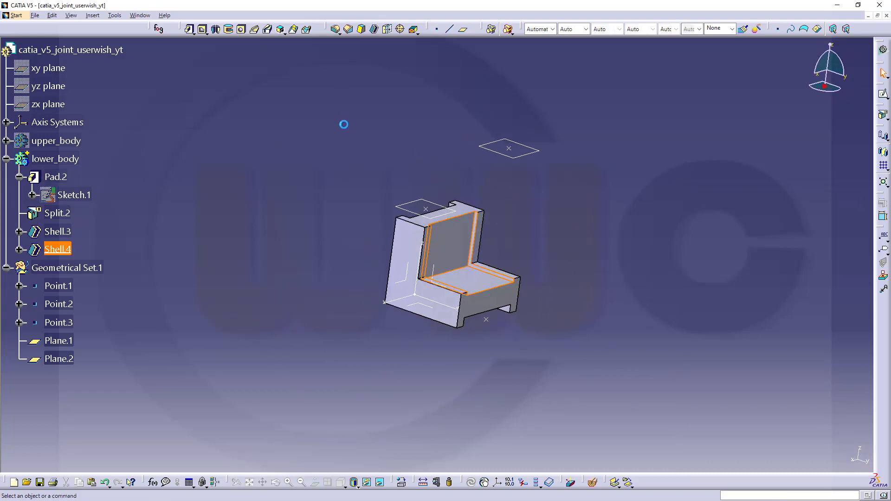
# Step: Show upper_body again and rotate the model to a more frontal view
pyautogui.rightClick(62, 143)
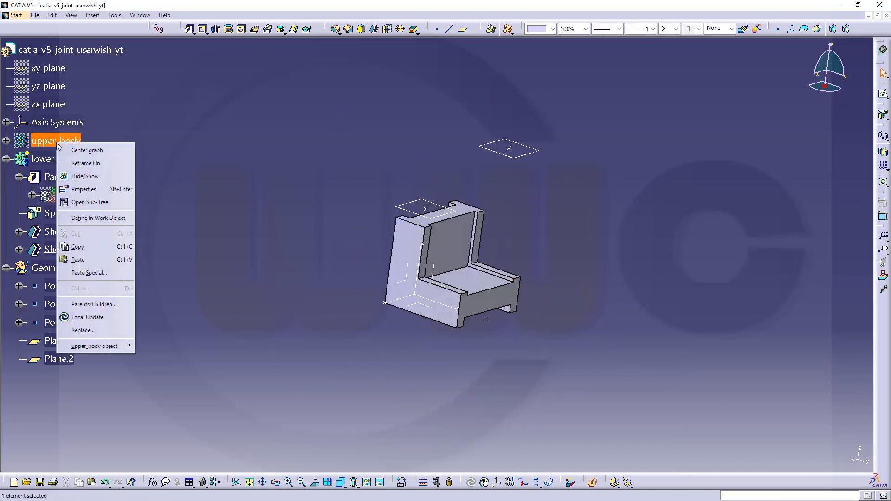
pyautogui.click(98, 178)
pyautogui.moveTo(333, 167); pyautogui.dragTo(521, 185, button='middle')
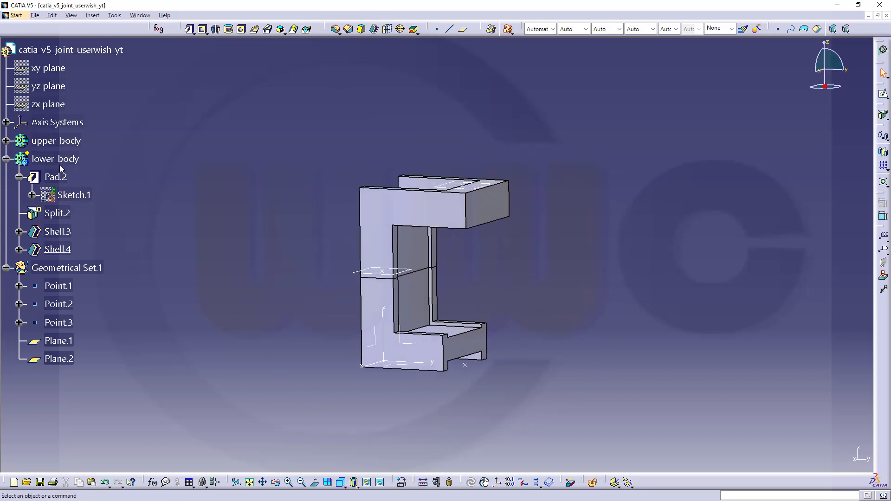
# Step: Define upper_body as the in-work object and launch the Add boolean tool
pyautogui.rightClick(67, 145)
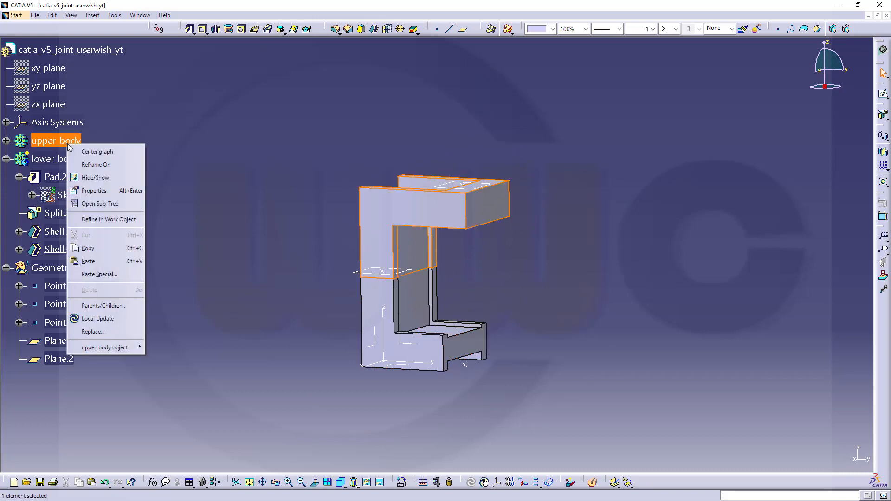
pyautogui.click(126, 221)
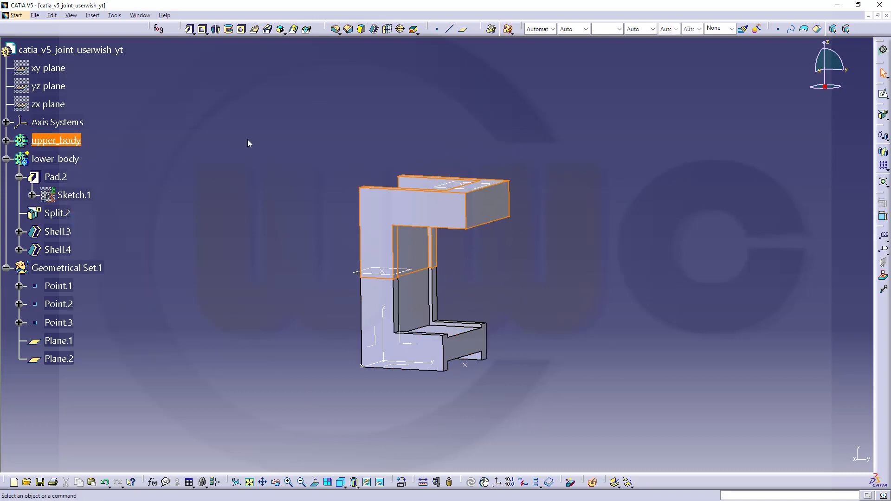
pyautogui.click(247, 139)
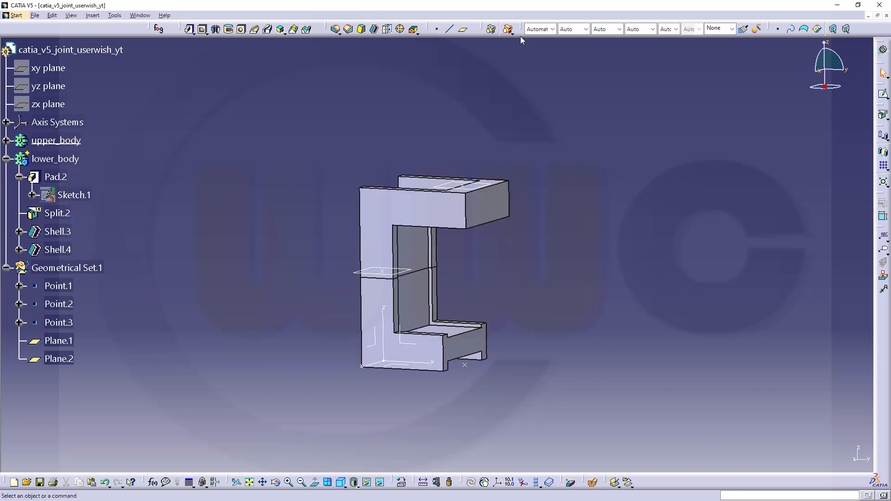
pyautogui.click(507, 29)
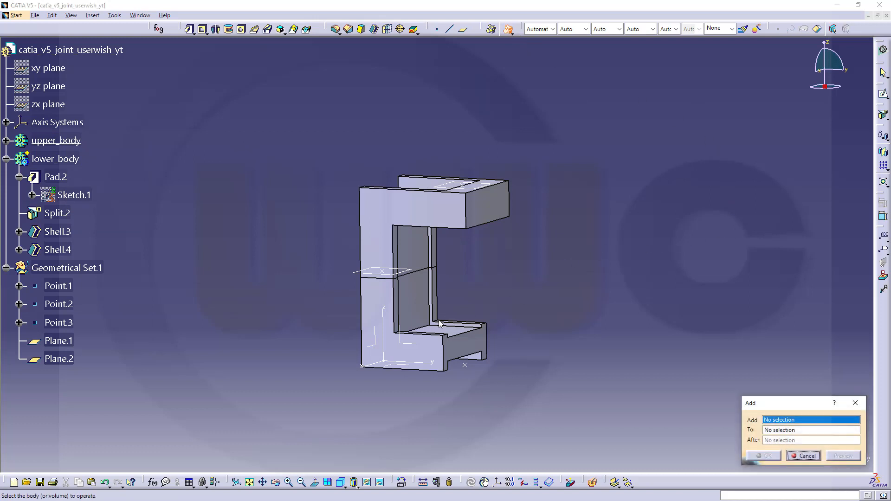
# Step: Add lower_body into upper_body as Add.1, combining them into one solid
pyautogui.click(378, 319)
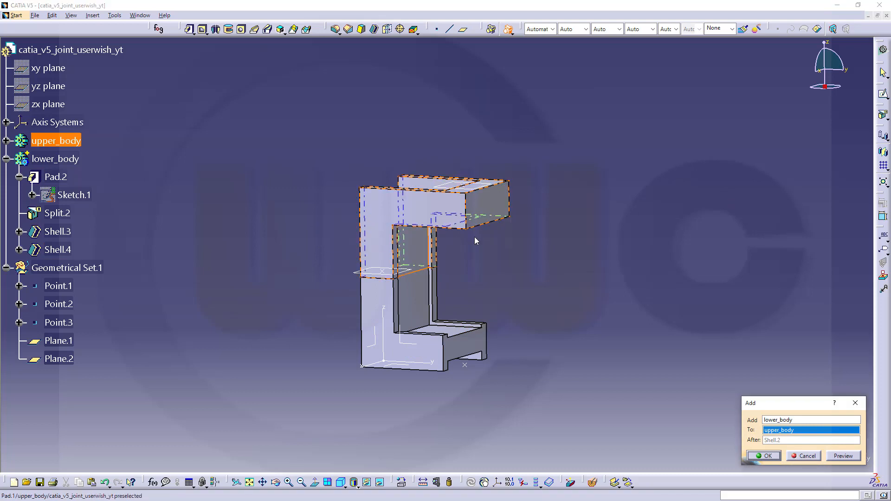
pyautogui.click(765, 456)
pyautogui.click(560, 338)
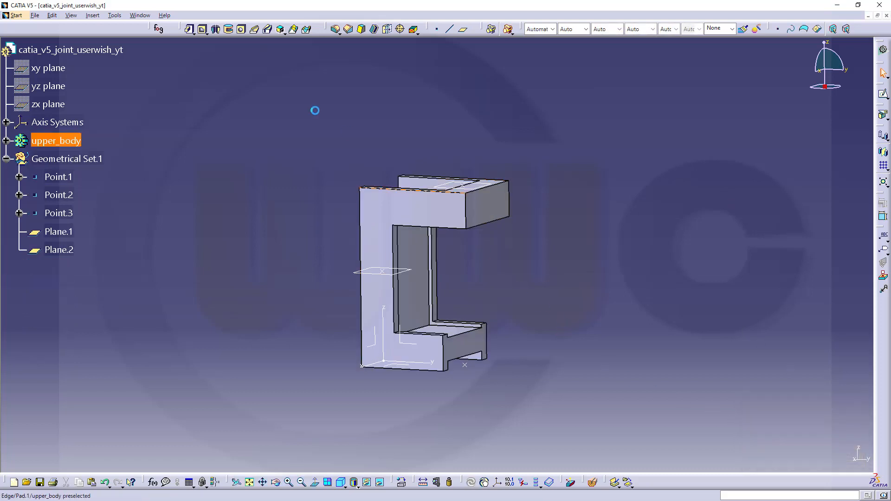
pyautogui.moveTo(314, 122); pyautogui.dragTo(533, 222, button='middle')
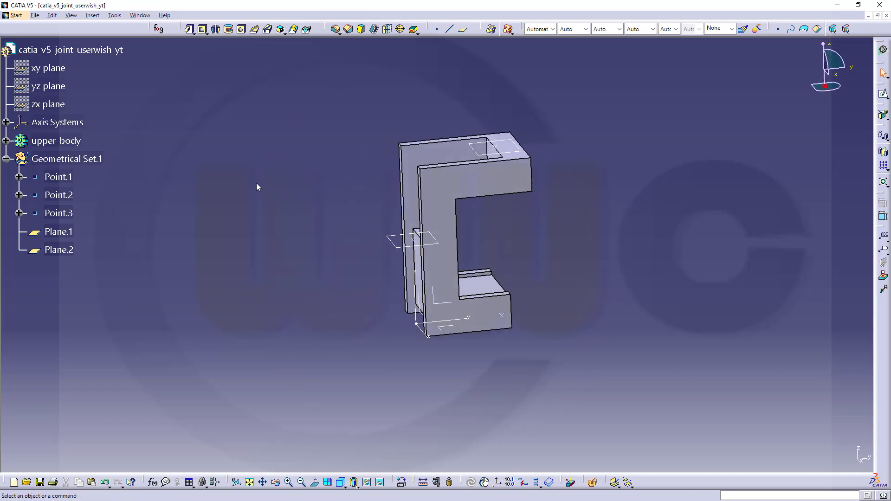
# Step: Pad Sketch.1 with a 2,5 mm mirrored extent, creating Pad.3
pyautogui.click(5, 141)
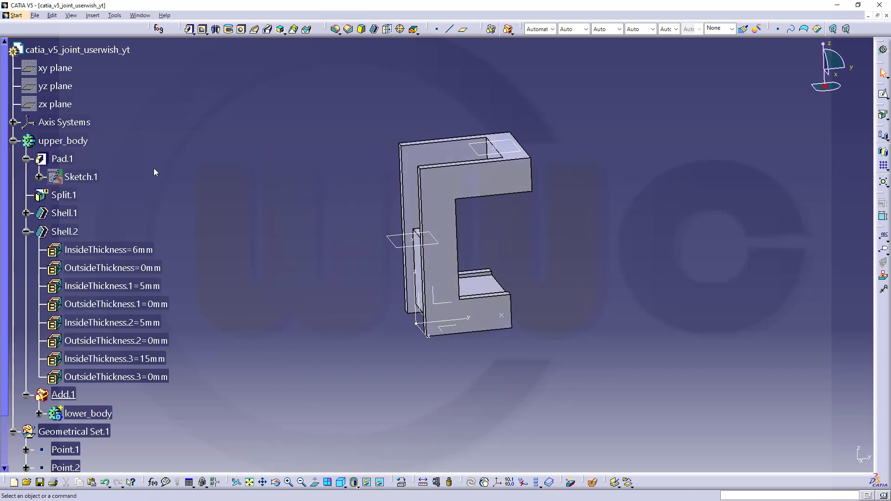
pyautogui.click(81, 177)
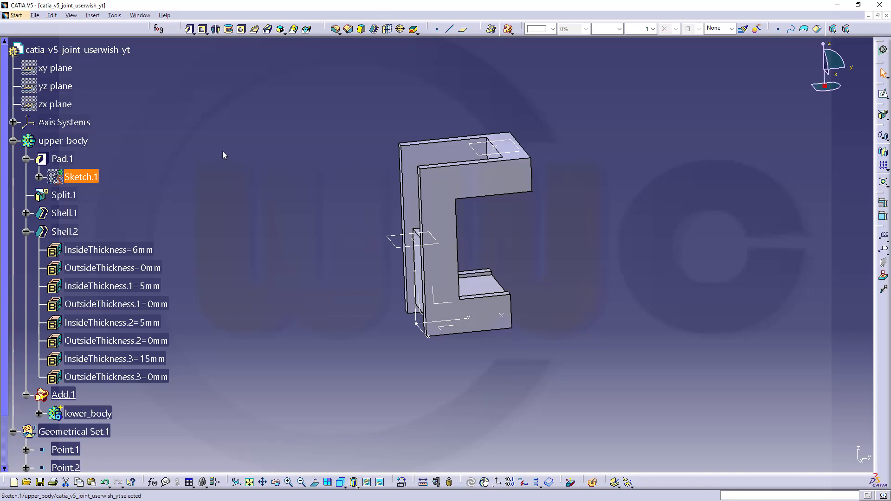
pyautogui.click(190, 29)
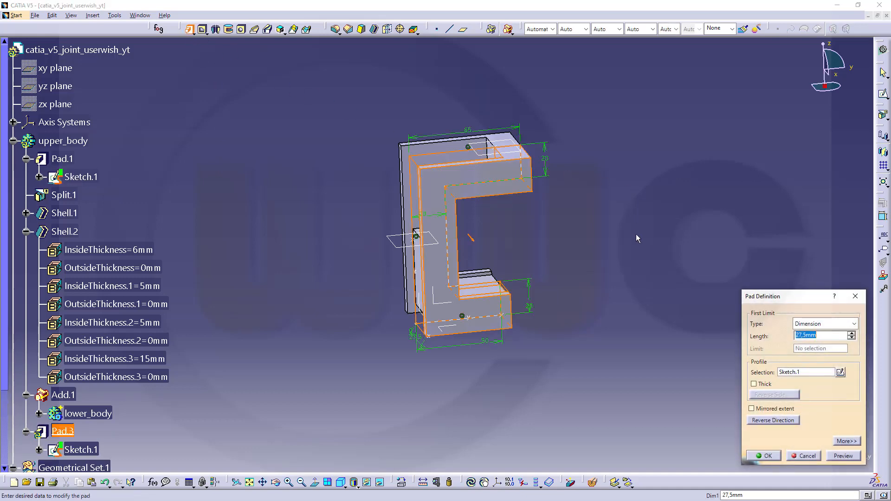
pyautogui.moveTo(637, 238); pyautogui.dragTo(669, 258, button='middle')
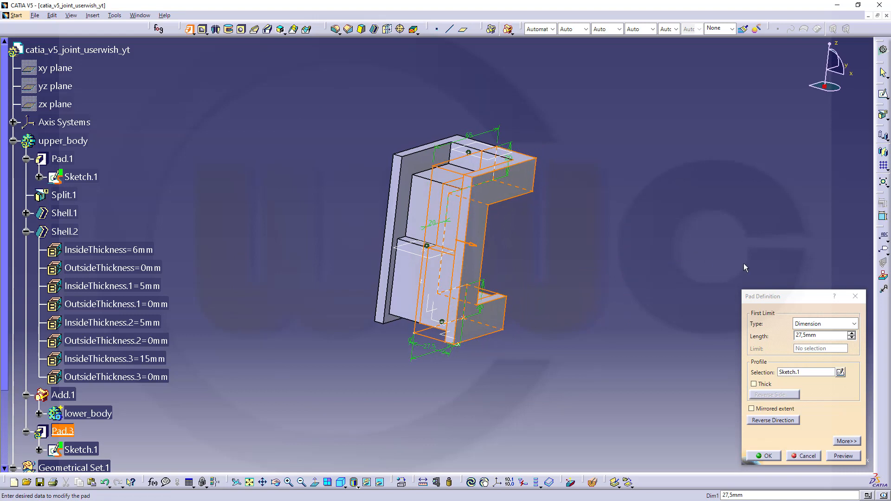
pyautogui.click(823, 336)
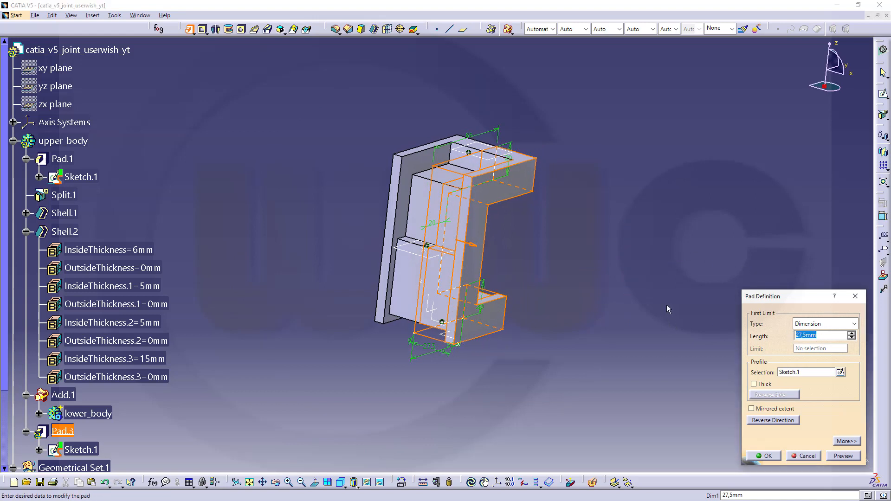
pyautogui.write('2,5')
pyautogui.click(751, 408)
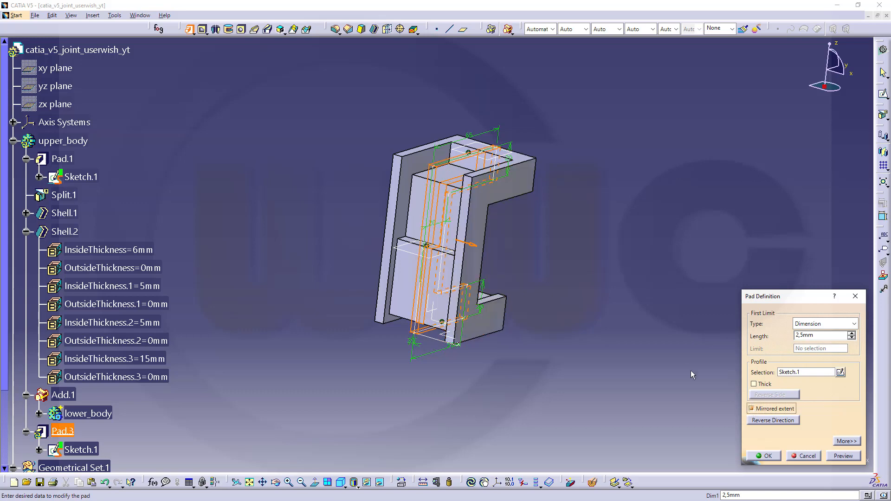
pyautogui.click(765, 458)
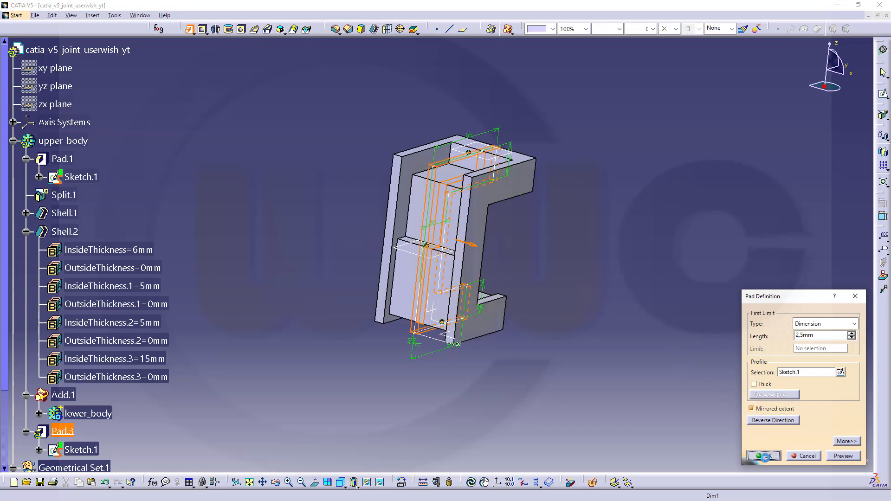
pyautogui.moveTo(611, 257)
pyautogui.mouseDown(button='middle')
pyautogui.moveTo(656, 229)
pyautogui.moveTo(537, 246)
pyautogui.moveTo(640, 229)
pyautogui.moveTo(615, 243)
pyautogui.mouseUp(button='middle')
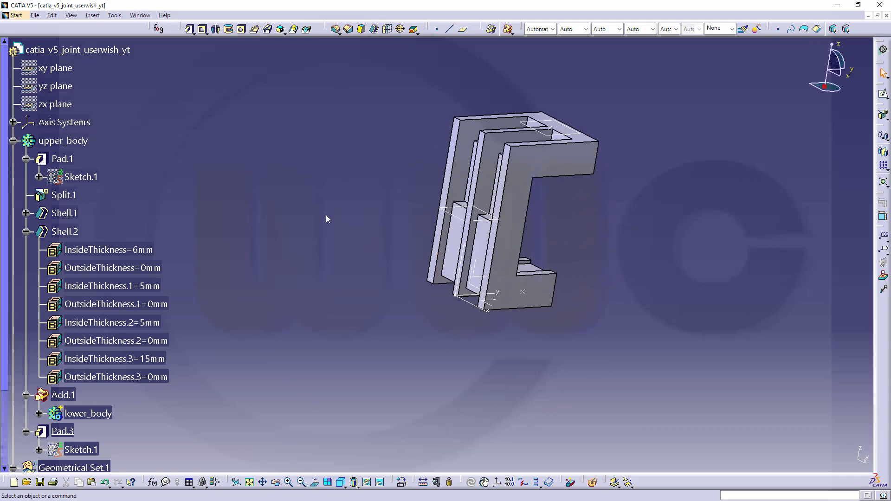
# Step: Collapse the Shell.2, Pad.3 and Add.1 branches in the specification tree
pyautogui.scroll(1, 341, 190)
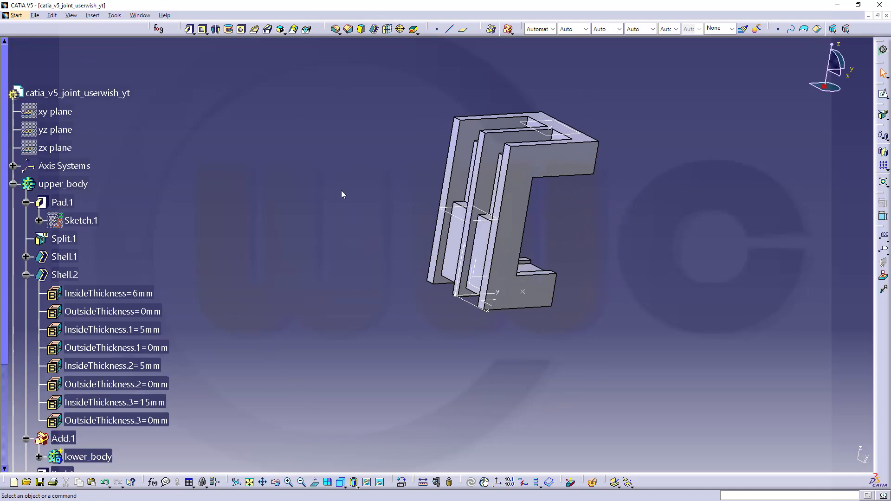
pyautogui.click(26, 276)
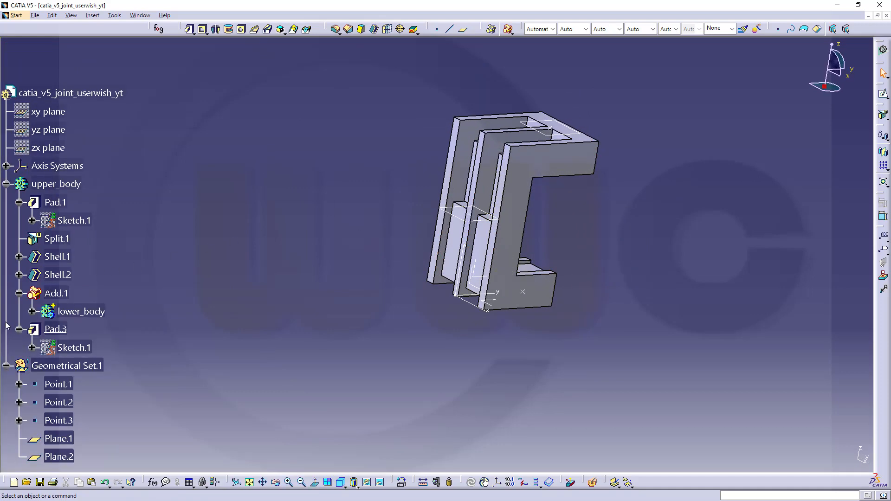
pyautogui.click(19, 329)
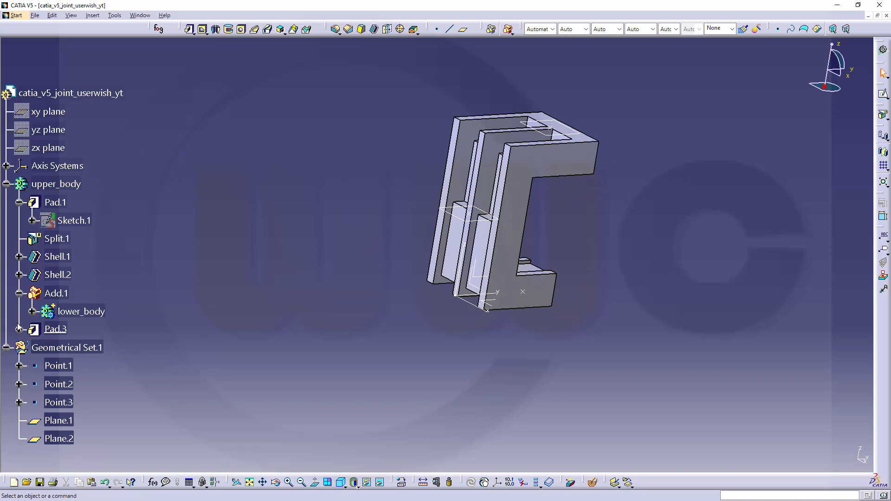
pyautogui.click(19, 294)
pyautogui.moveTo(269, 281); pyautogui.dragTo(273, 253, button='middle')
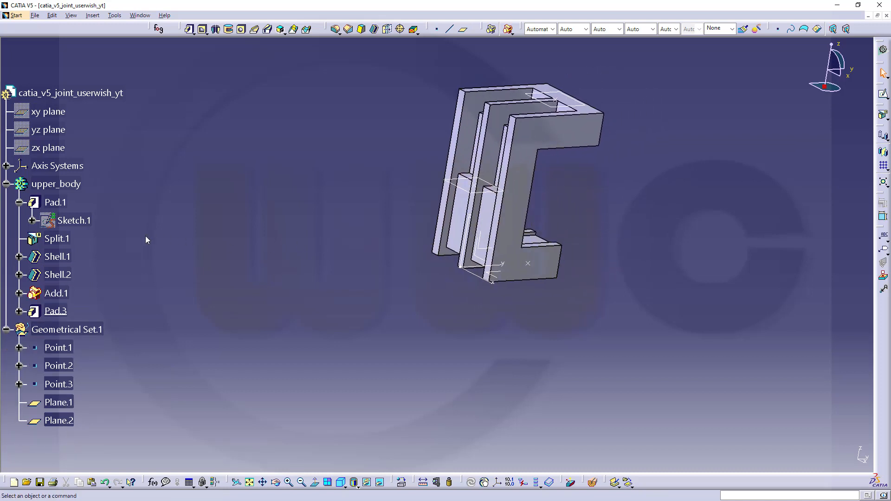
# Step: Copy Sketch.1 and paste it into upper_body as Sketch.2
pyautogui.rightClick(78, 220)
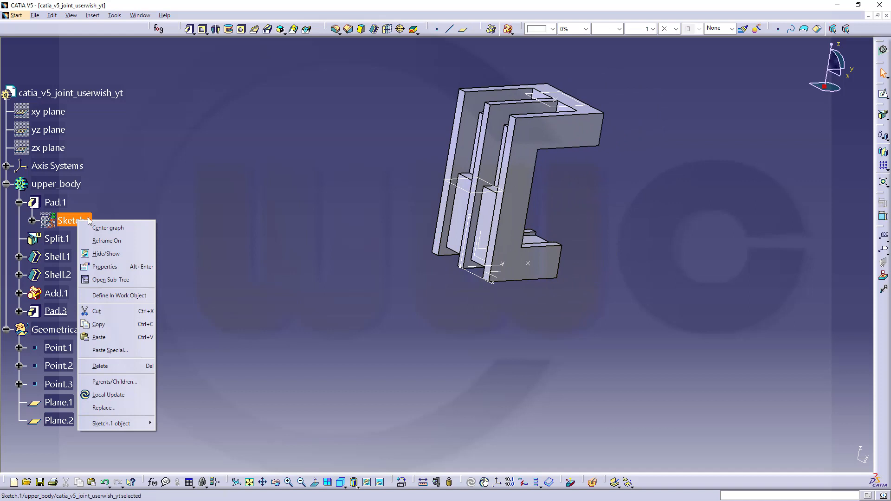
pyautogui.click(111, 324)
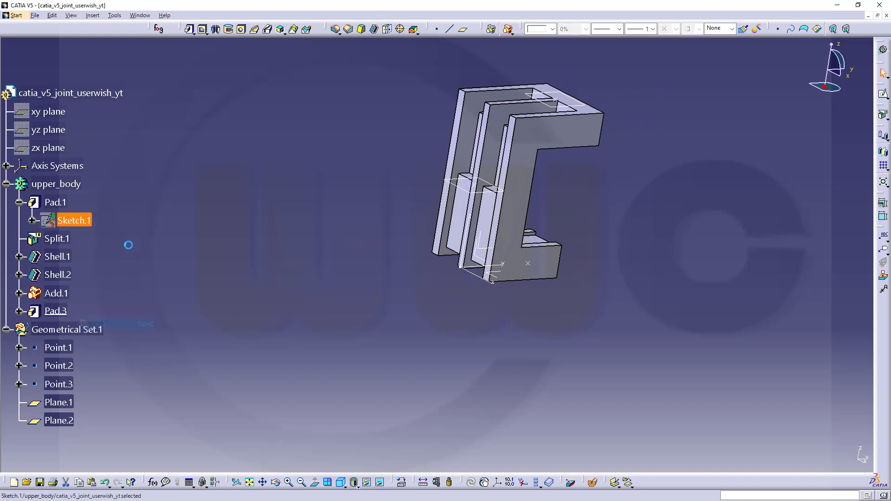
pyautogui.rightClick(41, 184)
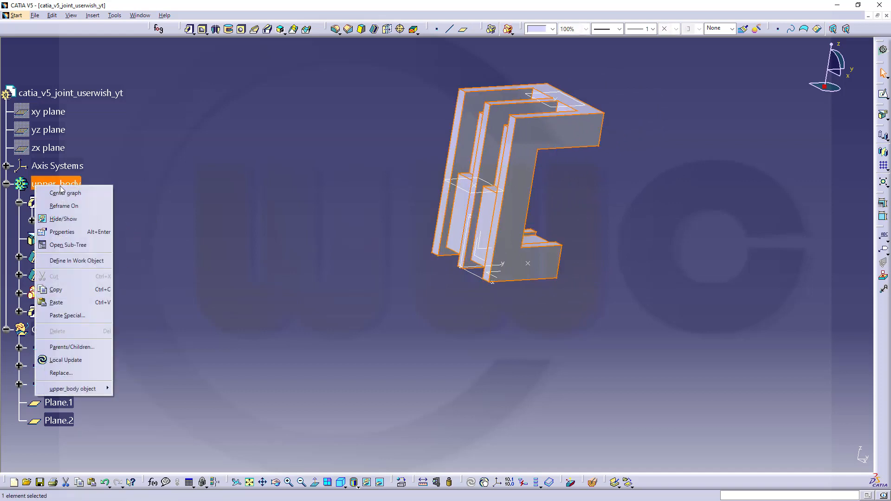
pyautogui.click(56, 302)
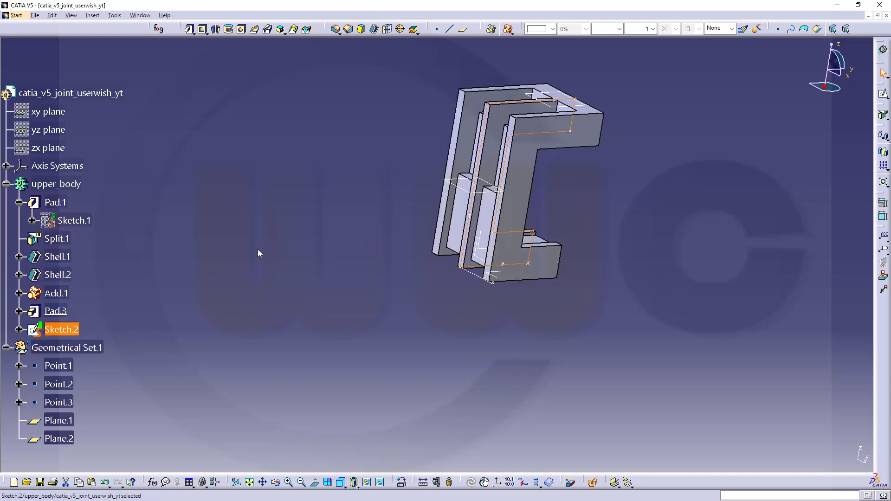
# Step: In Sketch.2, draw a horizontal axis constrained coincident with Plane.1
pyautogui.doubleClick(61, 329)
pyautogui.moveTo(600, 193)
pyautogui.mouseDown(button='middle')
pyautogui.moveTo(578, 210)
pyautogui.moveTo(580, 198)
pyautogui.mouseUp(button='middle')
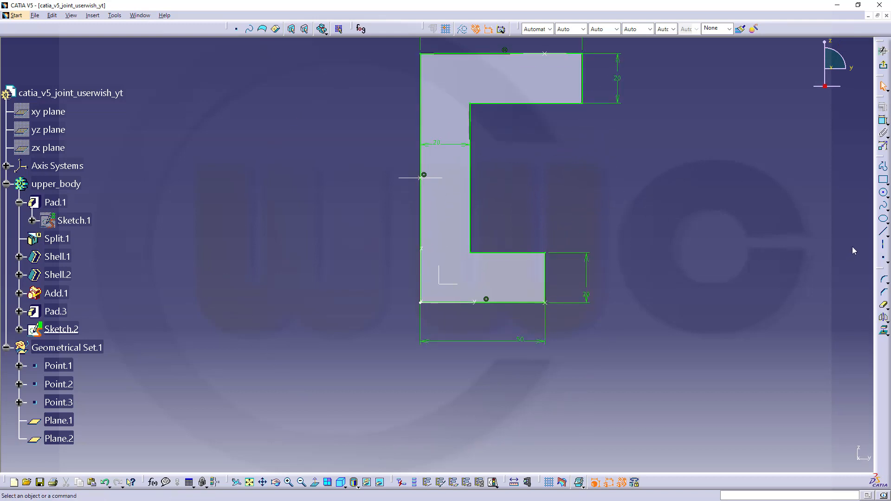
pyautogui.click(883, 237)
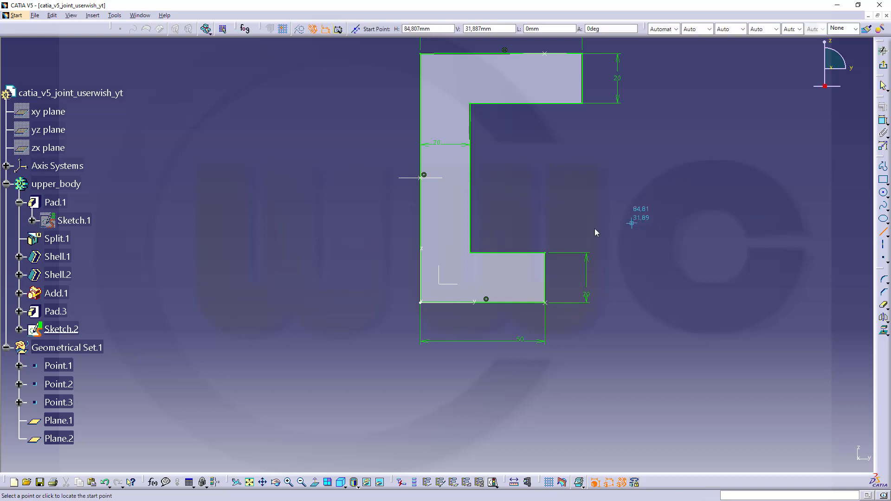
pyautogui.click(369, 181)
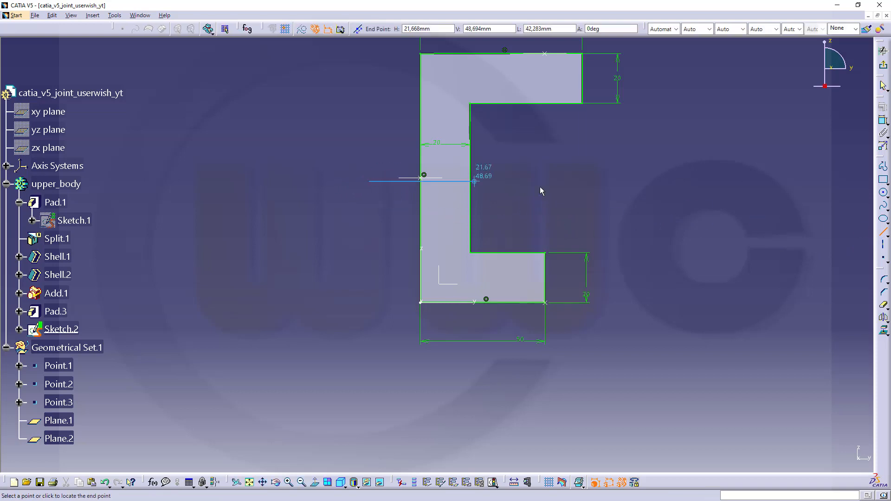
pyautogui.click(520, 181)
pyautogui.click(620, 181)
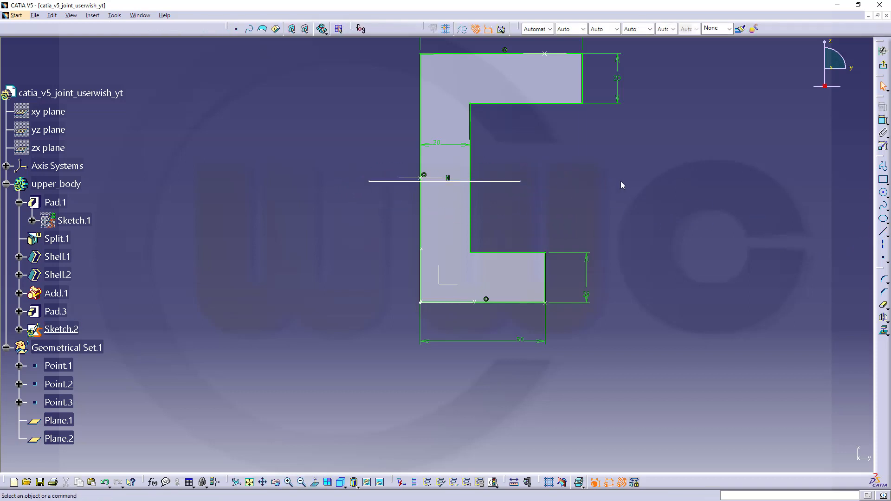
pyautogui.click(882, 120)
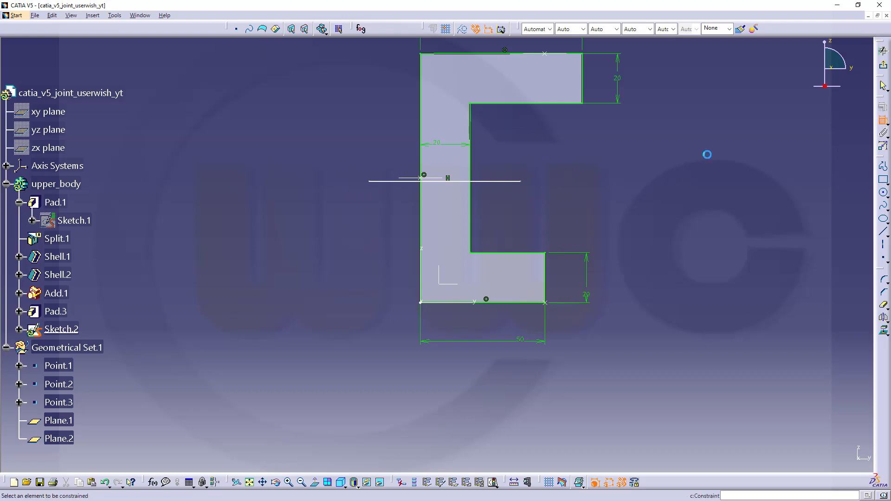
pyautogui.click(397, 181)
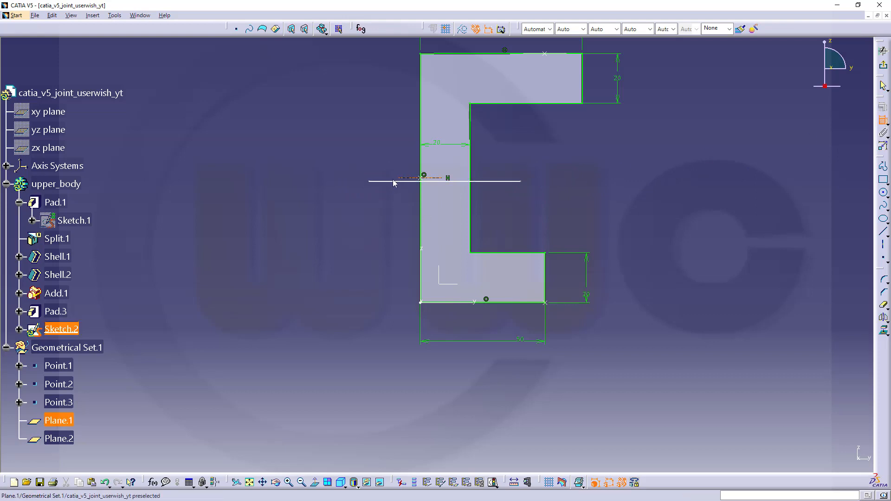
pyautogui.rightClick(380, 174)
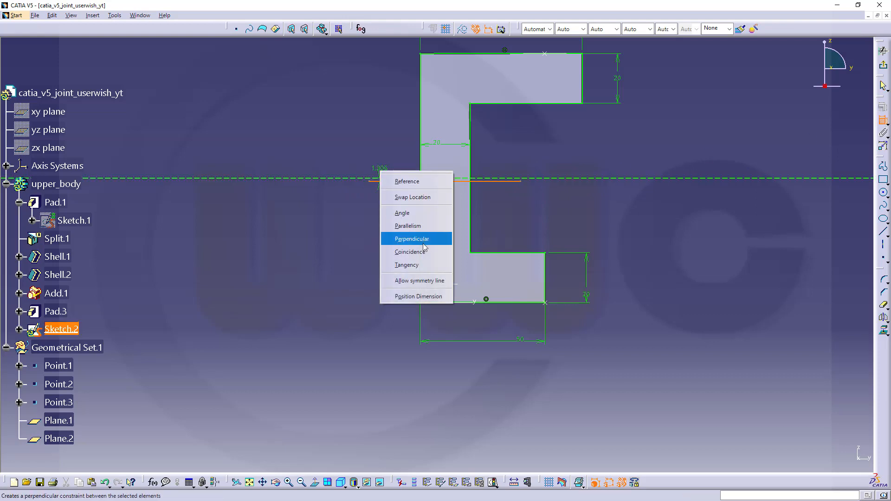
pyautogui.click(408, 252)
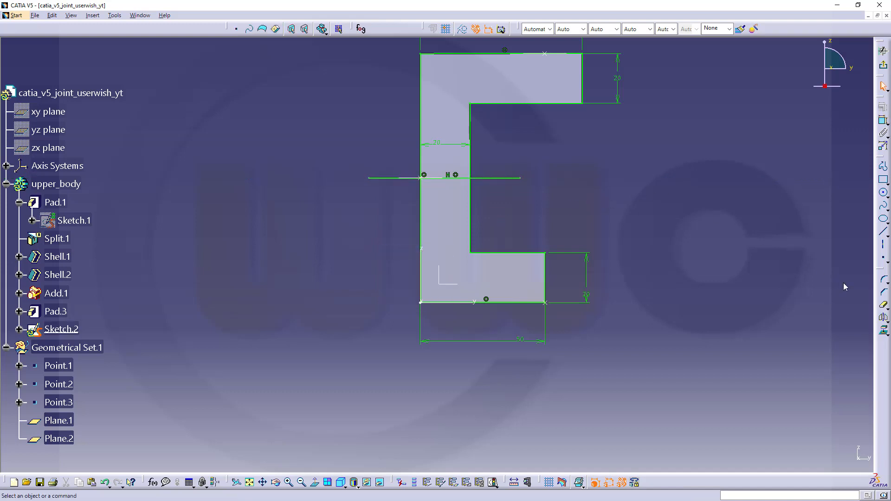
# Step: Quick-trim all profile segments above the axis, then exit the sketcher
pyautogui.click(884, 307)
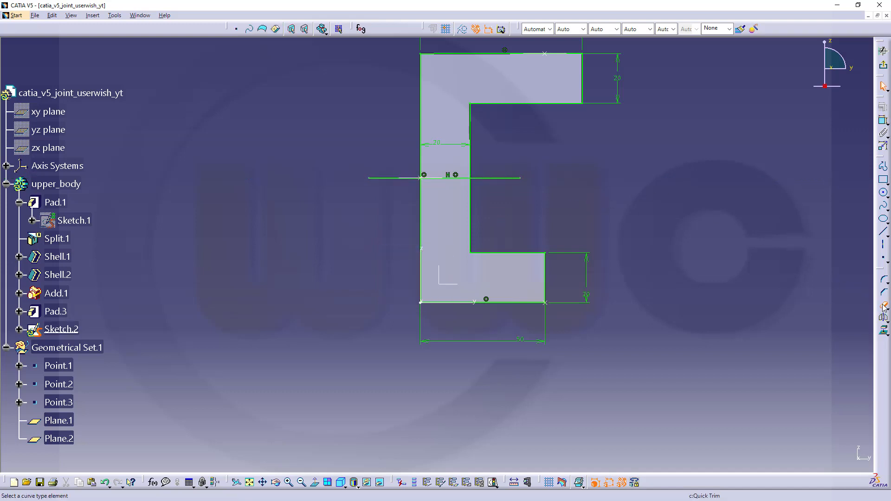
pyautogui.click(584, 93)
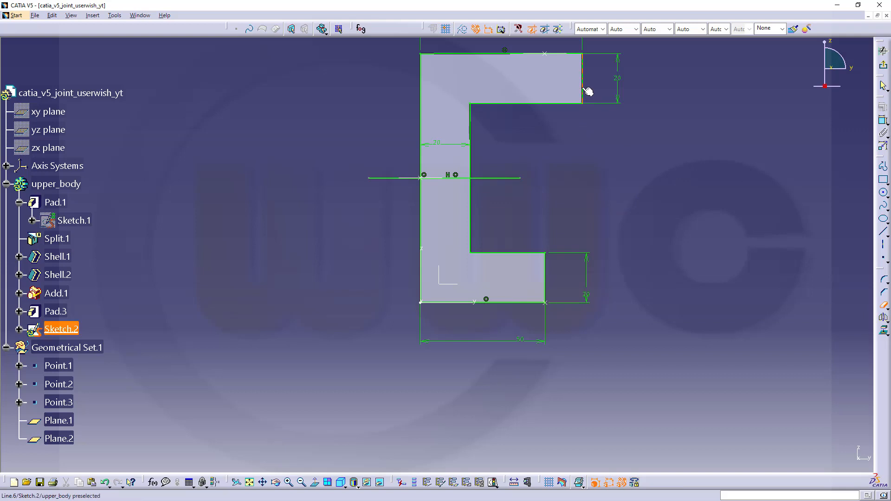
pyautogui.click(514, 104)
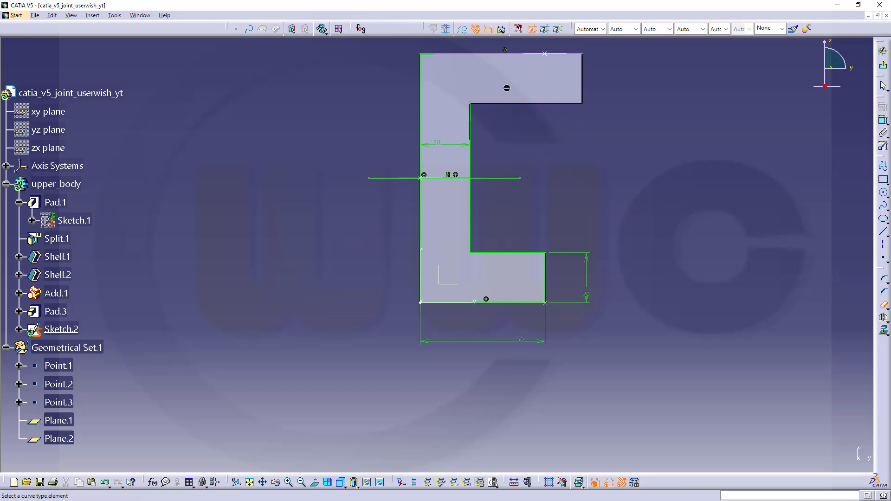
pyautogui.click(465, 55)
pyautogui.click(421, 93)
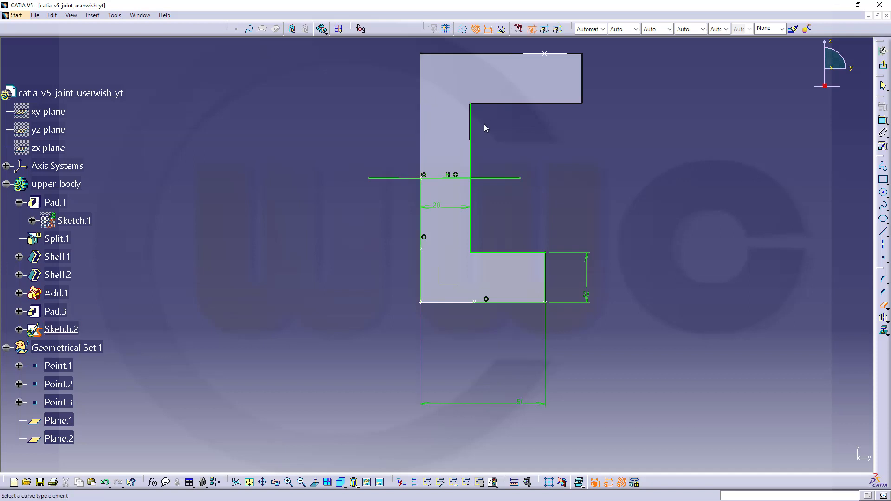
pyautogui.click(470, 133)
pyautogui.click(395, 178)
pyautogui.click(515, 178)
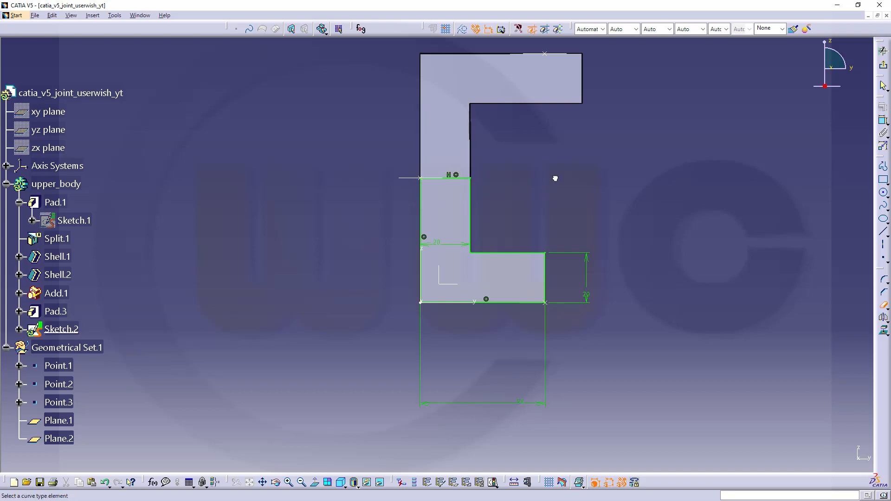
pyautogui.click(883, 66)
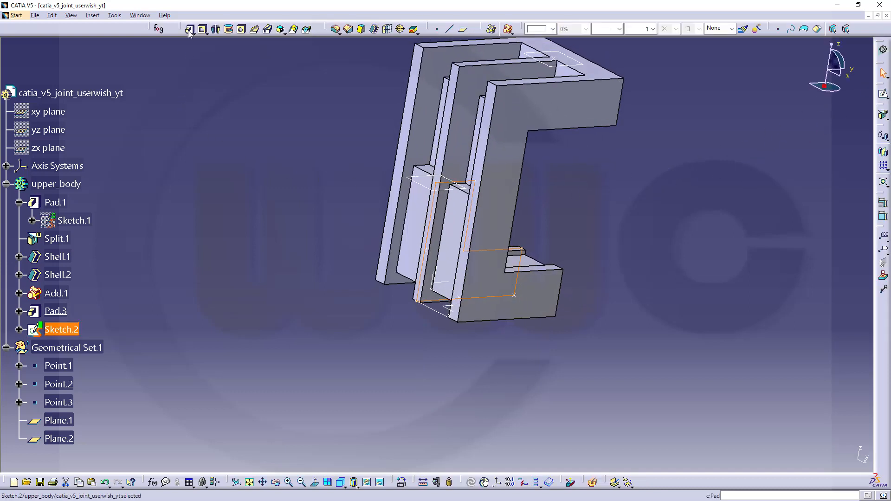
# Step: Pad Sketch.2 7 mm with mirrored extent as Pad.4, then inspect it
pyautogui.click(190, 29)
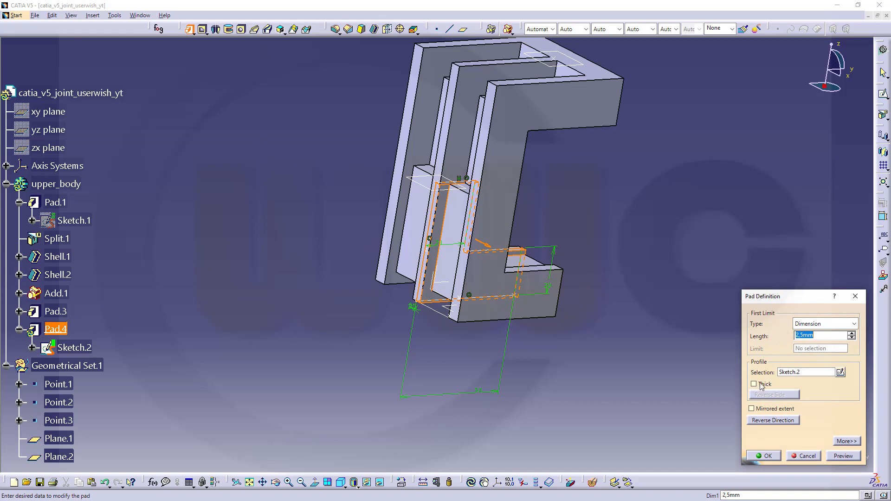
pyautogui.click(752, 409)
pyautogui.click(829, 334)
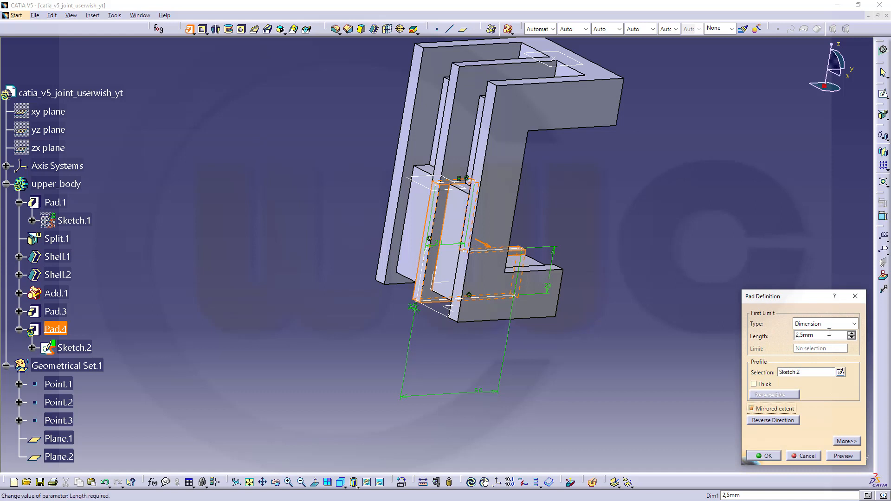
pyautogui.write('7')
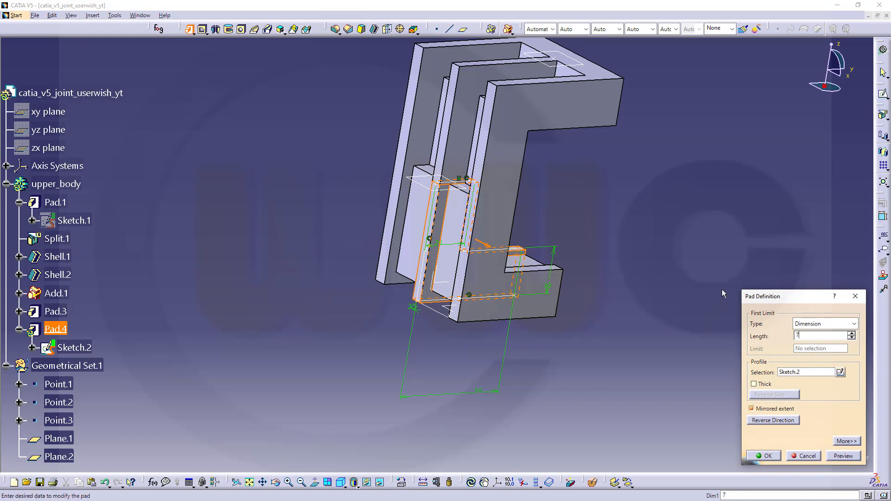
pyautogui.click(767, 457)
pyautogui.moveTo(660, 305); pyautogui.dragTo(498, 219, button='middle')
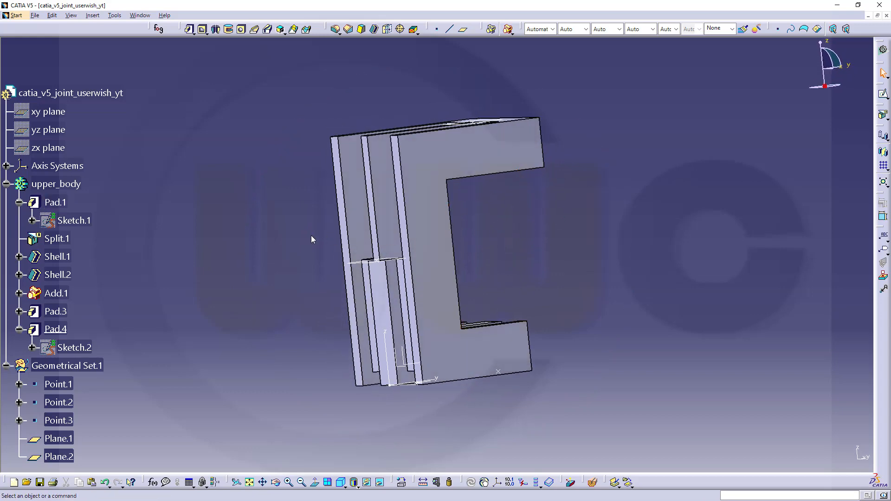
pyautogui.moveTo(308, 242); pyautogui.dragTo(529, 282, button='middle')
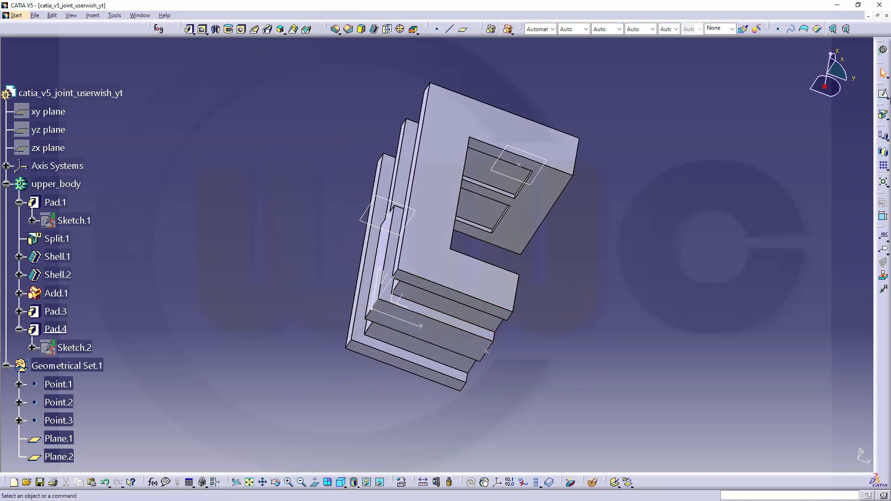
# Step: Create positioned Sketch.3 on the XY plane with swapped H and V directions
pyautogui.click(887, 97)
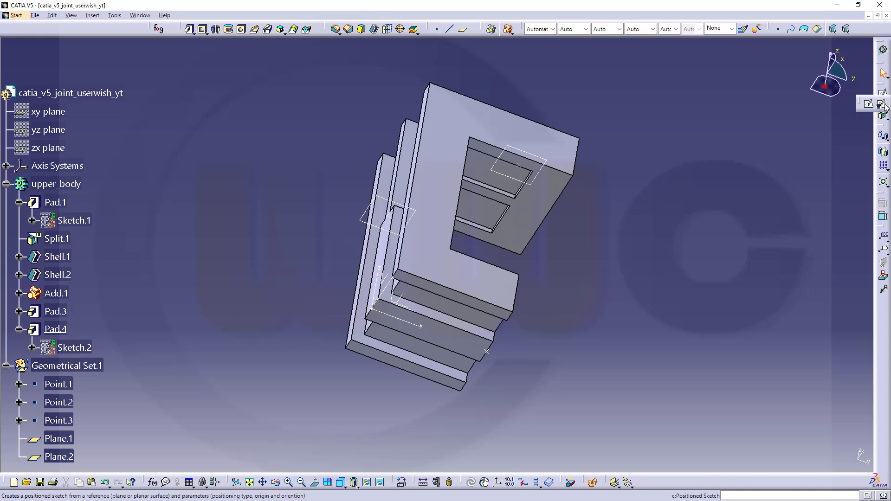
pyautogui.click(882, 105)
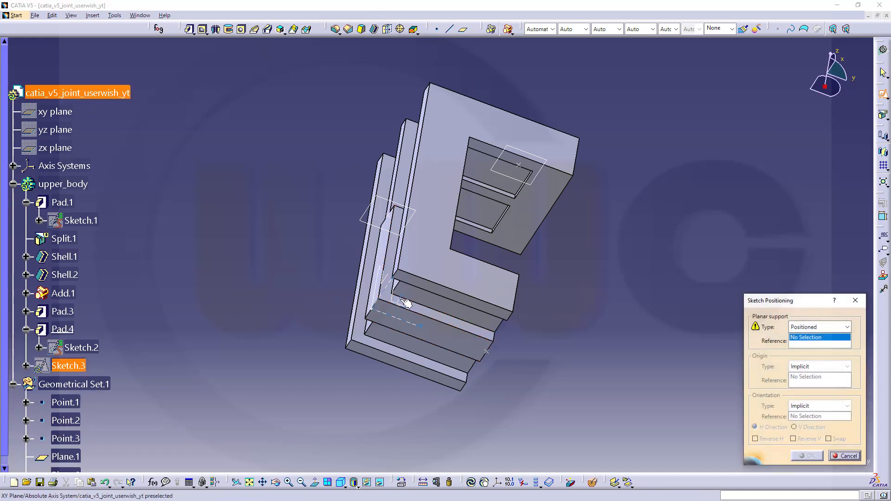
pyautogui.click(406, 303)
pyautogui.moveTo(574, 346); pyautogui.dragTo(542, 236, button='middle')
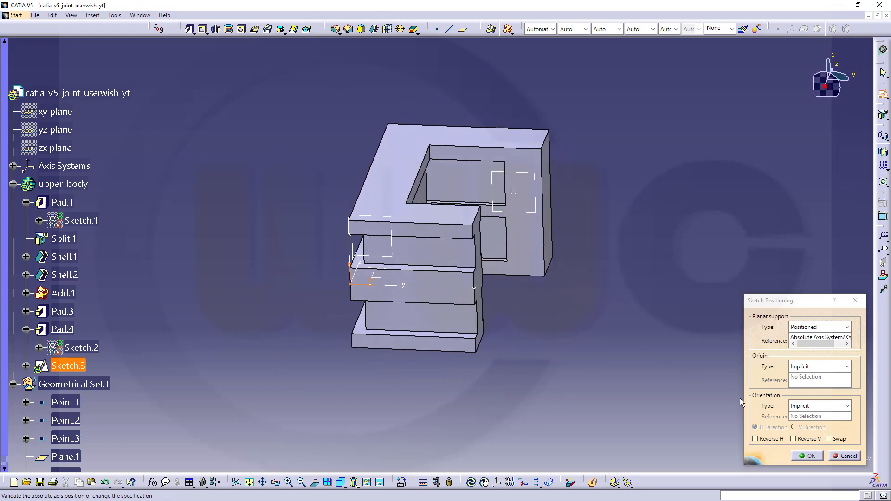
pyautogui.click(829, 439)
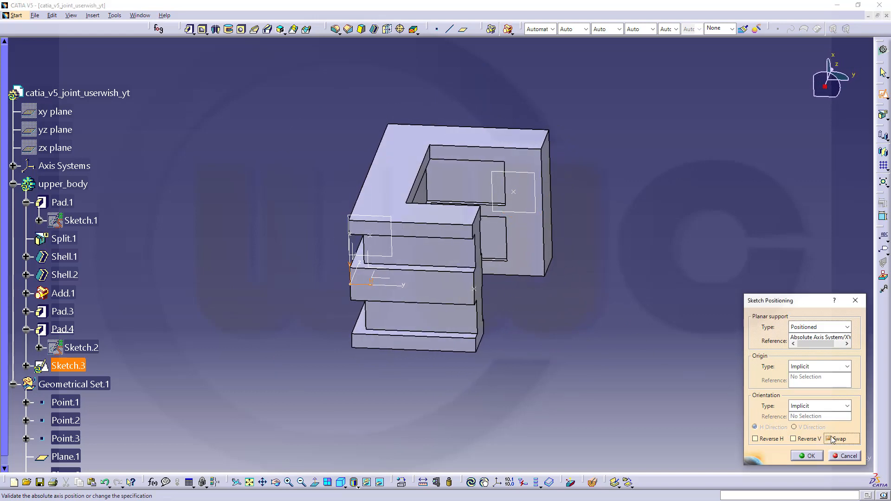
pyautogui.click(808, 456)
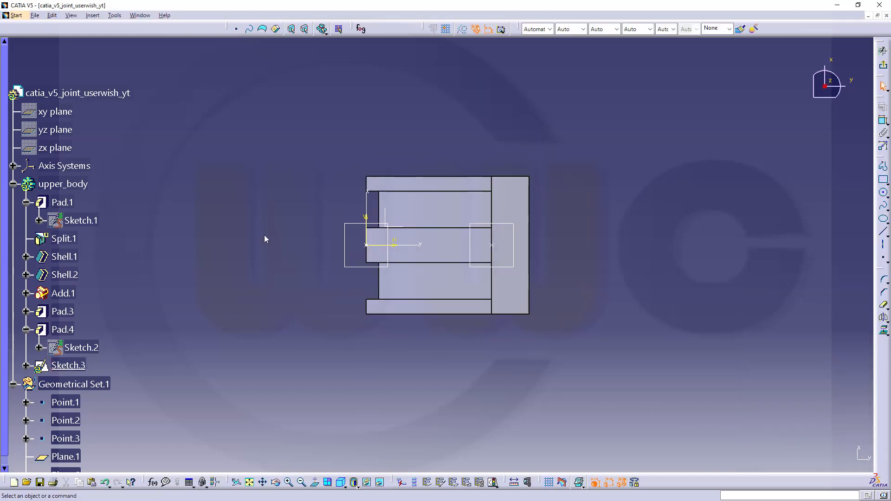
# Step: Hide Sketch.3's Origin, HDirection and VDirection axis elements
pyautogui.moveTo(335, 206); pyautogui.dragTo(402, 256)
pyautogui.click(532, 376)
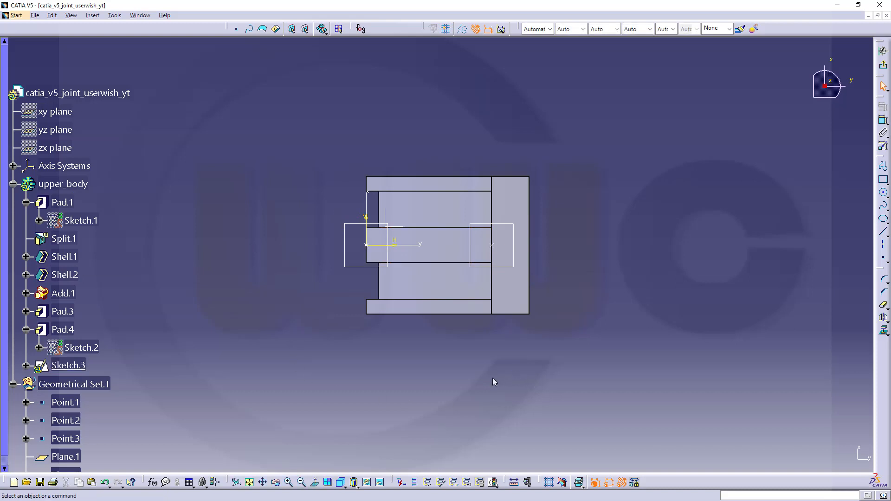
pyautogui.moveTo(356, 212)
pyautogui.mouseDown()
pyautogui.moveTo(362, 232)
pyautogui.moveTo(405, 256)
pyautogui.moveTo(396, 253)
pyautogui.mouseUp()
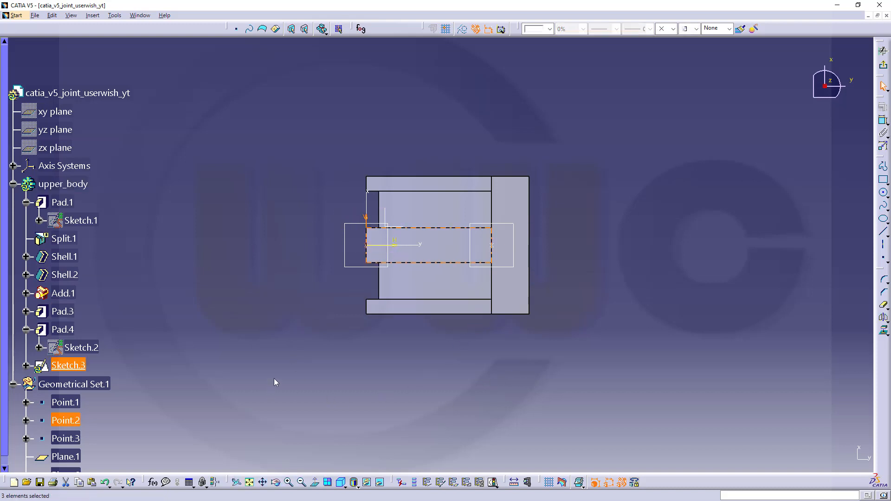
pyautogui.click(719, 204)
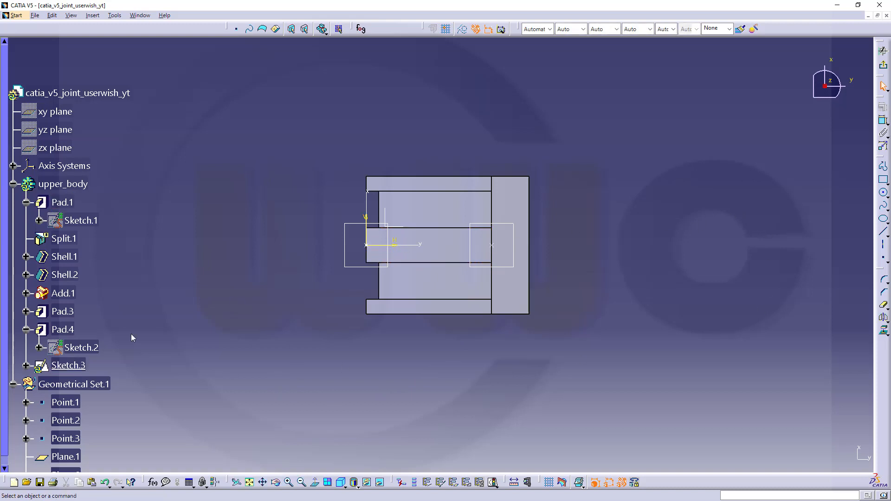
pyautogui.scroll(-2, 47, 338)
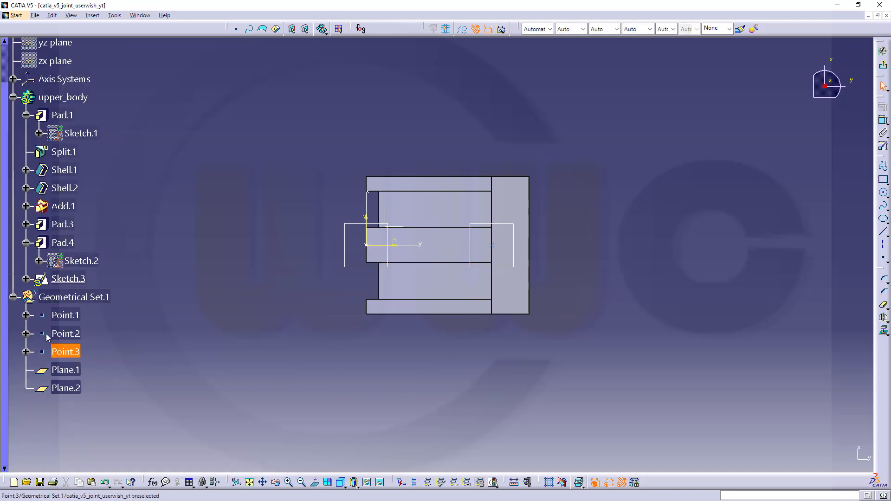
pyautogui.click(26, 278)
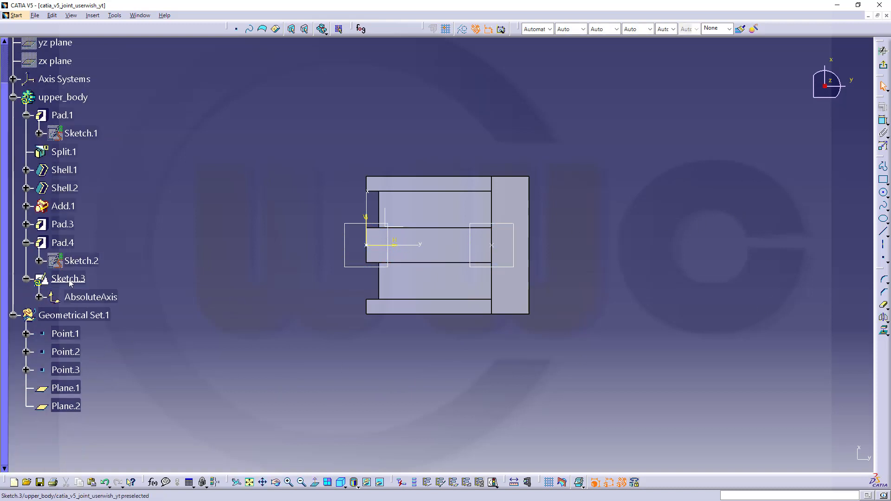
pyautogui.click(39, 297)
pyautogui.click(93, 316)
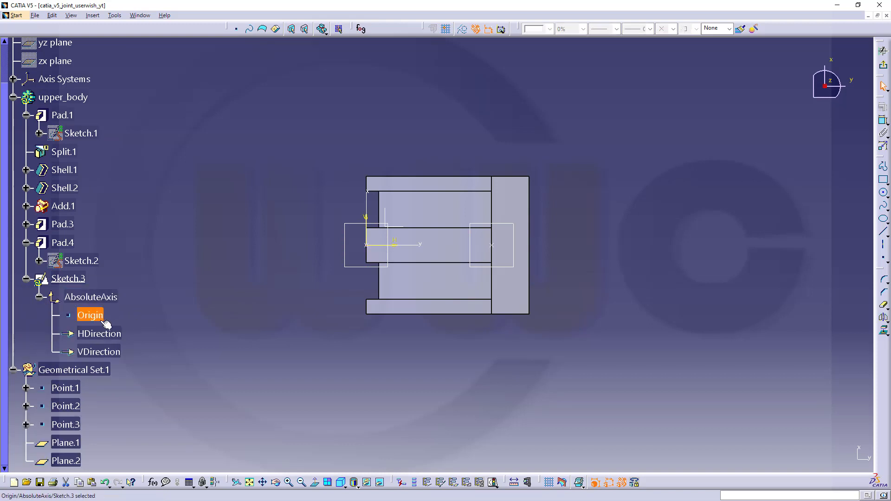
pyautogui.keyDown('shift'); pyautogui.click(114, 351); pyautogui.keyUp('shift')
pyautogui.rightClick(115, 352)
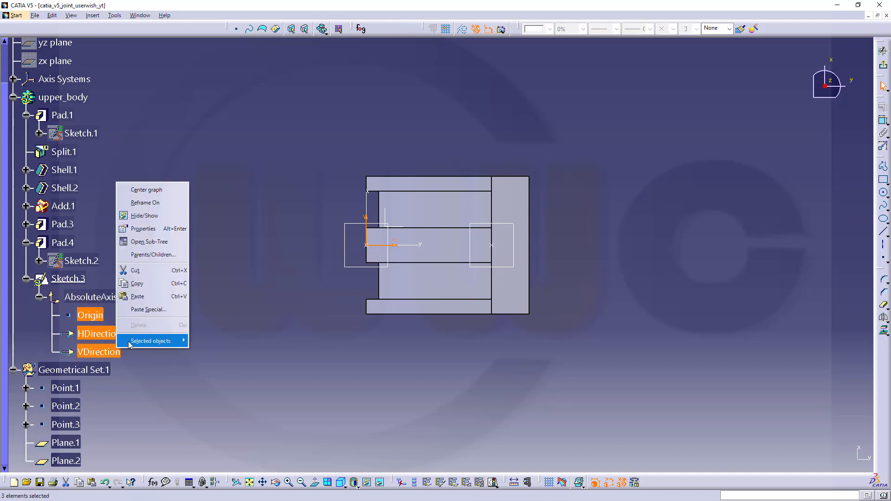
pyautogui.click(145, 216)
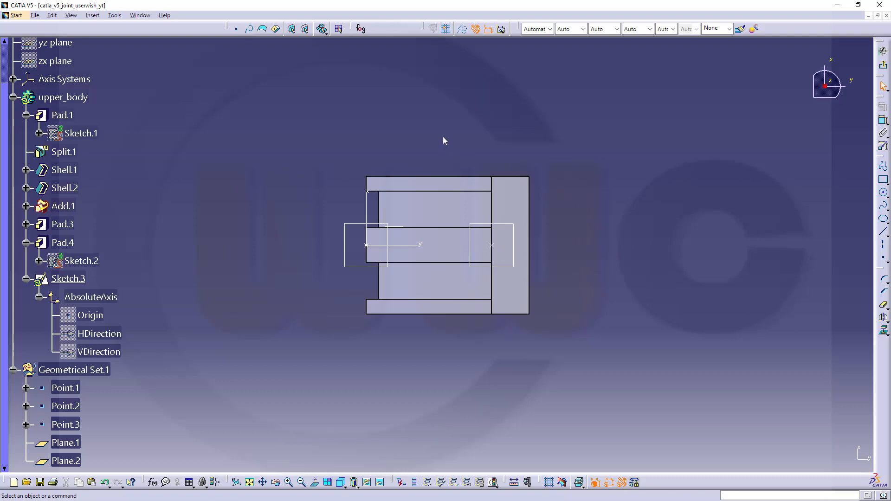
pyautogui.moveTo(443, 139); pyautogui.dragTo(506, 259, button='middle')
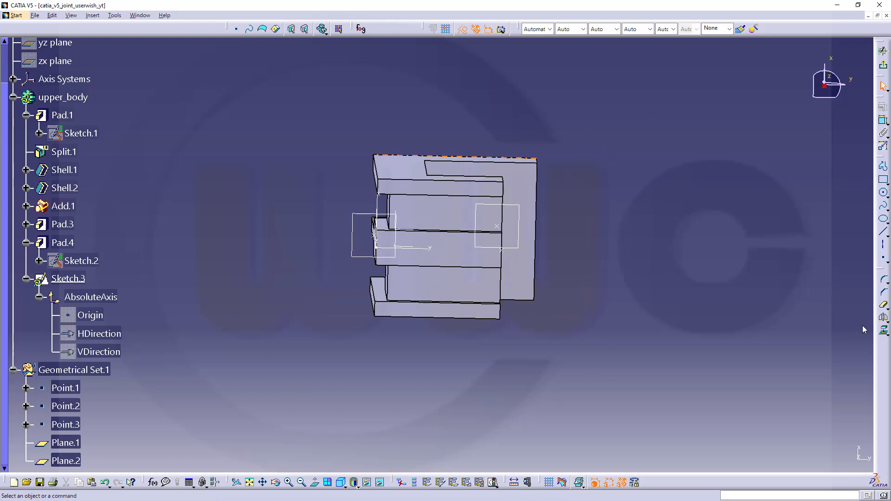
# Step: Project Point.1 into Sketch.3 and draw a circle centred on it
pyautogui.click(884, 333)
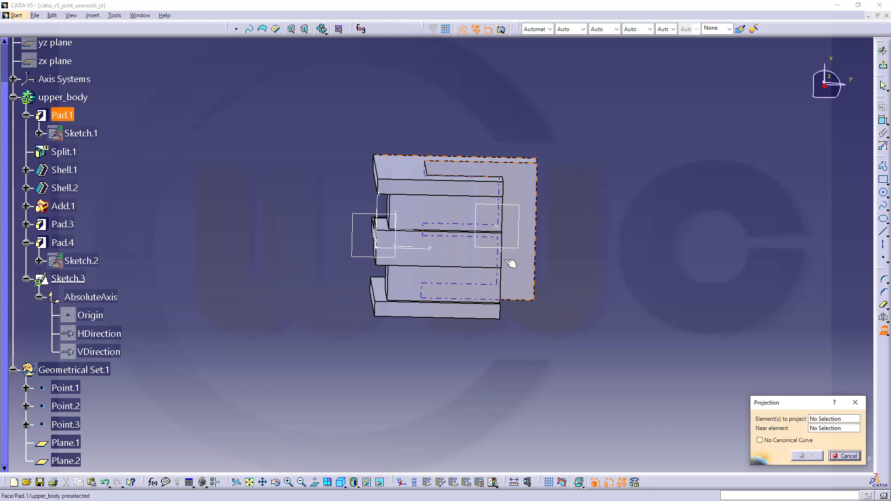
pyautogui.click(505, 254)
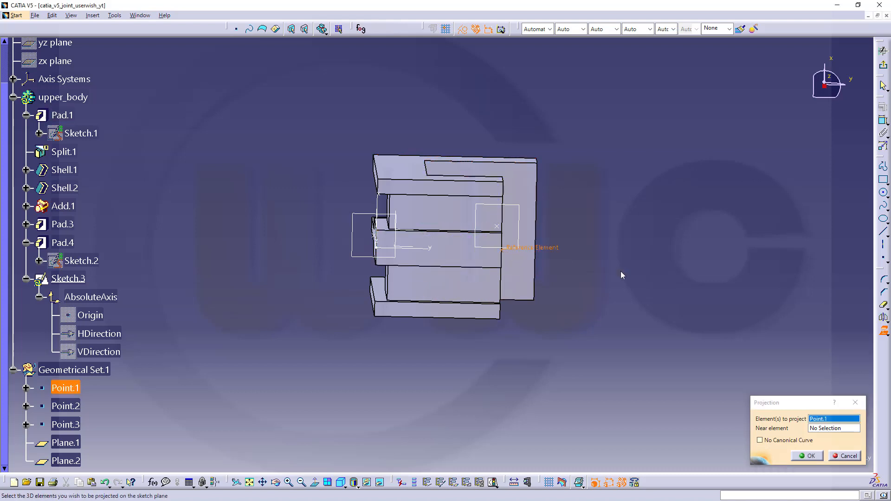
pyautogui.click(807, 456)
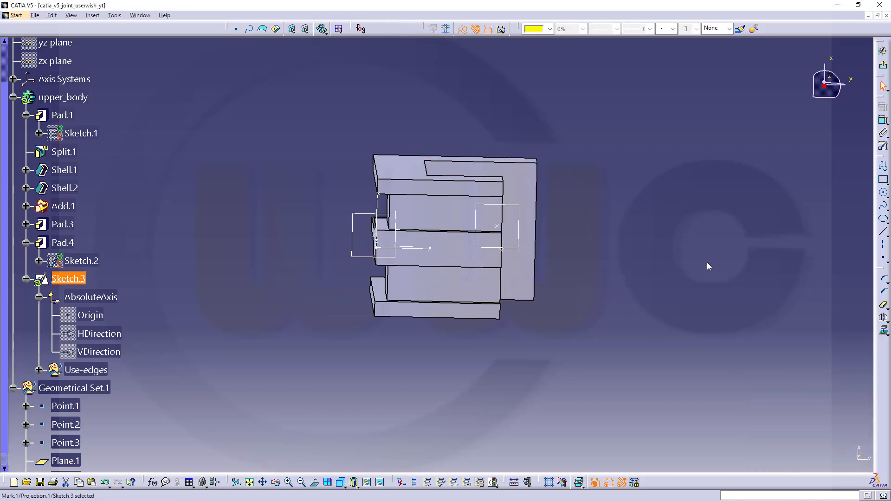
pyautogui.click(884, 195)
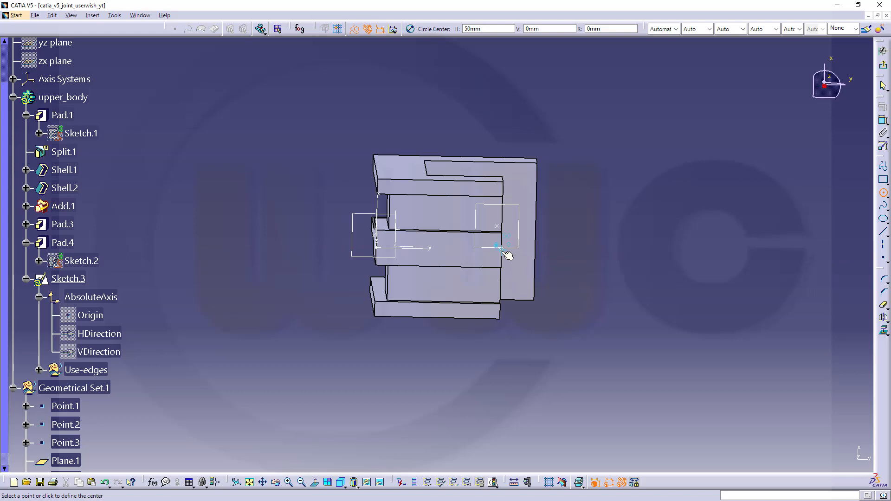
pyautogui.click(502, 251)
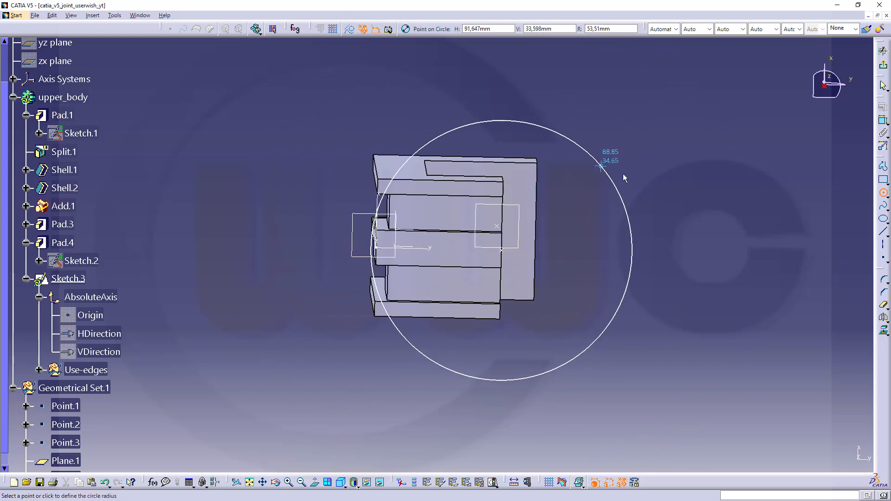
pyautogui.click(598, 225)
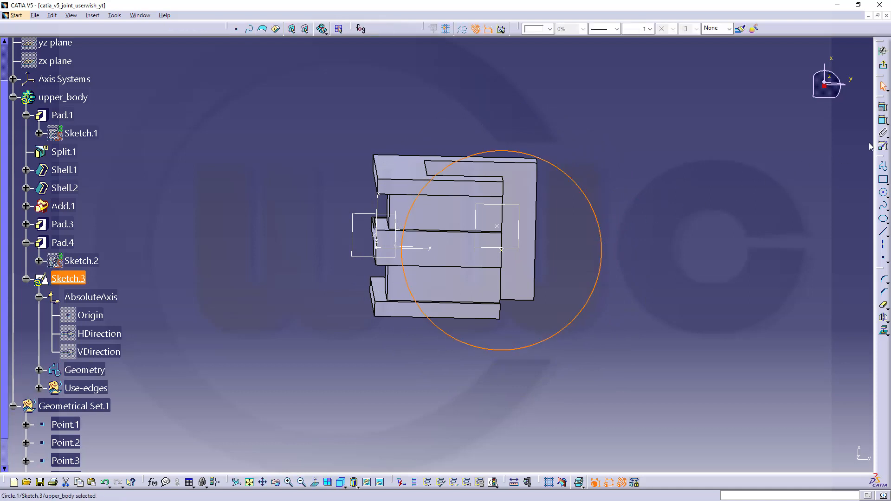
# Step: Constrain the circle to a 55 mm diameter and exit the sketcher
pyautogui.click(882, 120)
pyautogui.click(594, 214)
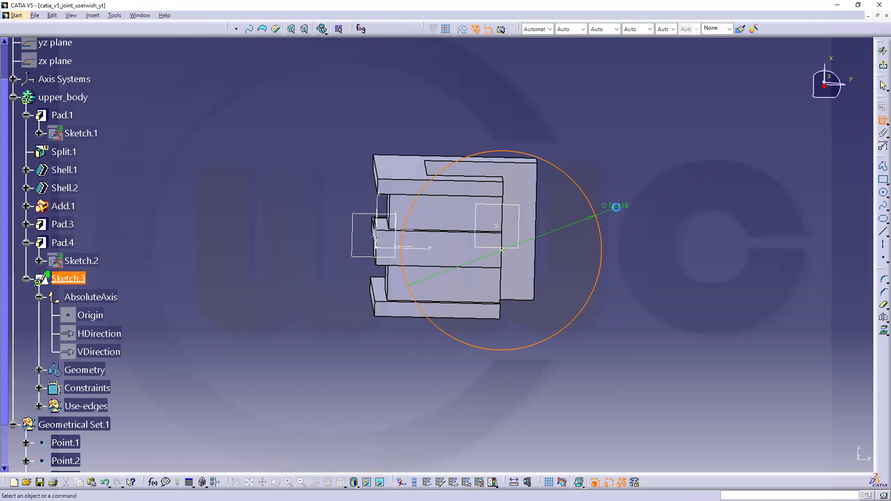
pyautogui.click(615, 207)
pyautogui.doubleClick(614, 206)
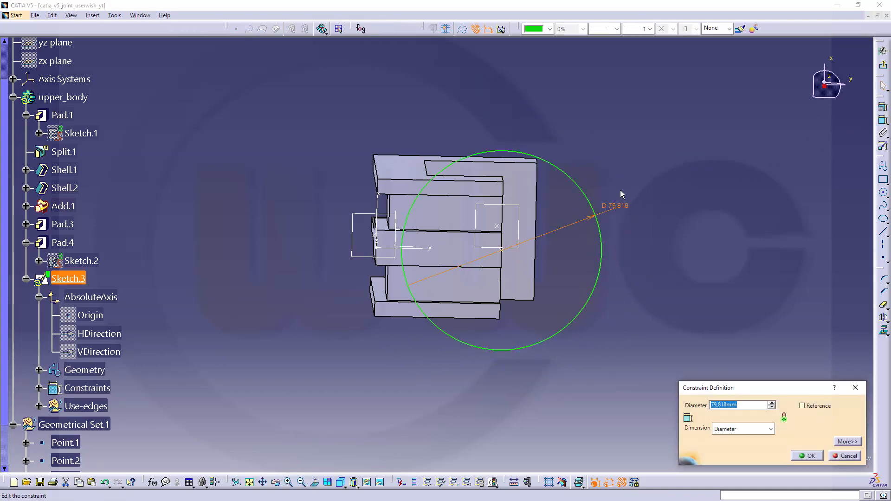
pyautogui.write('55')
pyautogui.press('Return')
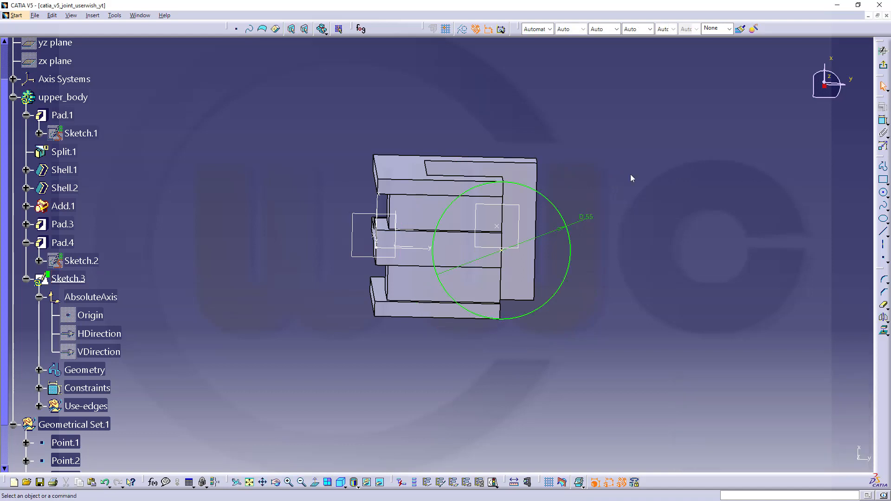
pyautogui.click(882, 64)
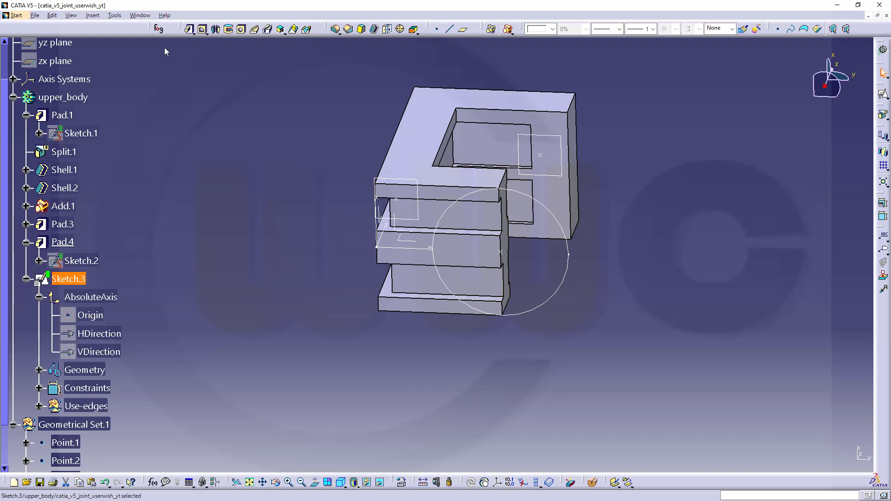
# Step: Pad Sketch.3 20 mm as Pad.5, then reverse its direction
pyautogui.click(189, 29)
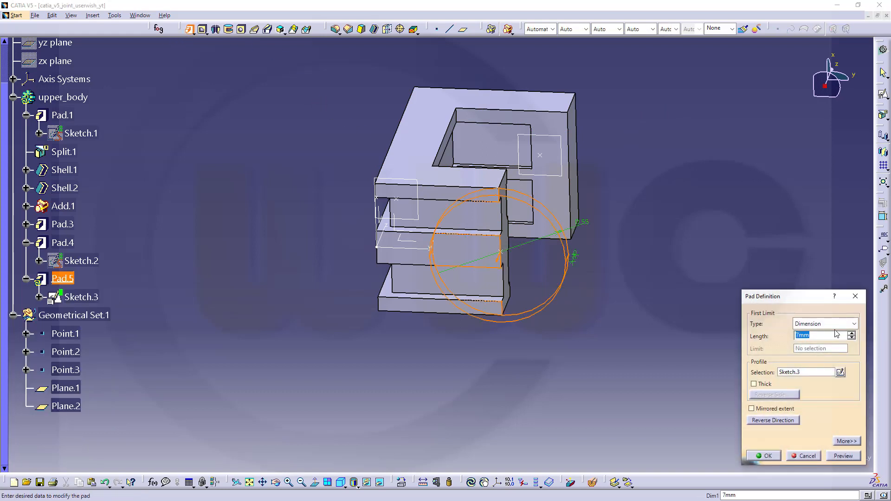
pyautogui.write('20')
pyautogui.press('Return')
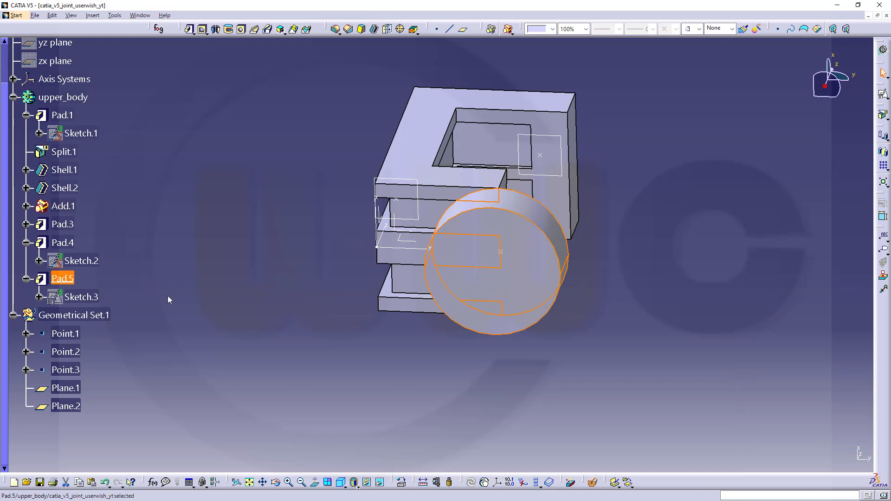
pyautogui.moveTo(264, 299); pyautogui.dragTo(235, 324, button='middle')
pyautogui.doubleClick(60, 278)
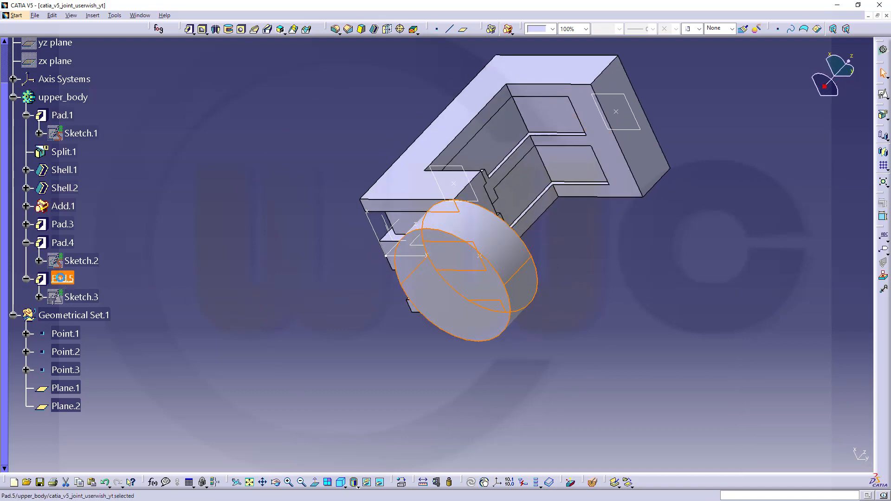
pyautogui.click(774, 420)
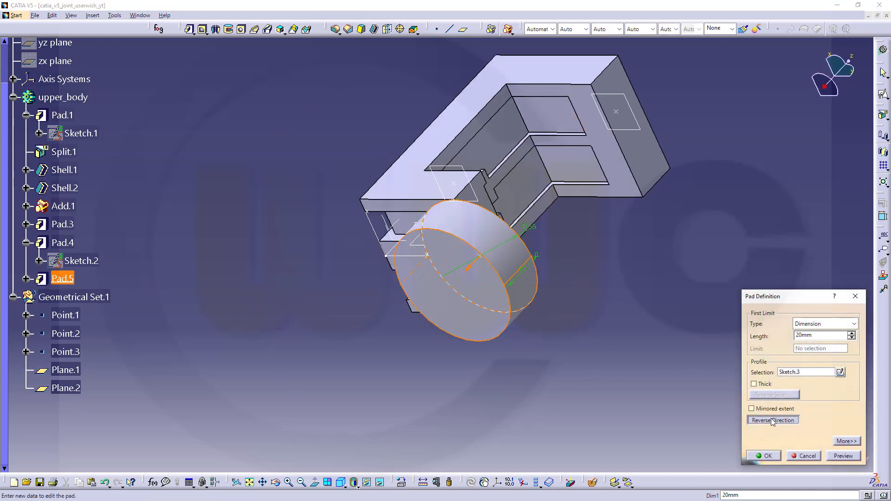
pyautogui.click(763, 455)
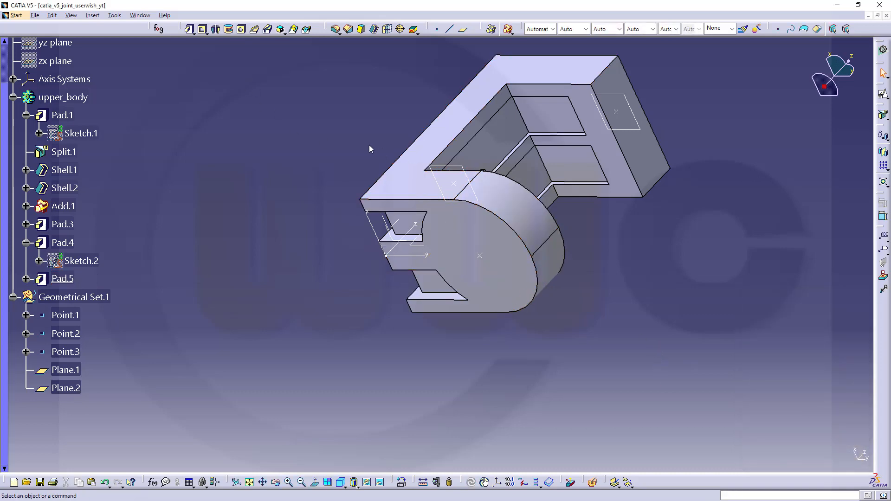
pyautogui.moveTo(370, 145); pyautogui.dragTo(613, 224, button='middle')
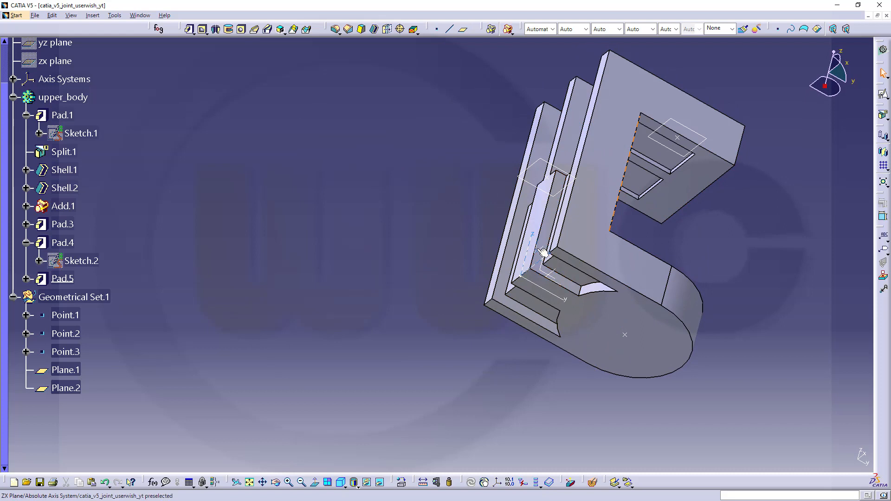
# Step: Create positioned Sketch.4 on the ZX plane with swapped H and V axes
pyautogui.click(883, 94)
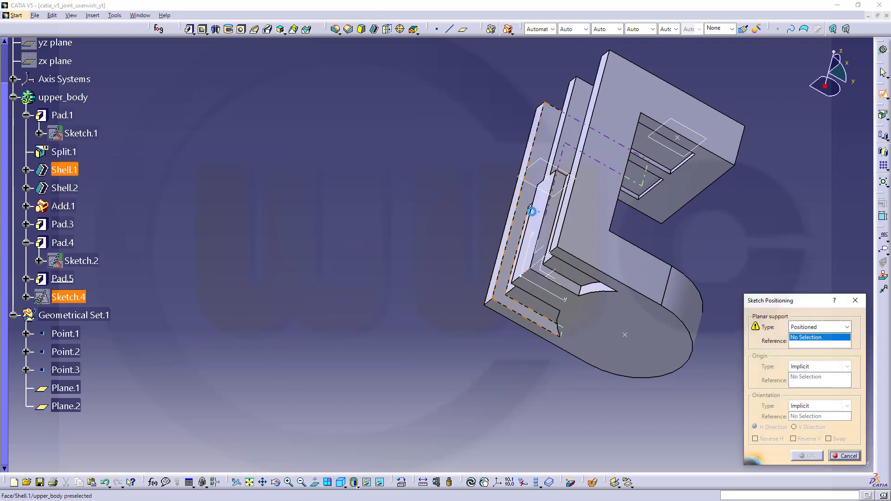
pyautogui.click(542, 249)
pyautogui.moveTo(439, 192)
pyautogui.mouseDown(button='middle')
pyautogui.moveTo(531, 338)
pyautogui.moveTo(547, 342)
pyautogui.mouseUp(button='middle')
pyautogui.click(829, 438)
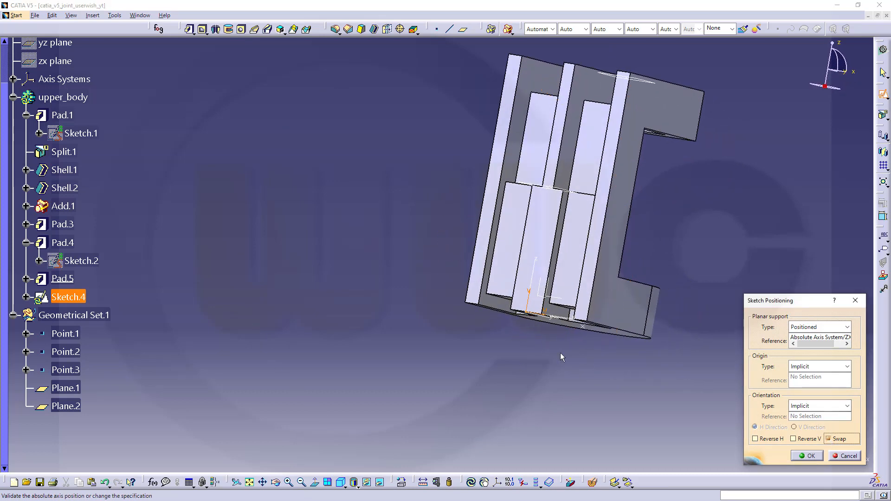
pyautogui.click(805, 456)
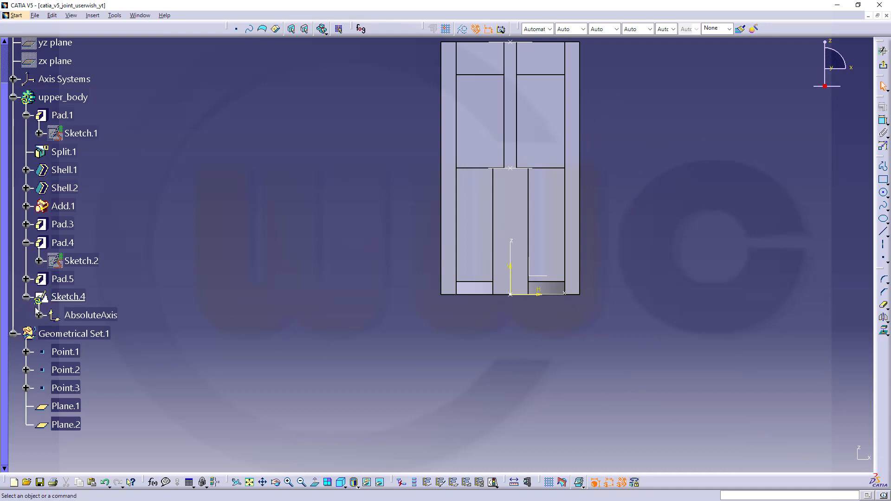
# Step: Hide Sketch.4's Origin, HDirection and VDirection axis elements
pyautogui.click(40, 315)
pyautogui.click(90, 334)
pyautogui.keyDown('ctrl'); pyautogui.click(93, 352); pyautogui.keyUp('ctrl')
pyautogui.keyDown('ctrl'); pyautogui.click(99, 370); pyautogui.keyUp('ctrl')
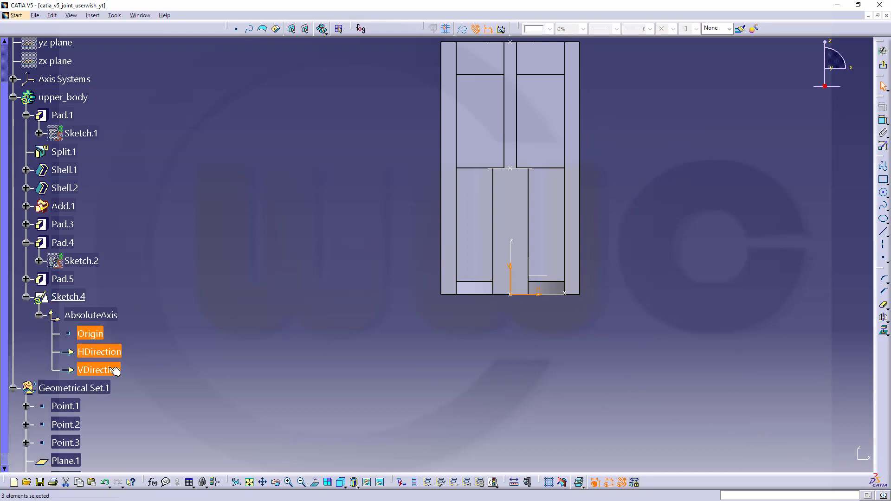
pyautogui.rightClick(109, 368)
pyautogui.click(138, 235)
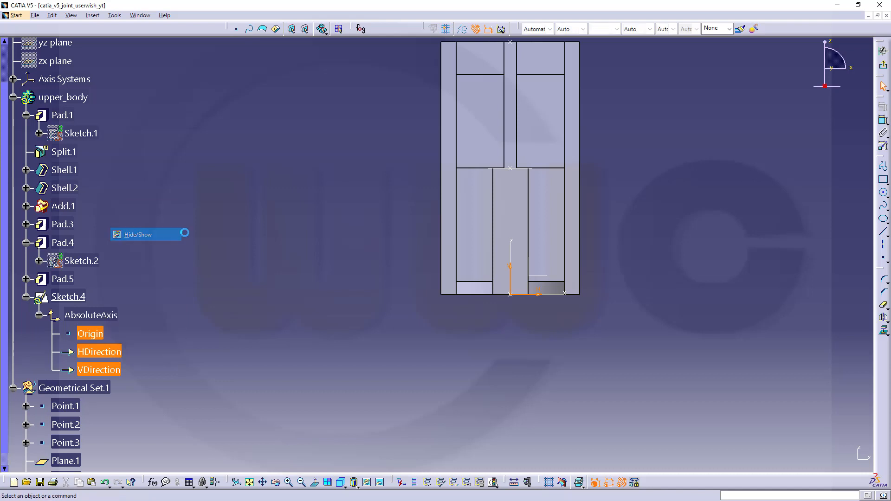
pyautogui.moveTo(653, 191); pyautogui.dragTo(593, 206, button='middle')
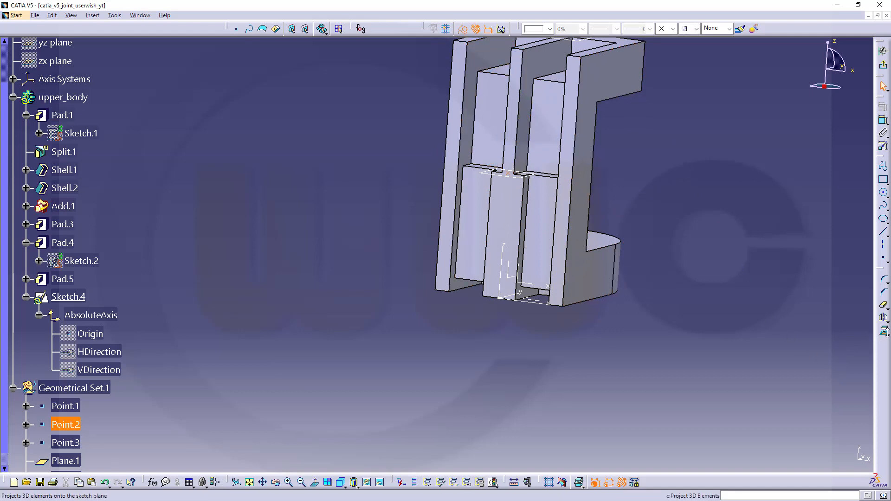
# Step: Project Point.2 into Sketch.4 as a 3D element
pyautogui.click(884, 330)
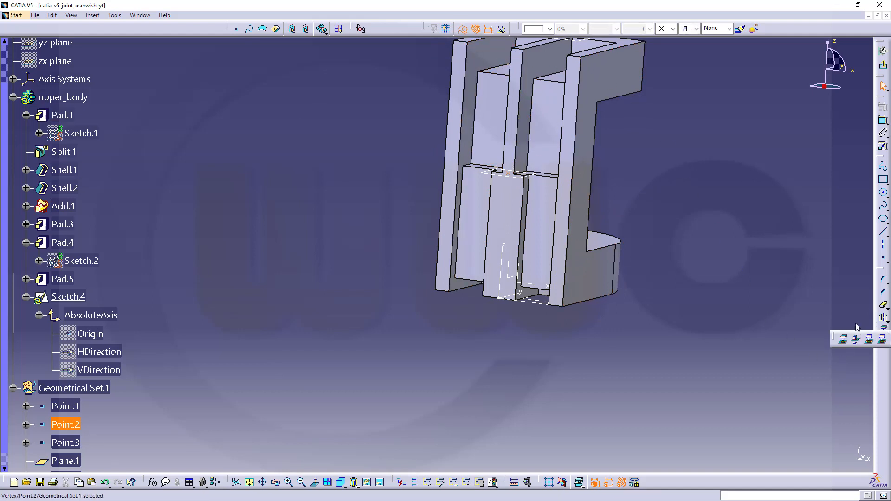
pyautogui.click(842, 340)
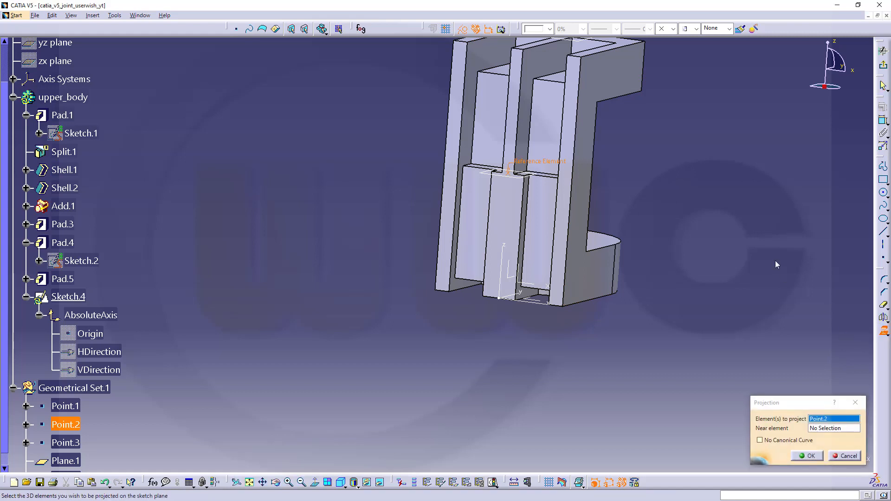
pyautogui.click(803, 456)
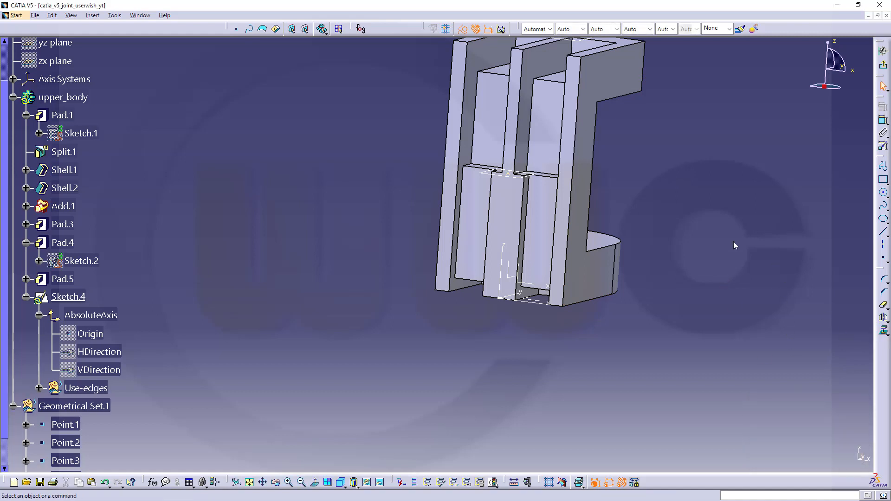
# Step: Draw a circle centred on the edge point and constrain its diameter to 55 mm
pyautogui.click(883, 193)
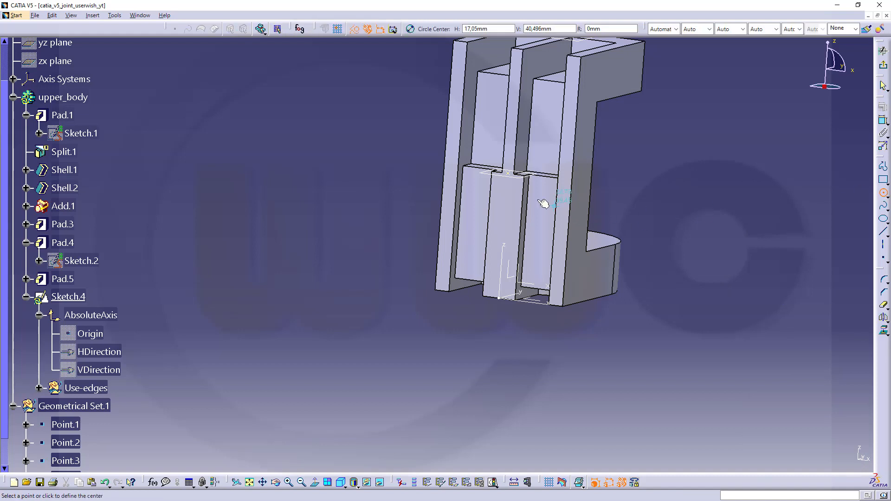
pyautogui.click(514, 179)
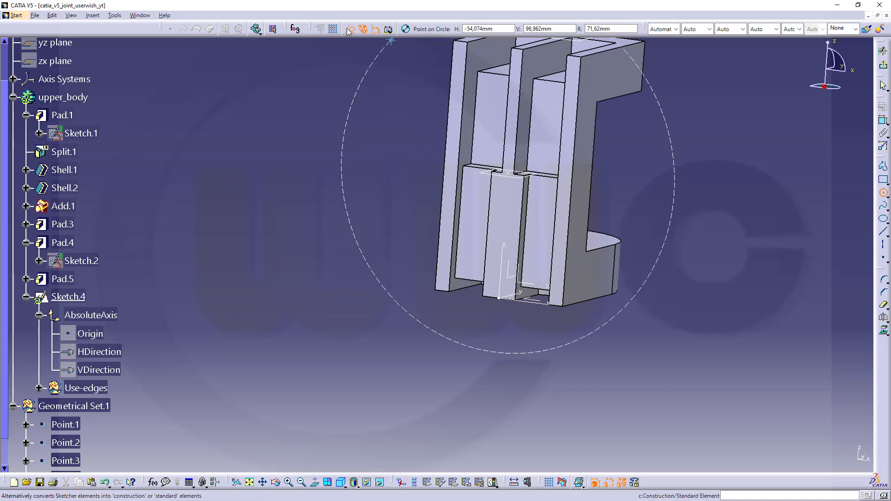
pyautogui.click(633, 146)
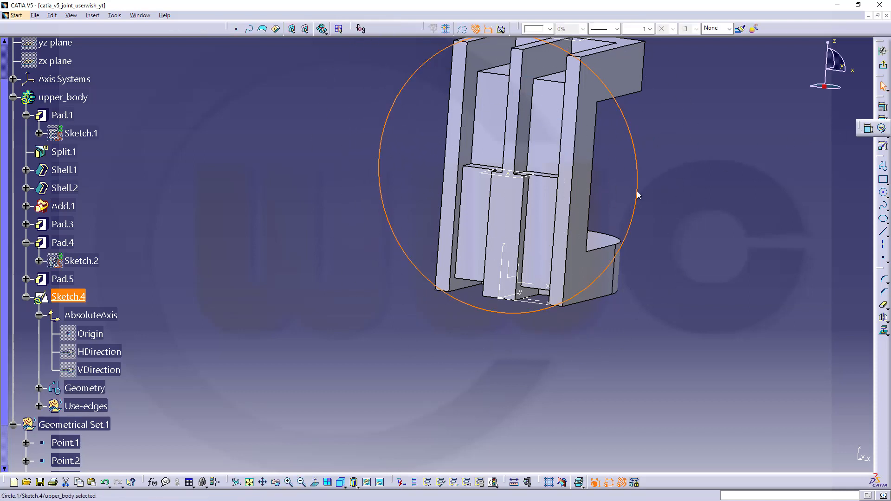
pyautogui.click(868, 129)
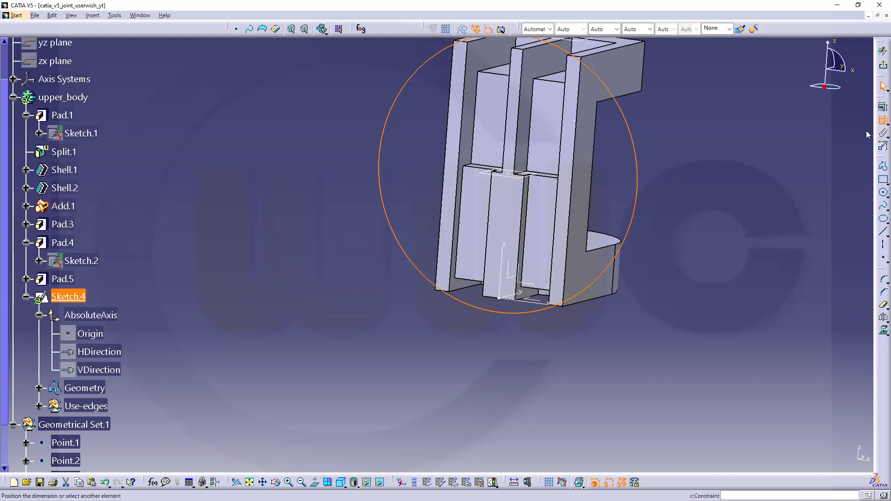
pyautogui.click(634, 148)
pyautogui.doubleClick(678, 169)
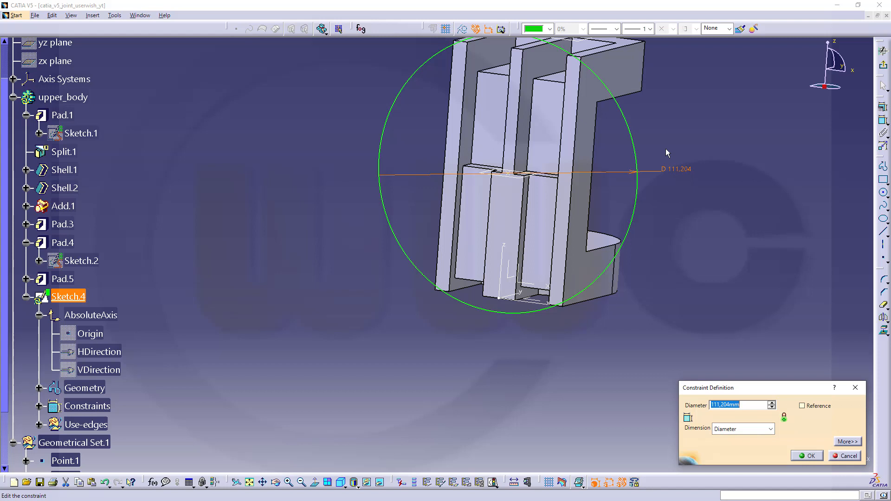
pyautogui.write('55')
pyautogui.press('Return')
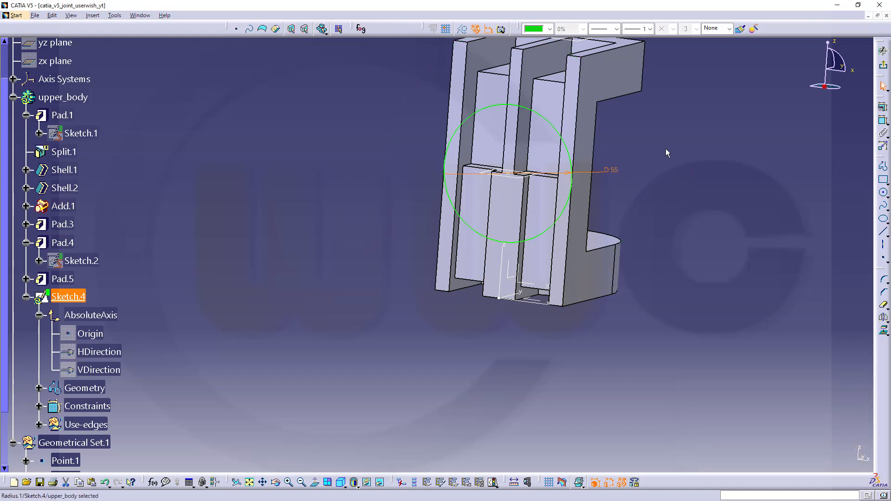
# Step: Pad the 55 mm circle 20 mm in the reversed direction to create Pad.6
pyautogui.click(883, 64)
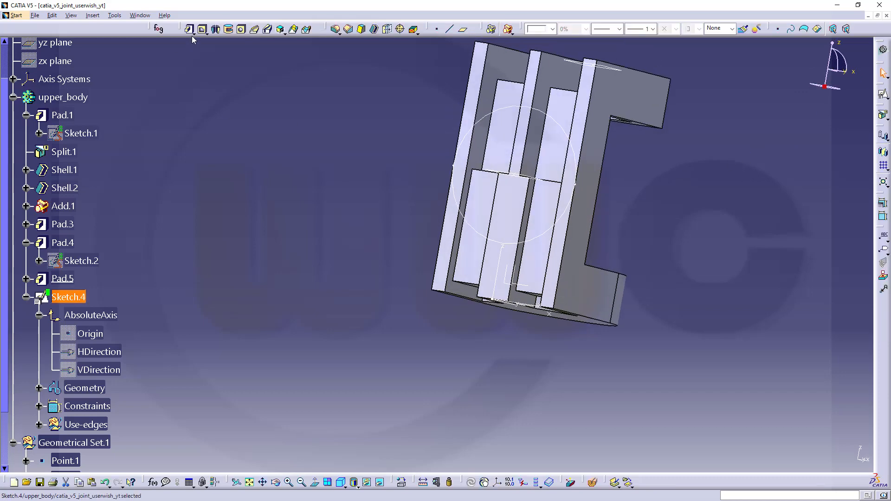
pyautogui.click(190, 29)
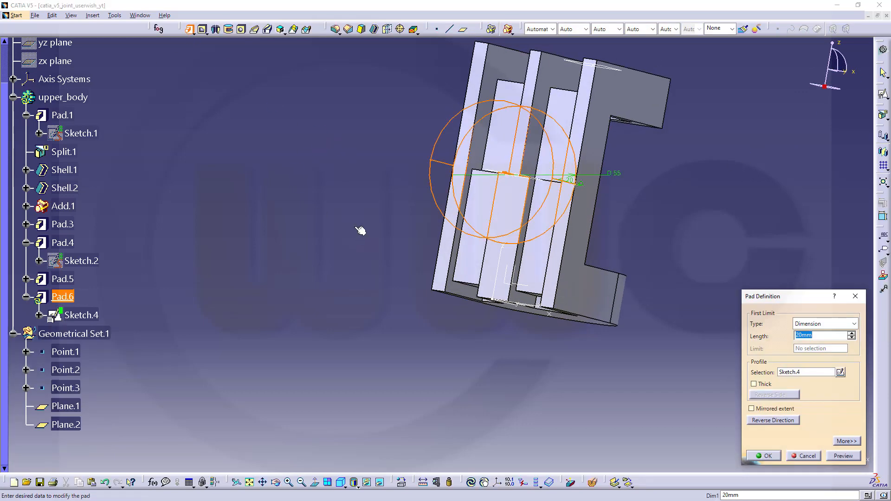
pyautogui.moveTo(360, 232); pyautogui.dragTo(324, 269, button='middle')
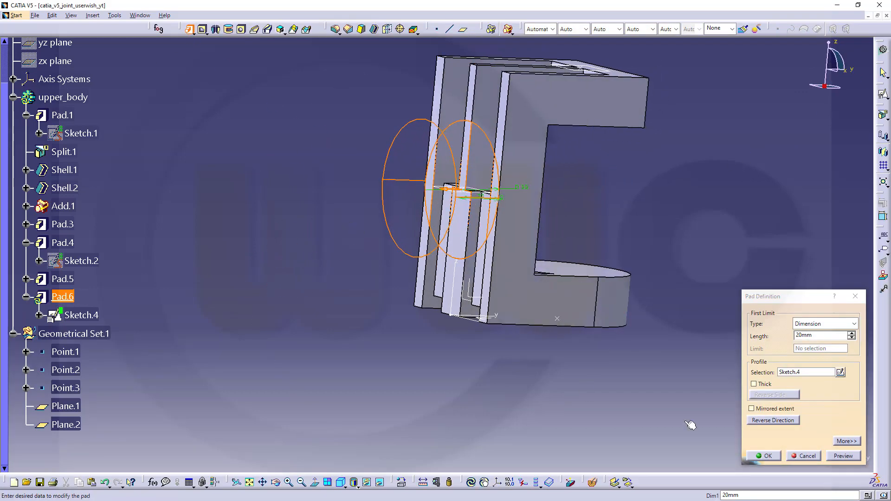
pyautogui.click(776, 421)
pyautogui.click(773, 458)
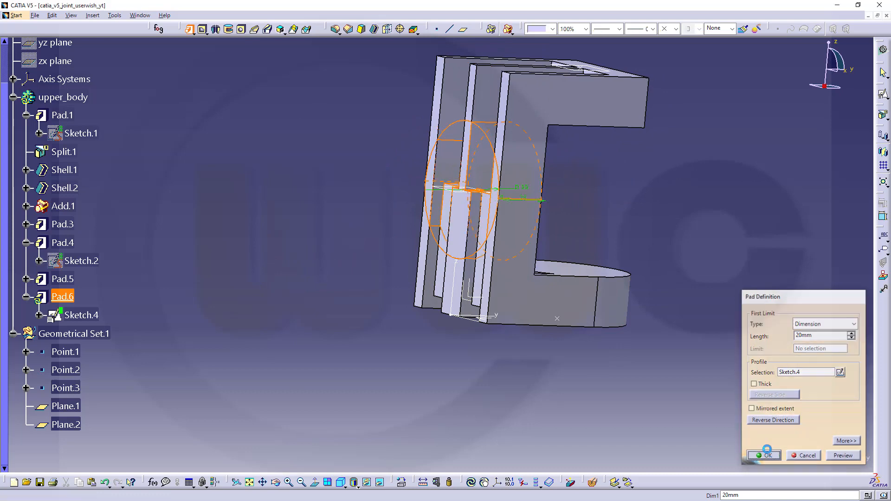
pyautogui.moveTo(705, 249); pyautogui.dragTo(395, 273, button='middle')
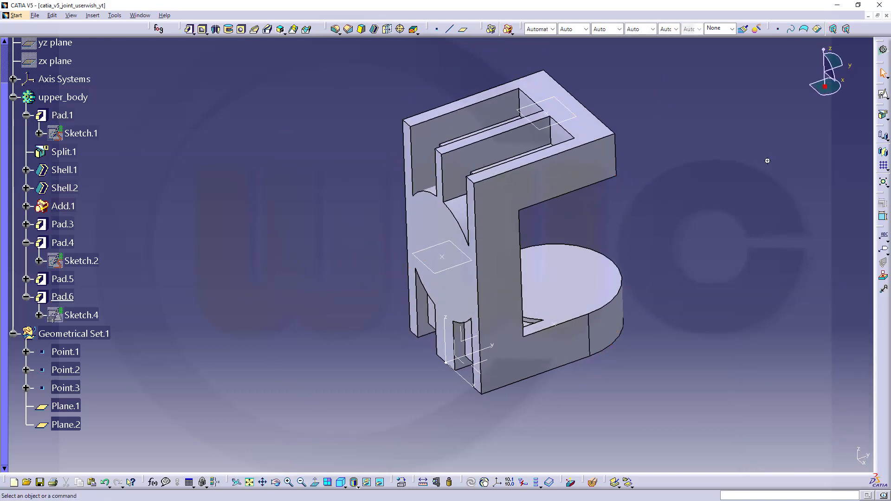
pyautogui.moveTo(767, 161); pyautogui.dragTo(717, 216, button='middle')
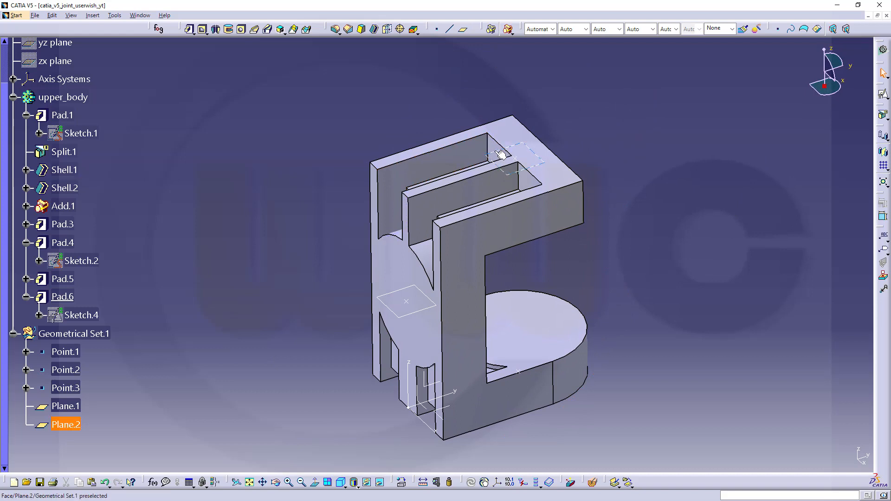
# Step: Start a new sketch on Plane.2 and accept its positioning
pyautogui.click(500, 154)
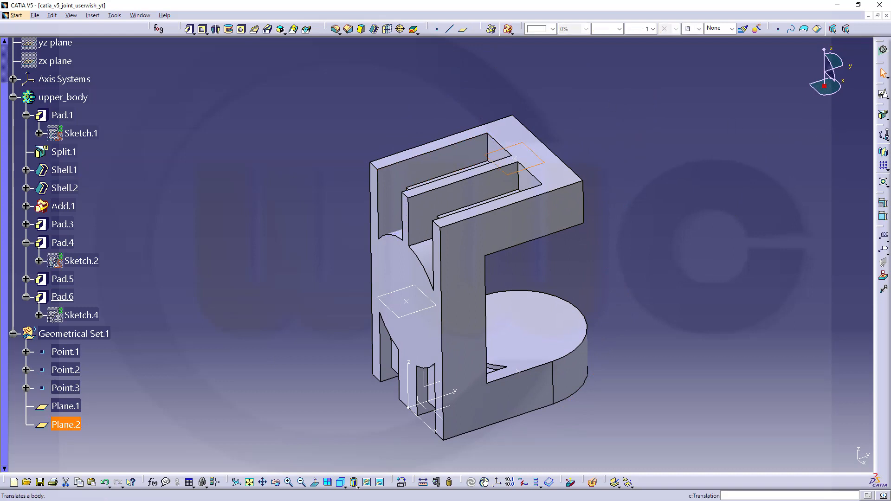
pyautogui.click(882, 93)
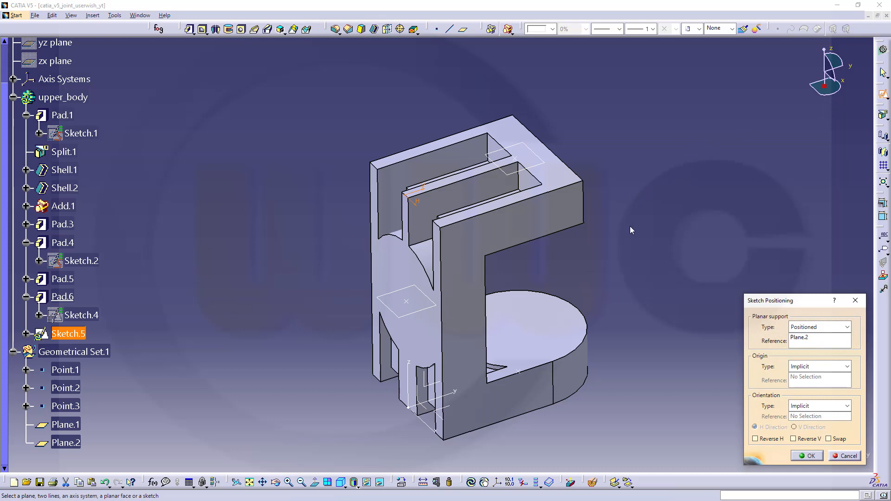
pyautogui.click(808, 456)
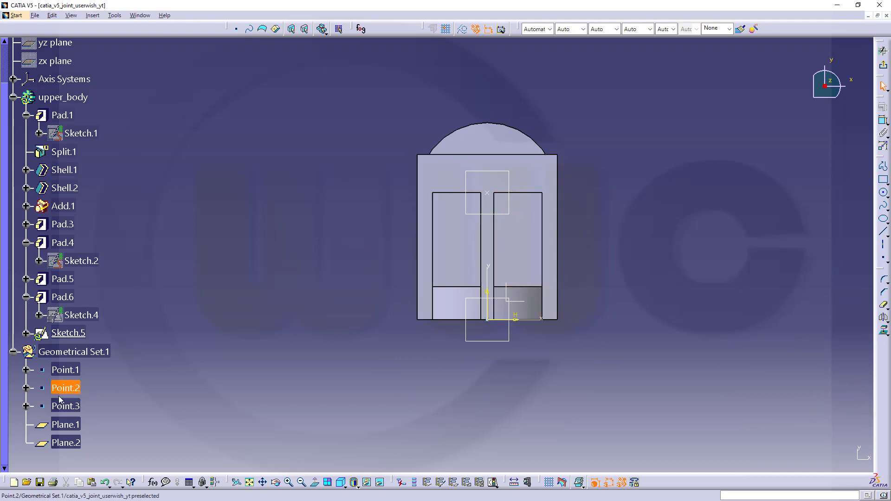
# Step: Project Point.3 into Sketch.5 as a 3D element
pyautogui.click(73, 407)
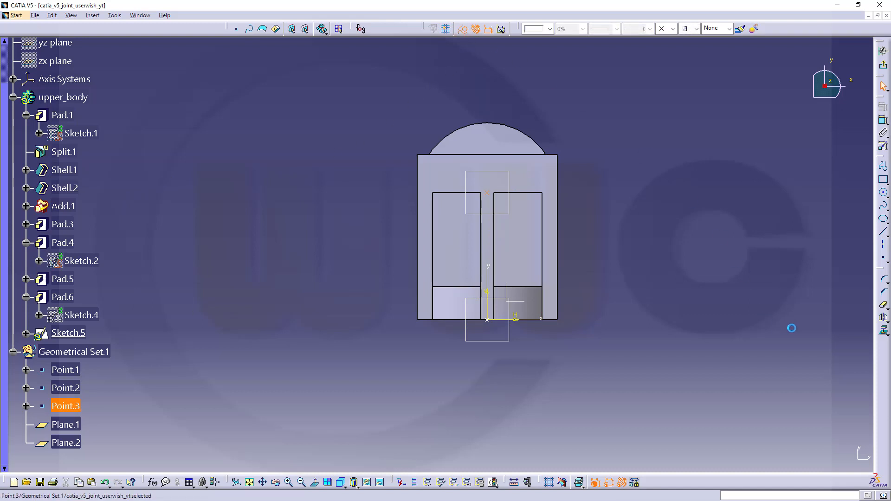
pyautogui.click(884, 332)
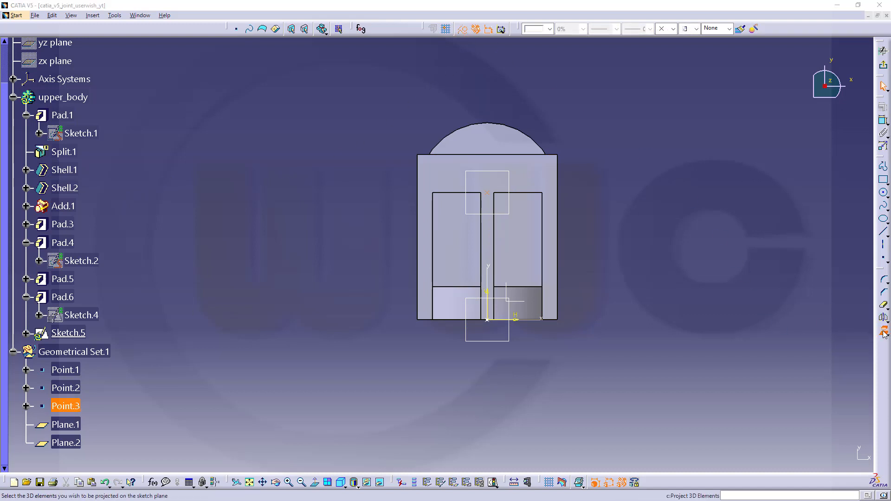
pyautogui.click(807, 456)
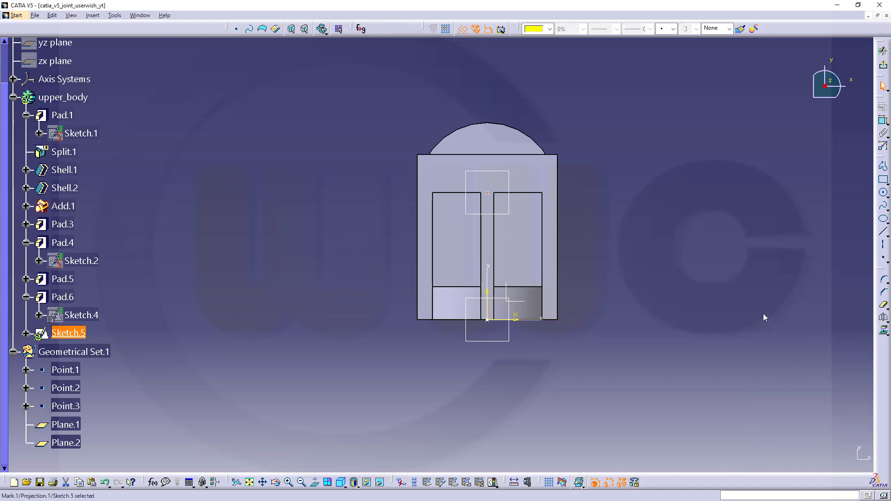
pyautogui.click(209, 320)
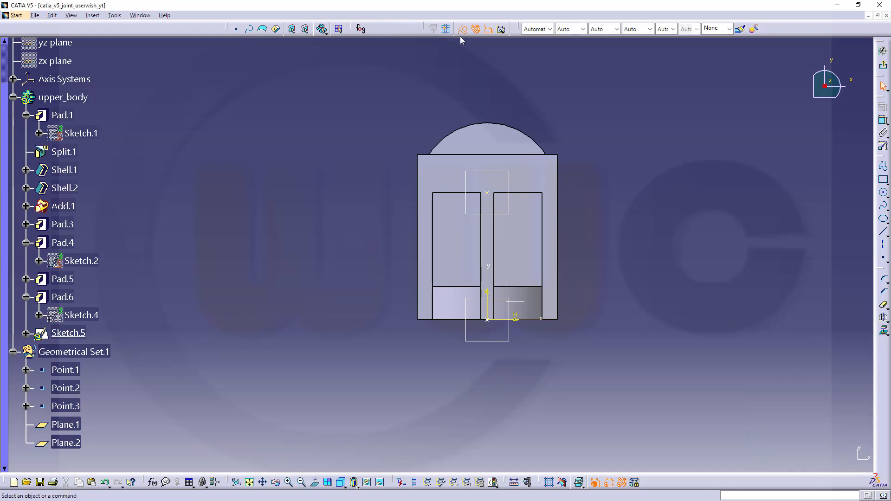
# Step: Draw a circle on the projected point and dimension its diameter to 10 mm
pyautogui.click(883, 192)
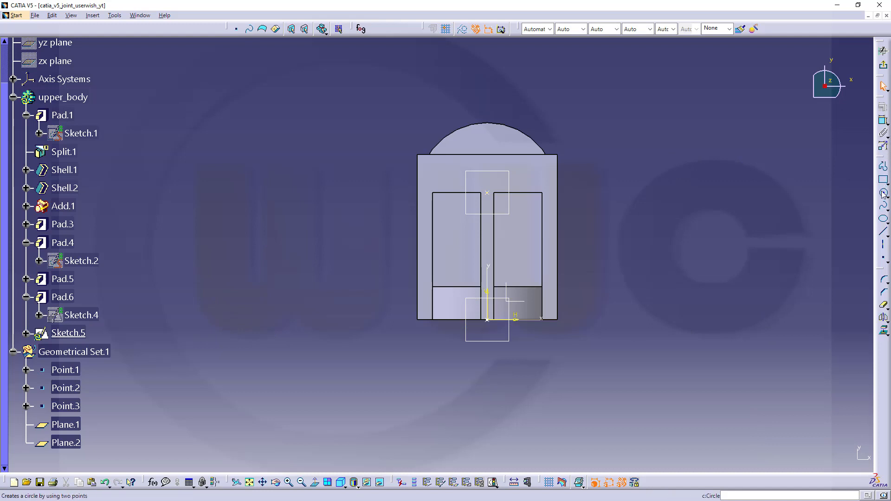
pyautogui.click(486, 192)
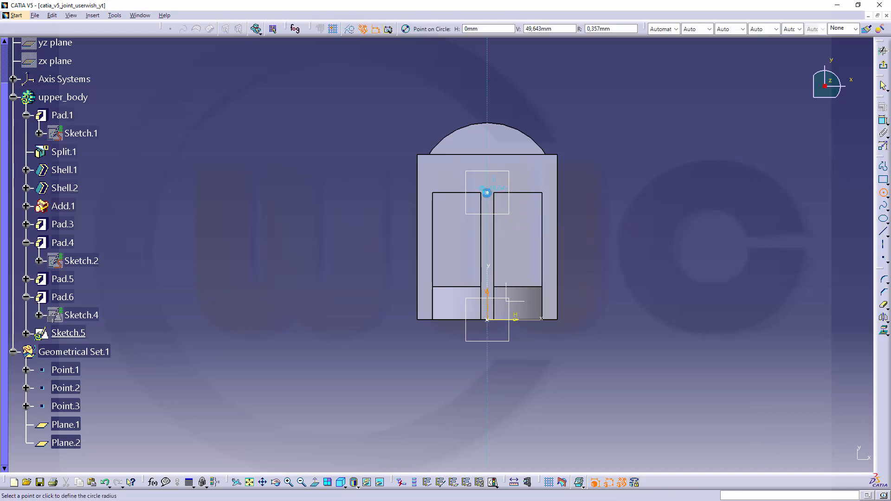
pyautogui.click(572, 189)
pyautogui.click(882, 121)
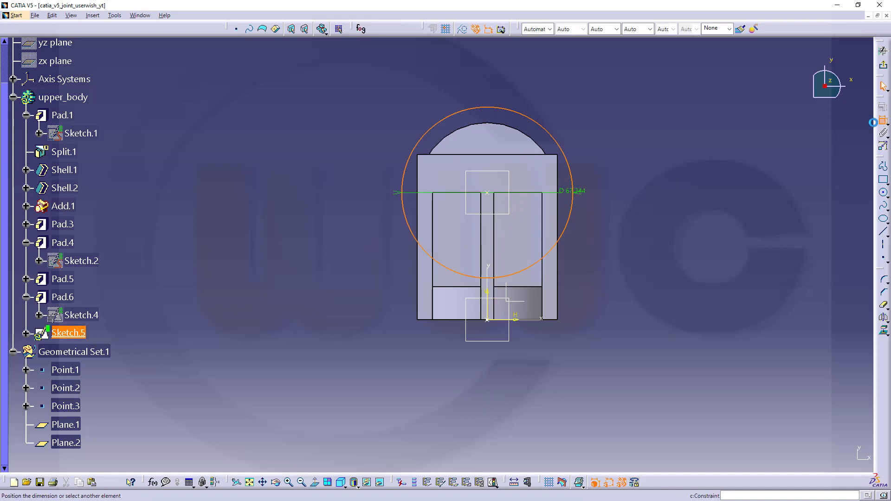
pyautogui.click(623, 193)
pyautogui.doubleClick(630, 194)
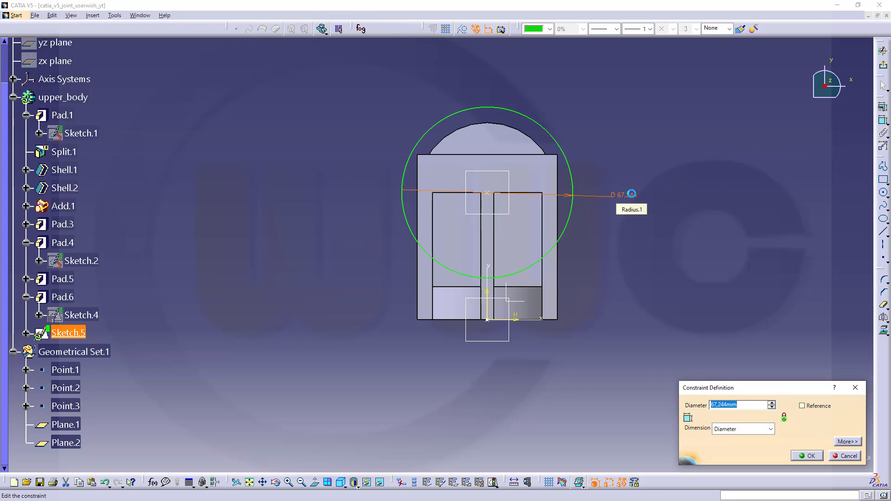
pyautogui.press('Return')
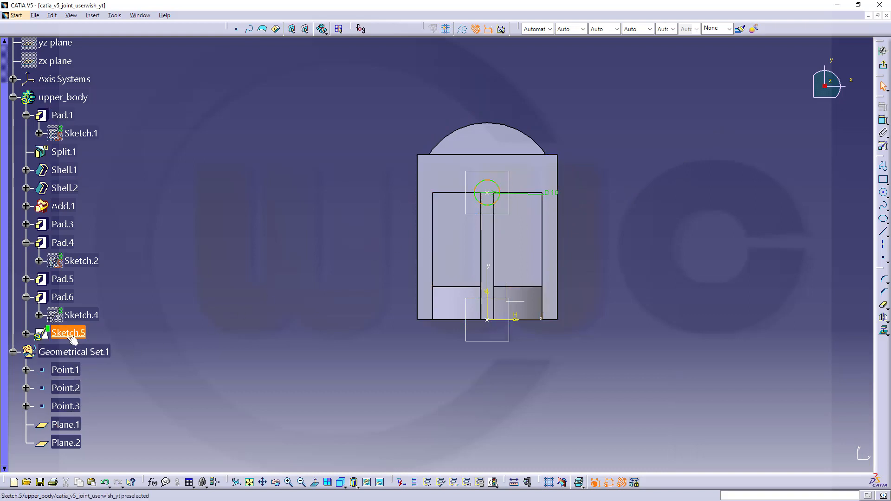
pyautogui.doubleClick(554, 196)
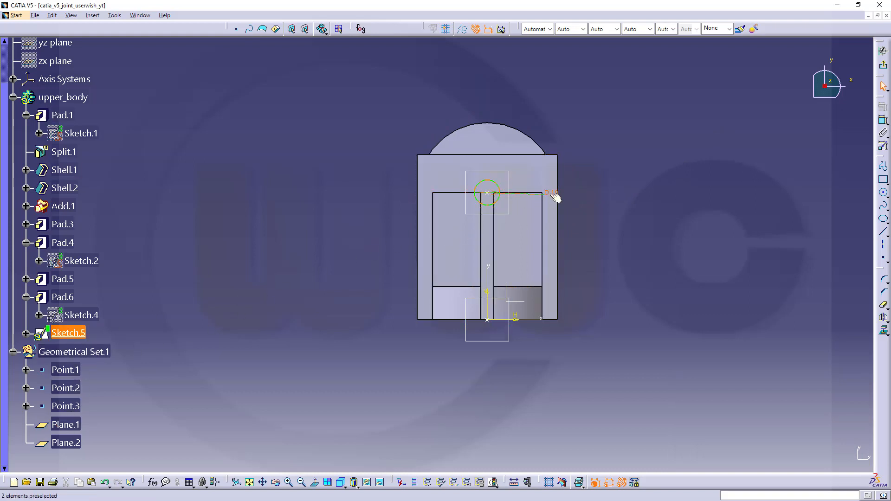
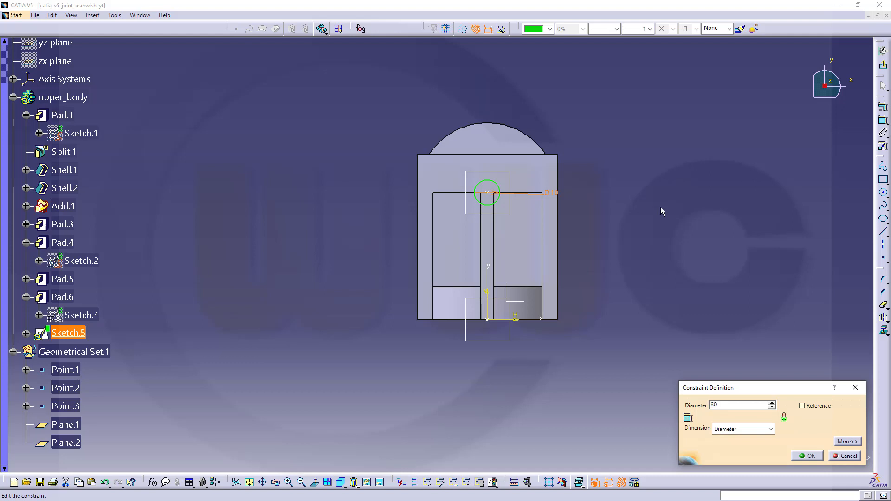
# Step: Confirm the circle's 30 mm diameter and exit Sketch.5 back to Part Design
pyautogui.press('Return')
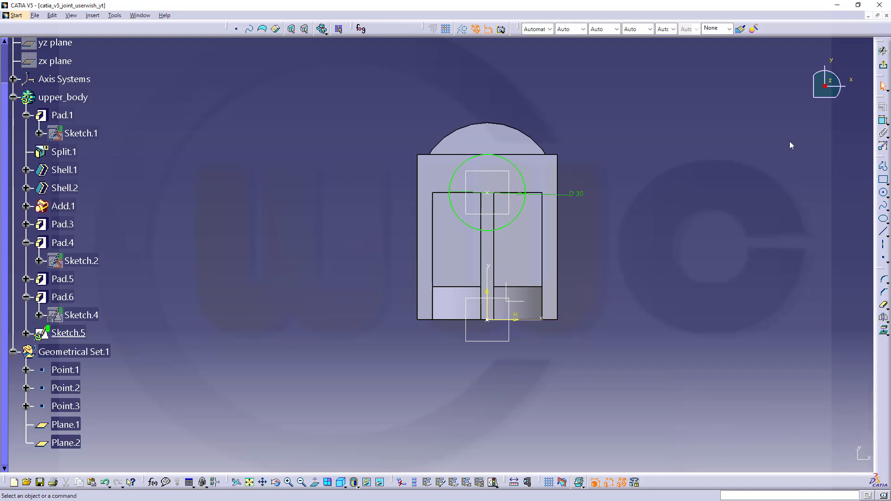
pyautogui.click(883, 65)
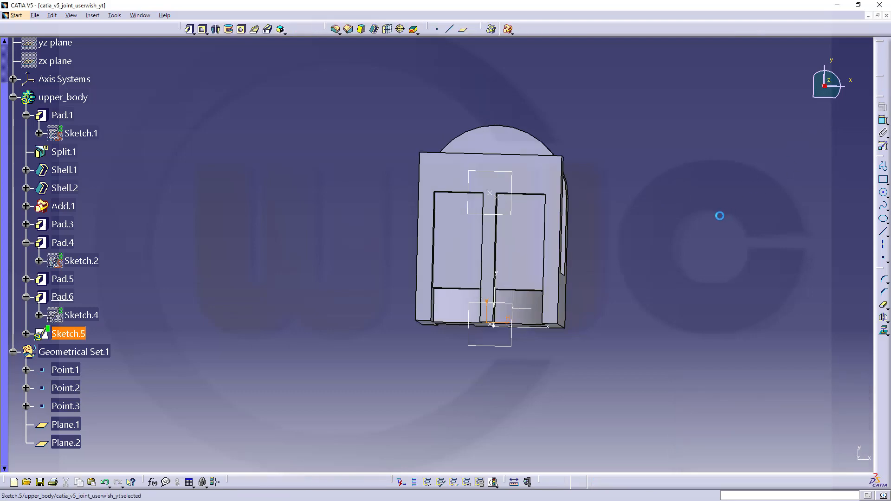
# Step: Pad Sketch.5 20 mm in the reversed, downward direction to create Pad.7
pyautogui.click(189, 29)
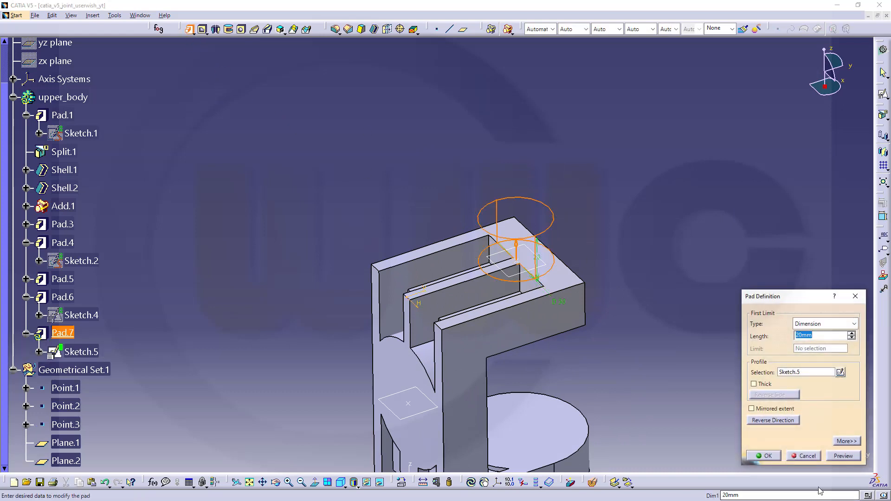
pyautogui.click(759, 421)
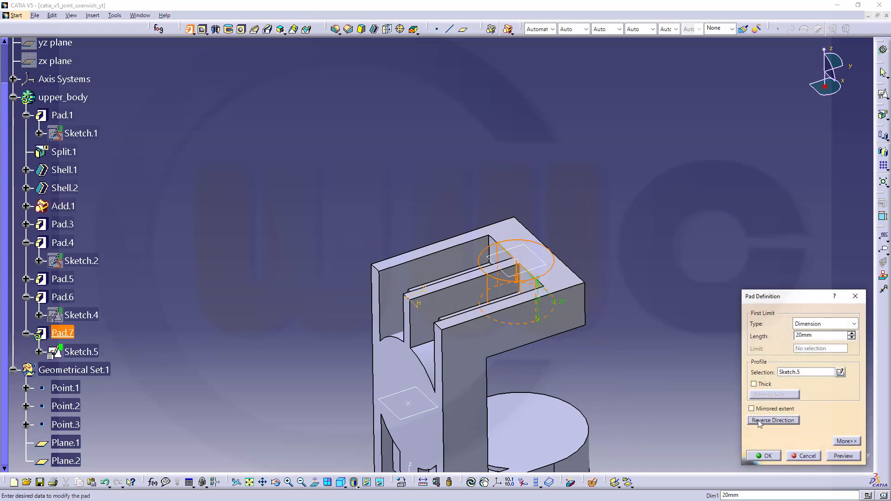
pyautogui.click(766, 455)
pyautogui.moveTo(628, 385); pyautogui.dragTo(368, 232, button='middle')
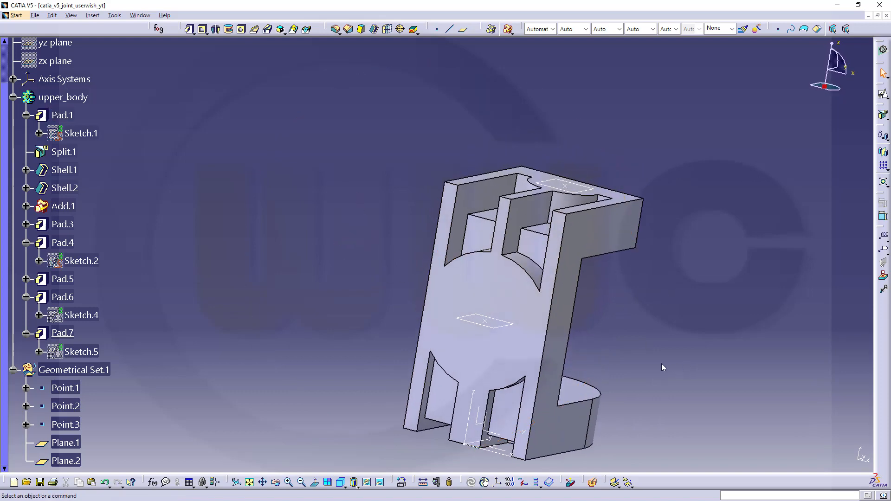
pyautogui.moveTo(661, 363); pyautogui.dragTo(643, 329, button='middle')
pyautogui.moveTo(427, 179); pyautogui.dragTo(522, 238, button='middle')
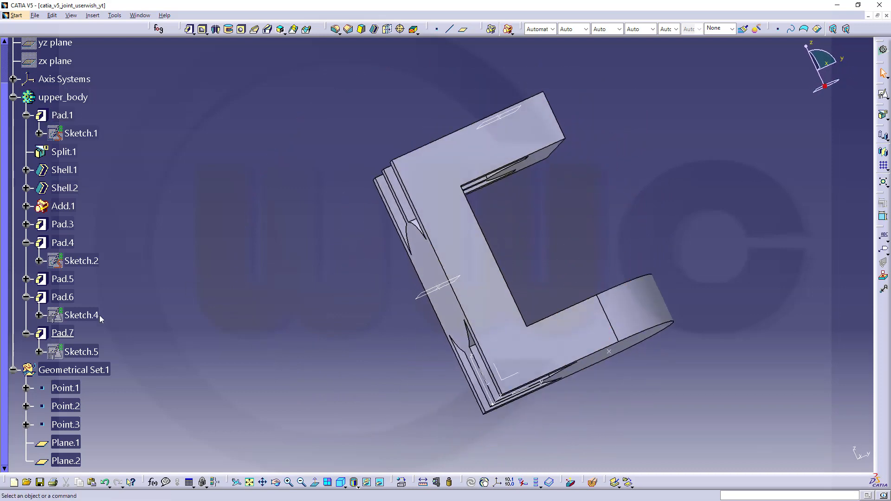
# Step: Cut Hole.1 at Point.1 on the lobe's end face, 45 mm diameter, Up To Next
pyautogui.click(26, 333)
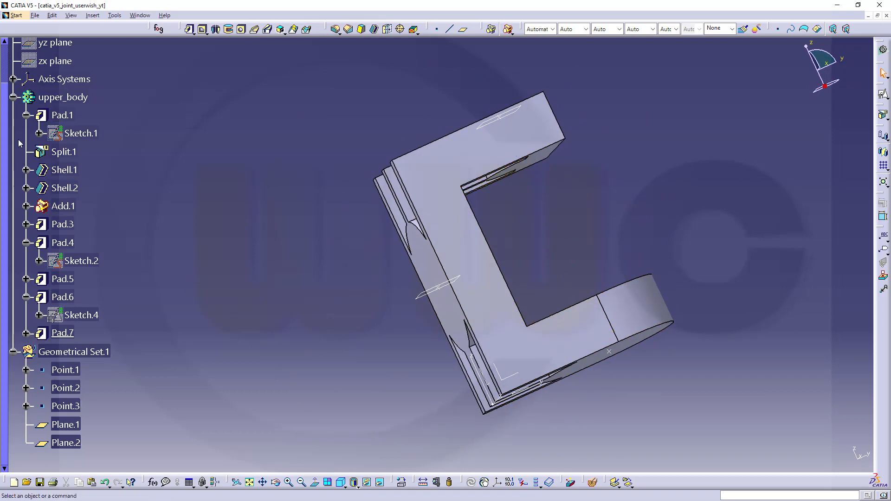
pyautogui.click(26, 116)
pyautogui.moveTo(273, 293)
pyautogui.mouseDown(button='middle')
pyautogui.moveTo(274, 314)
pyautogui.moveTo(658, 312)
pyautogui.moveTo(592, 243)
pyautogui.mouseUp(button='middle')
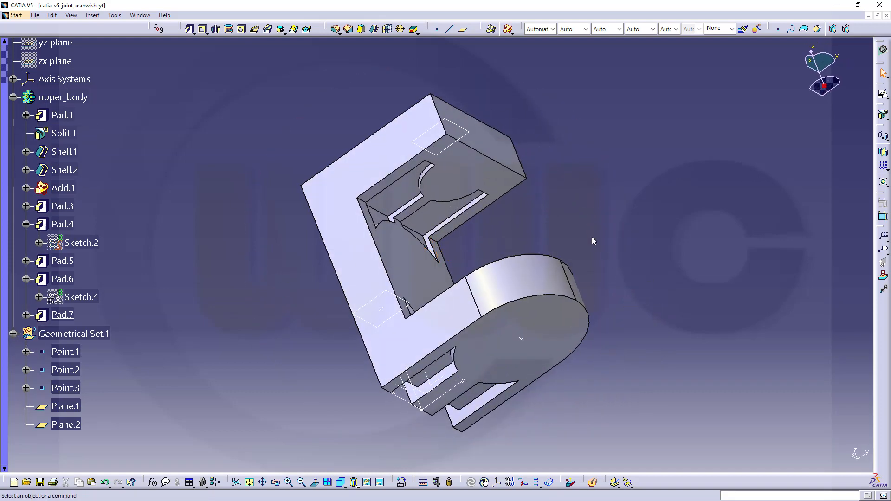
pyautogui.click(522, 341)
pyautogui.click(241, 28)
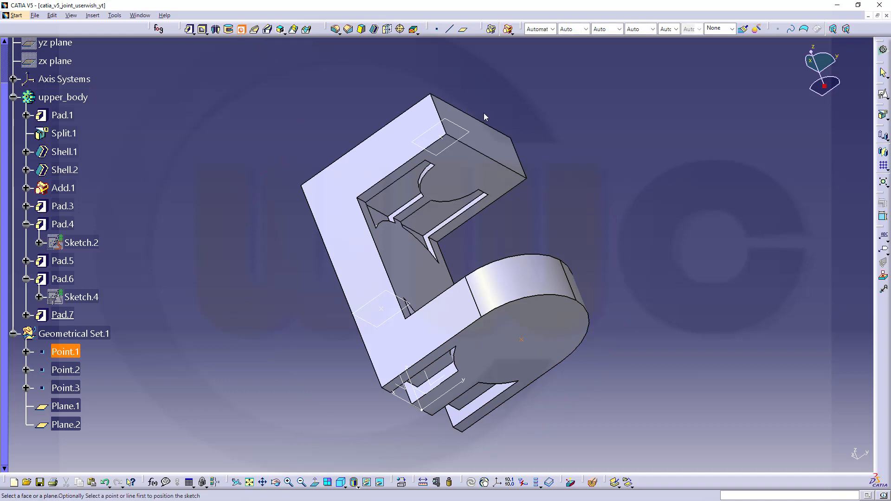
pyautogui.click(568, 331)
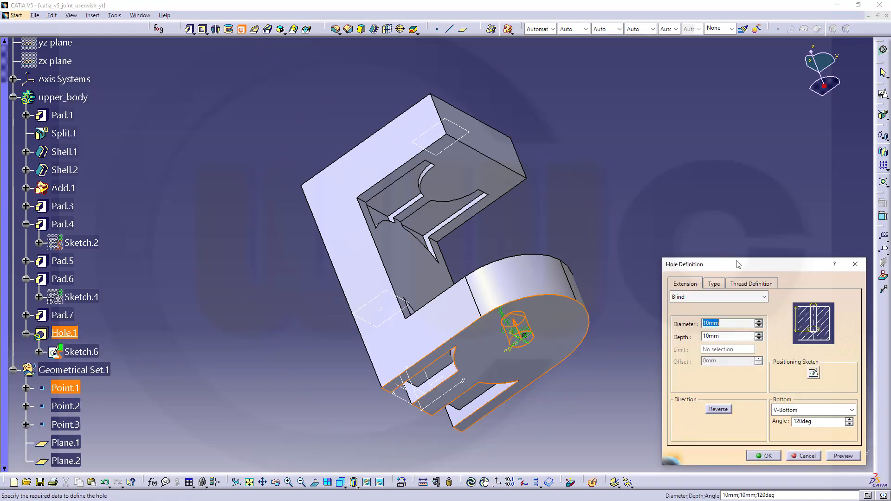
pyautogui.write('45')
pyautogui.click(760, 295)
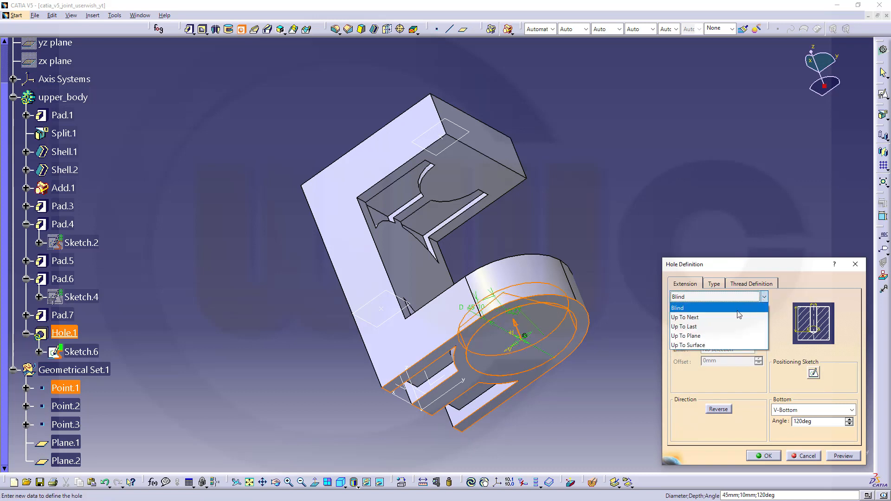
pyautogui.click(686, 306)
pyautogui.click(766, 456)
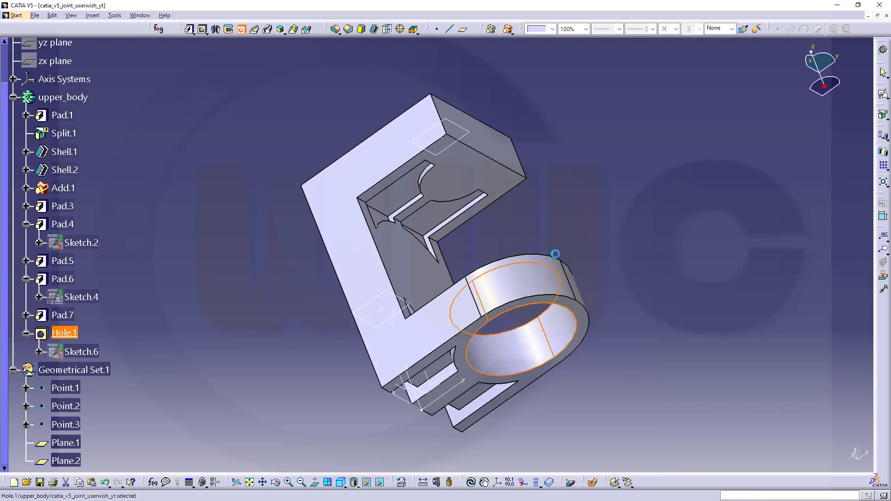
pyautogui.moveTo(259, 181); pyautogui.dragTo(343, 67, button='middle')
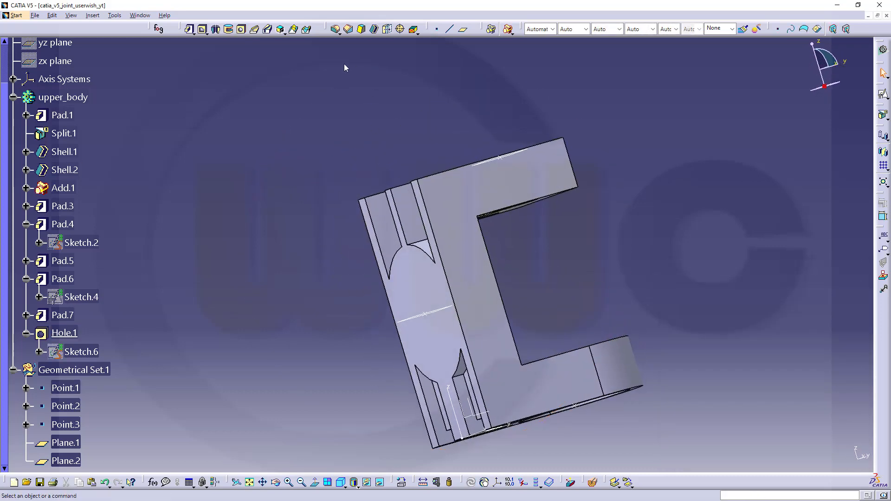
# Step: Cut a 45 mm Up To Next hole at Point.2 through the side face
pyautogui.click(427, 314)
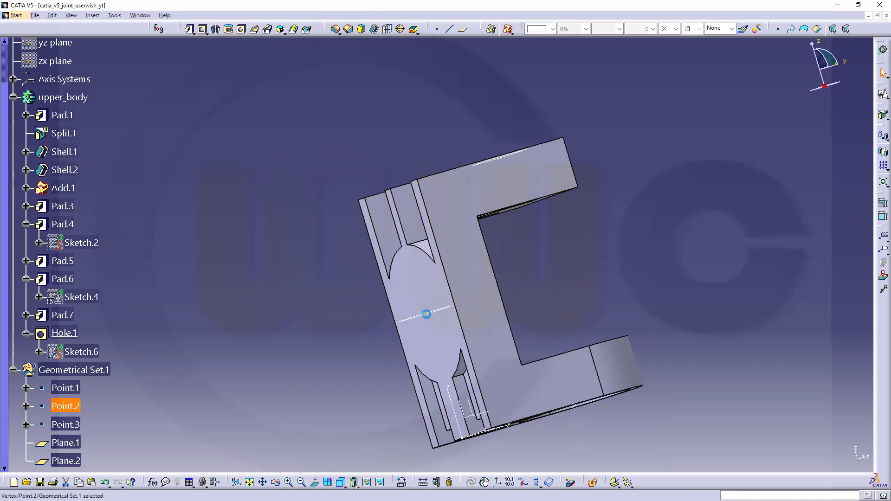
pyautogui.click(240, 29)
pyautogui.click(424, 277)
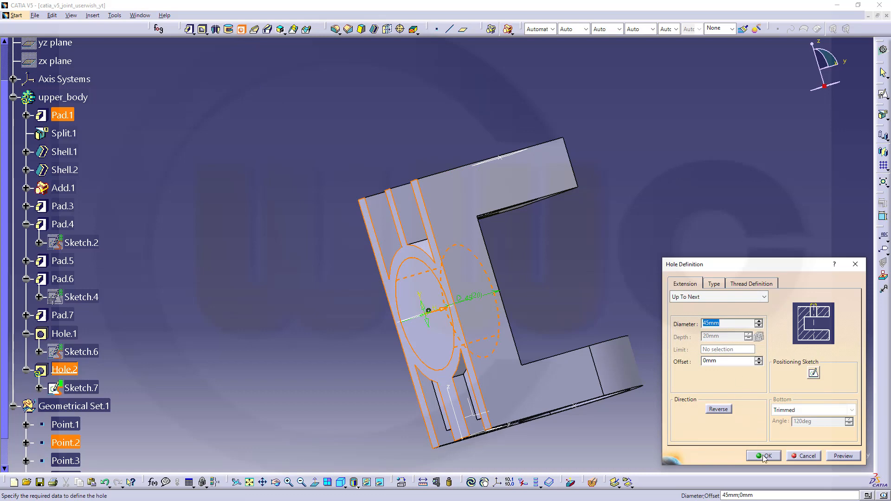
pyautogui.click(763, 456)
pyautogui.moveTo(441, 144); pyautogui.dragTo(426, 223, button='middle')
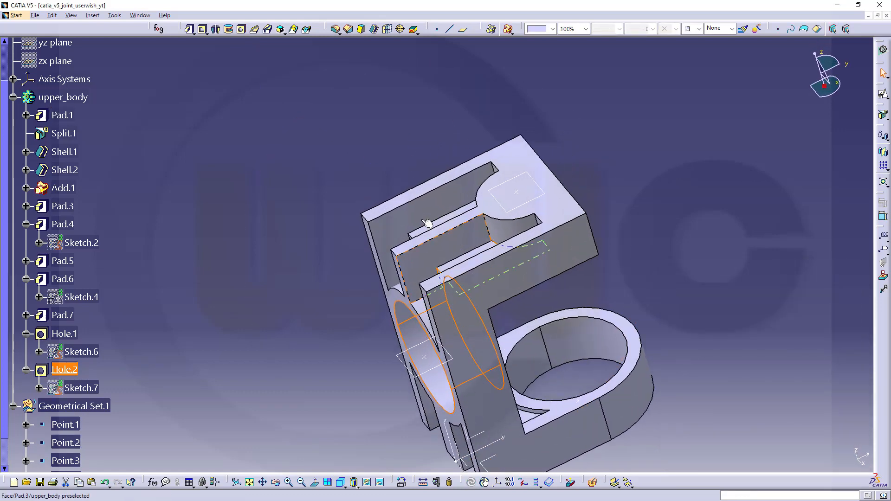
# Step: Cut a 10 mm hole at Point.3 into the top face
pyautogui.click(325, 135)
pyautogui.click(519, 194)
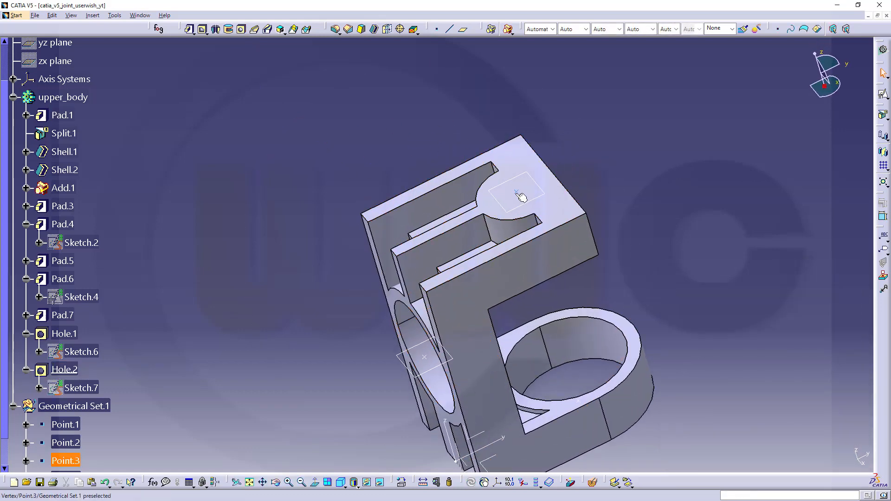
pyautogui.click(242, 31)
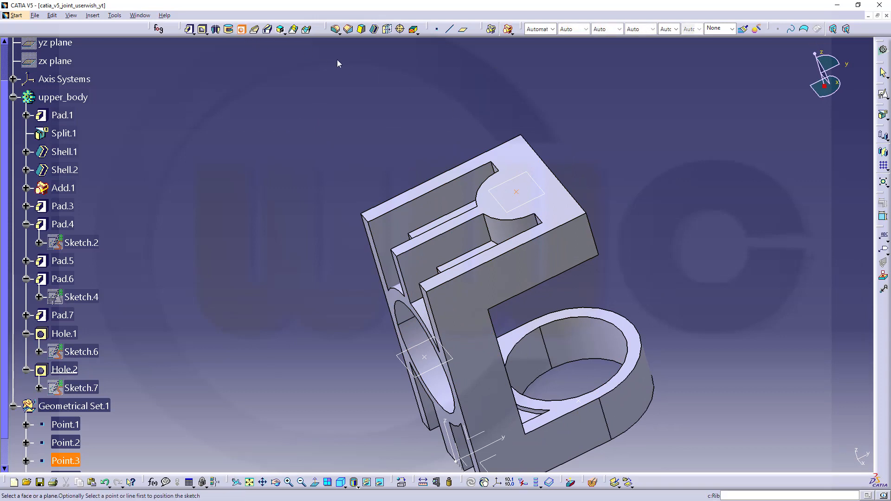
pyautogui.click(518, 156)
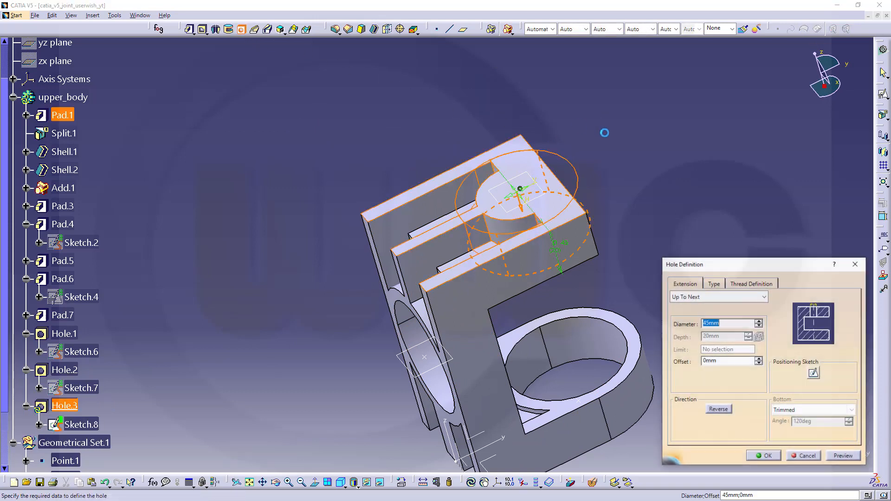
pyautogui.write('1')
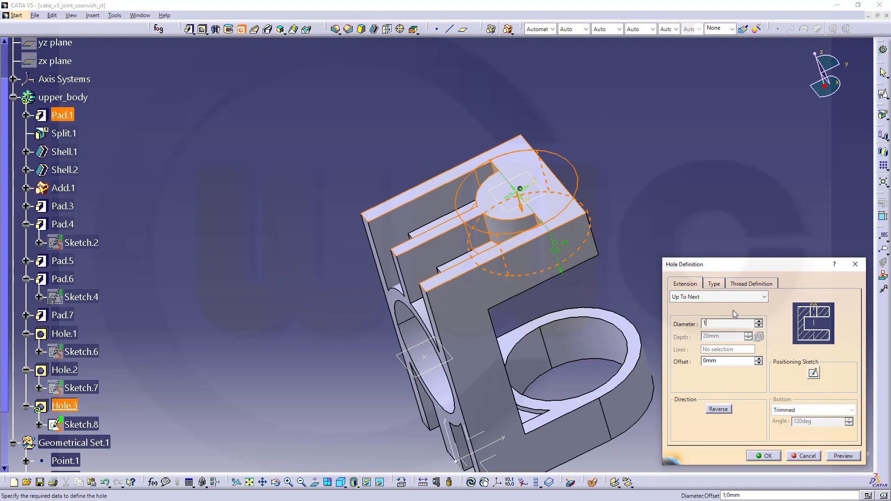
pyautogui.write('0')
pyautogui.press('Return')
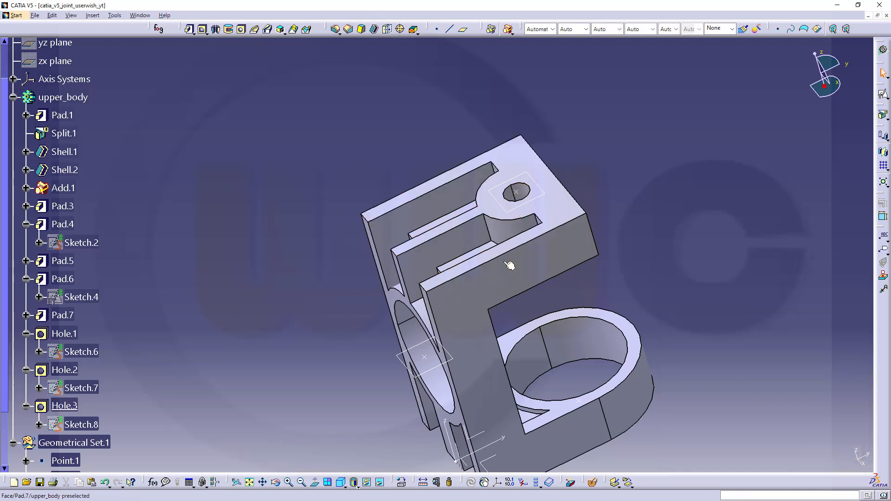
pyautogui.moveTo(509, 265); pyautogui.dragTo(357, 268, button='middle')
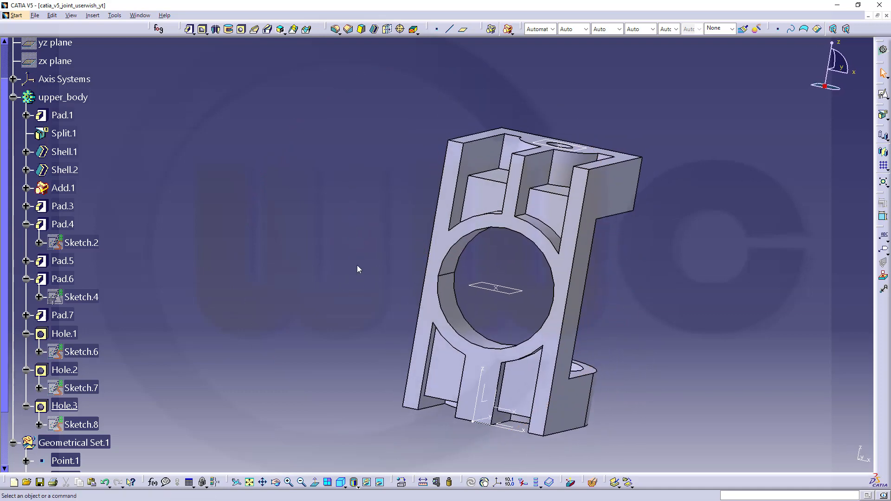
pyautogui.moveTo(339, 319); pyautogui.dragTo(271, 281, button='middle')
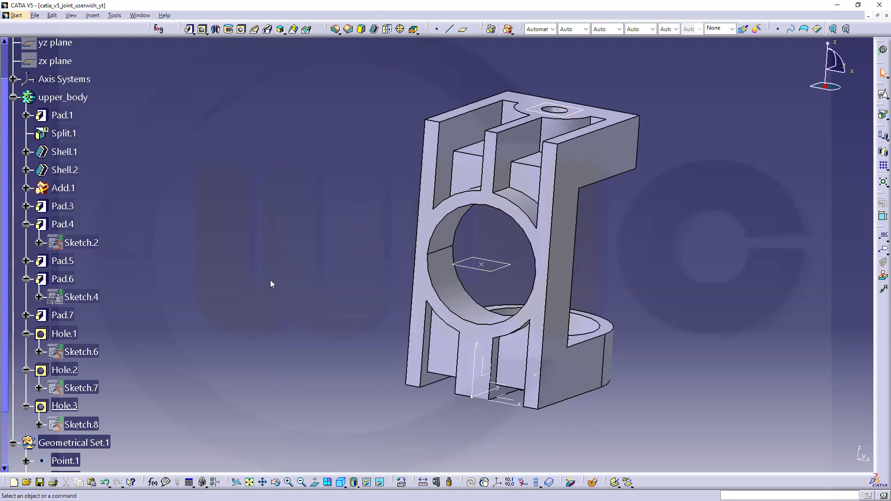
pyautogui.scroll(2, 166, 324)
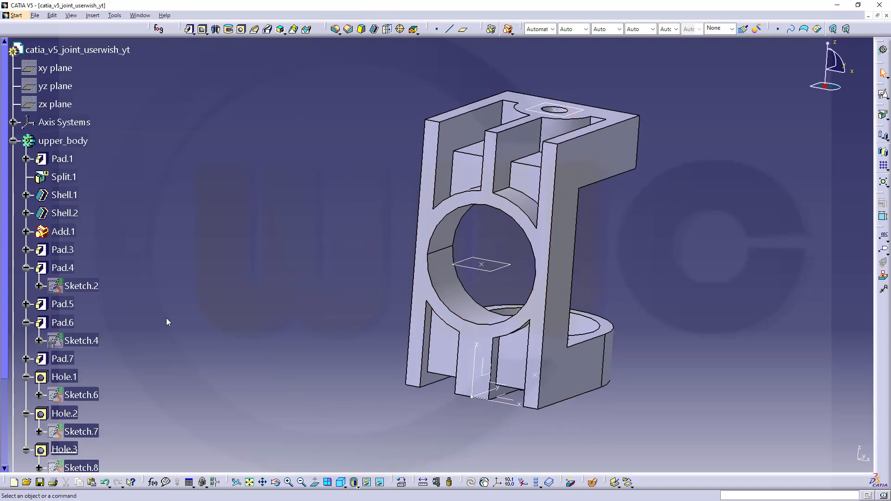
pyautogui.scroll(-7, 201, 186)
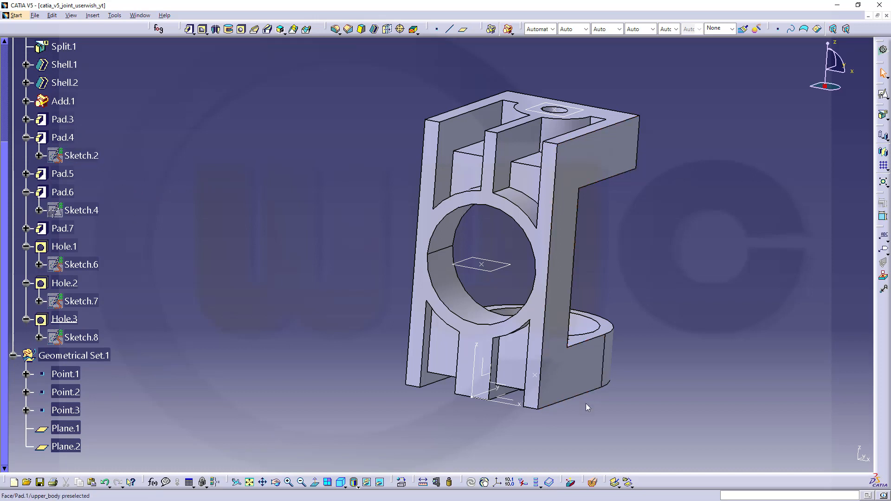
# Step: Make the hidden Sketch.2 visible again in the main view
pyautogui.click(379, 482)
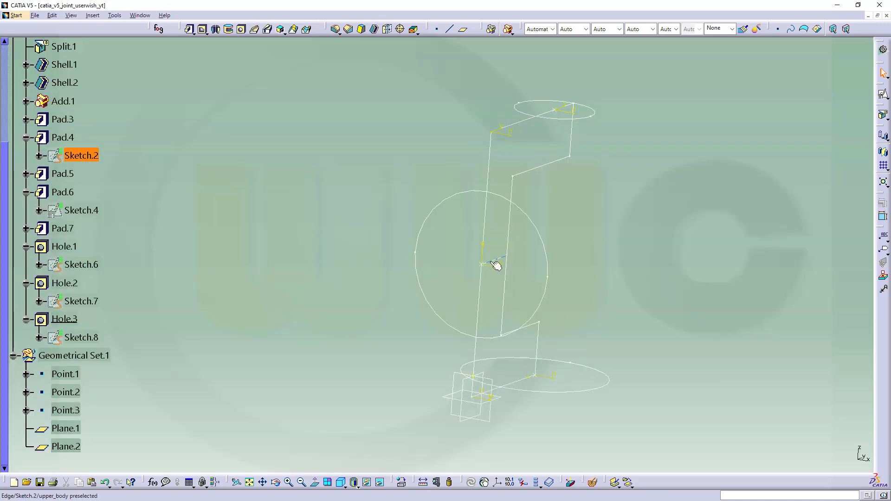
pyautogui.click(366, 482)
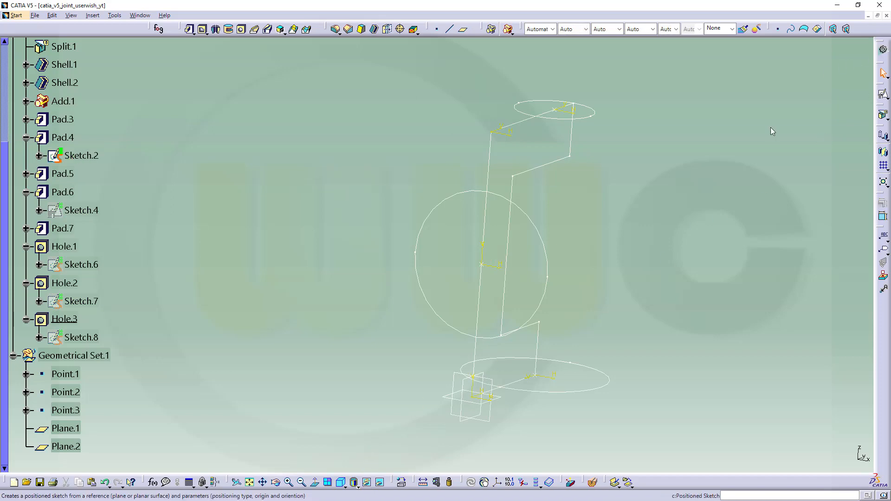
pyautogui.click(380, 485)
# Step: Pocket Sketch.2 with mirrored extent at depth 1 to slit the lower clamp section
pyautogui.moveTo(311, 230); pyautogui.dragTo(356, 193, button='middle')
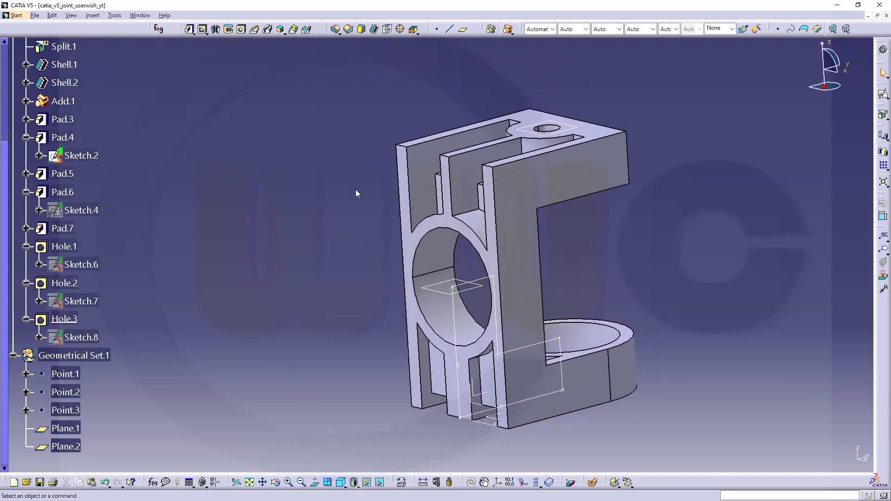
pyautogui.click(202, 30)
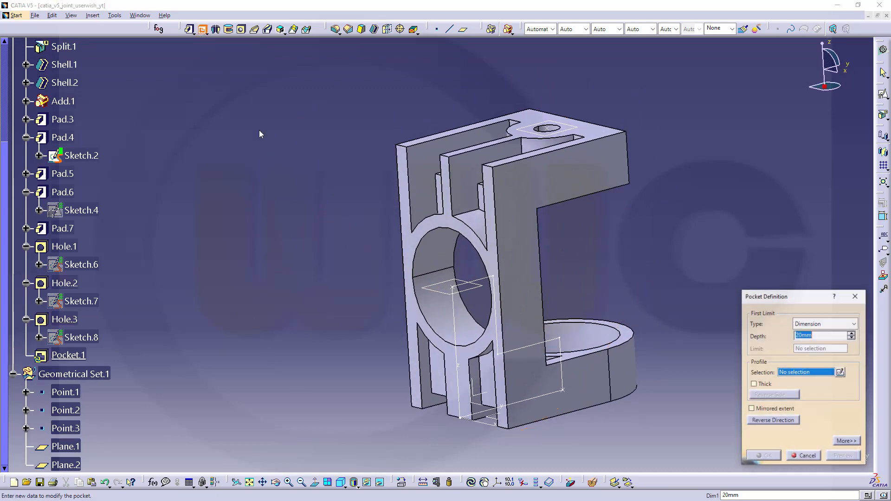
pyautogui.click(456, 317)
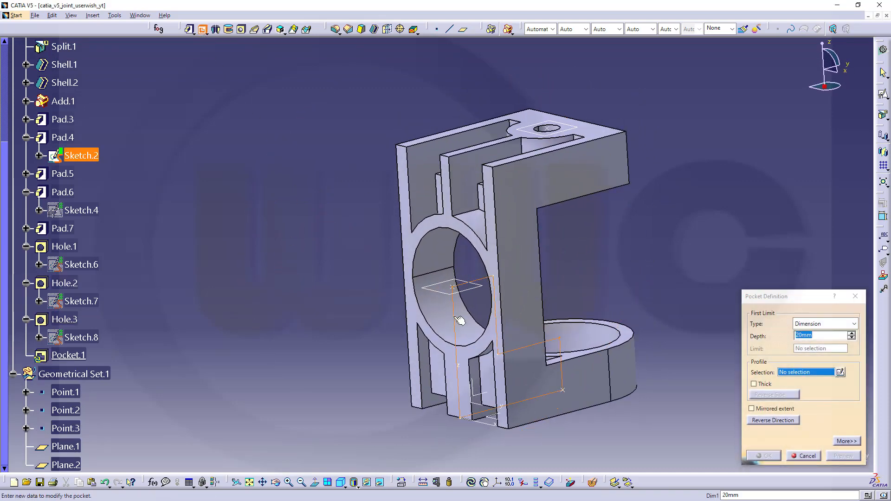
pyautogui.click(751, 408)
pyautogui.doubleClick(818, 335)
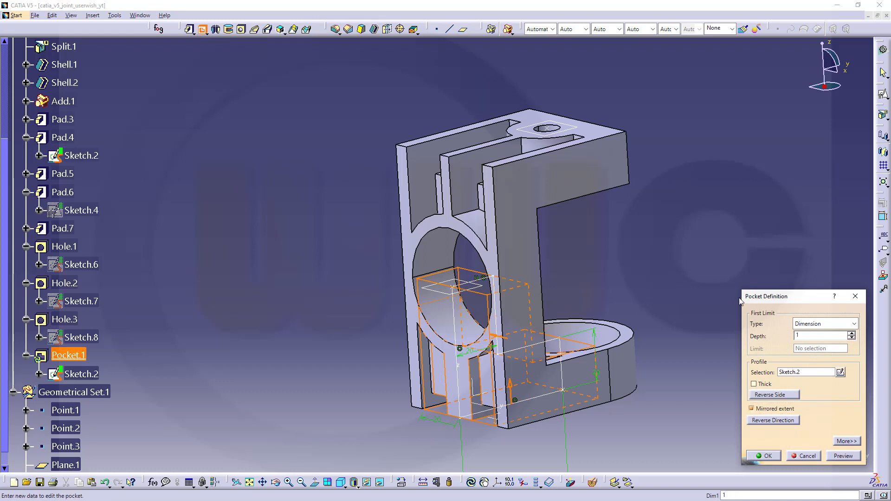
pyautogui.write('1')
pyautogui.press('Return')
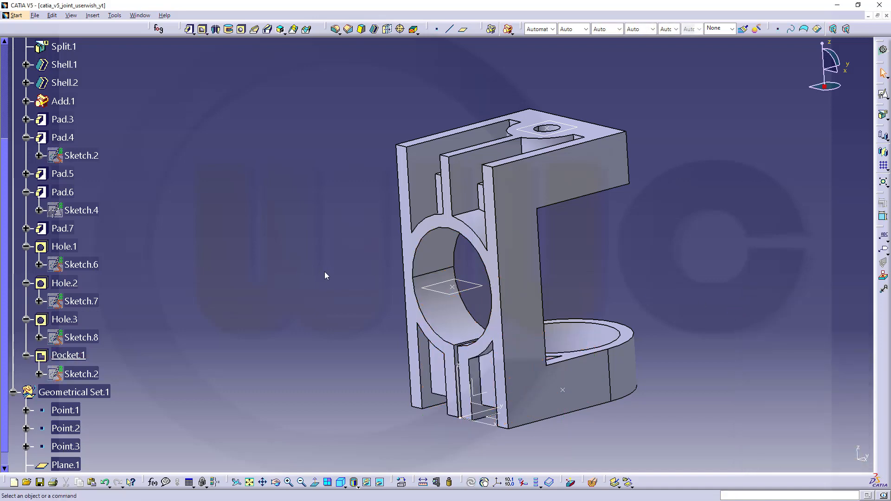
pyautogui.moveTo(325, 275); pyautogui.dragTo(664, 280, button='middle')
pyautogui.moveTo(286, 163); pyautogui.dragTo(283, 200, button='middle')
pyautogui.moveTo(841, 198); pyautogui.dragTo(720, 270, button='middle')
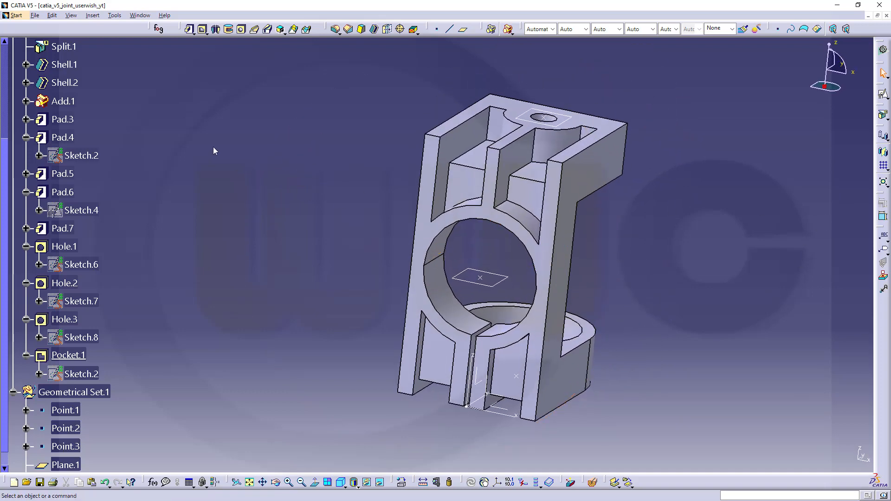
# Step: Round the two upper inner rib edges with a 10 mm edge fillet
pyautogui.click(336, 29)
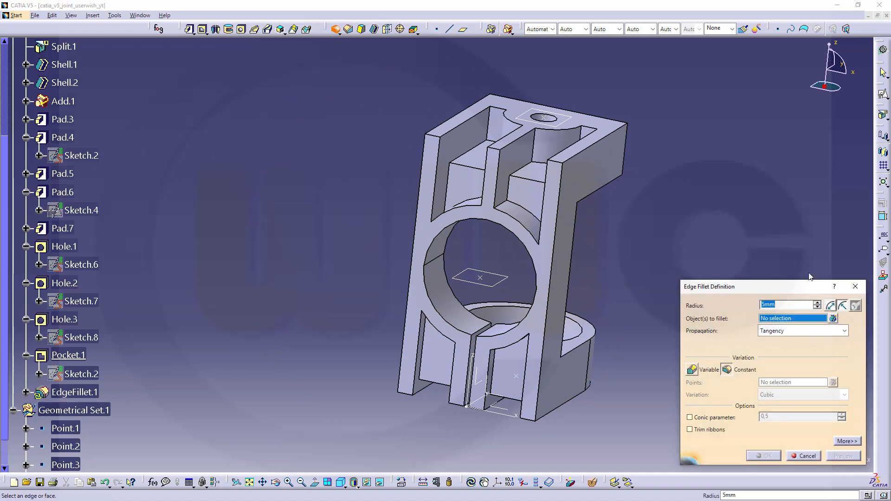
pyautogui.click(487, 171)
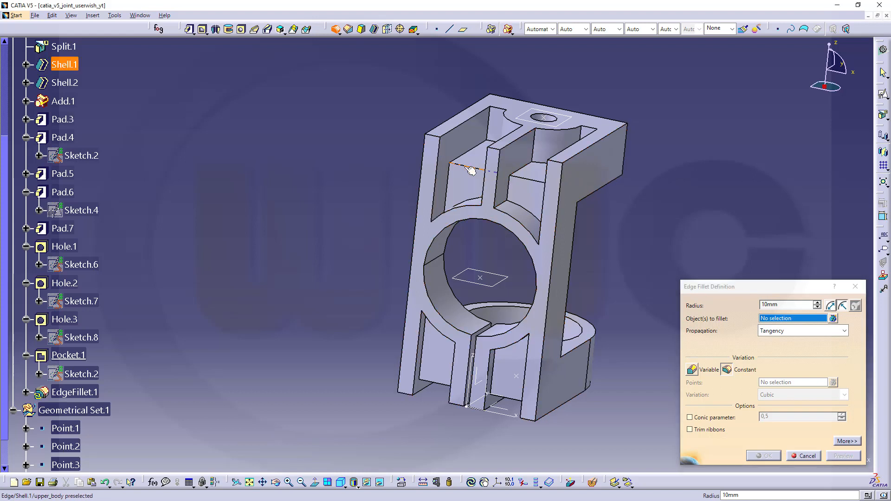
pyautogui.click(540, 183)
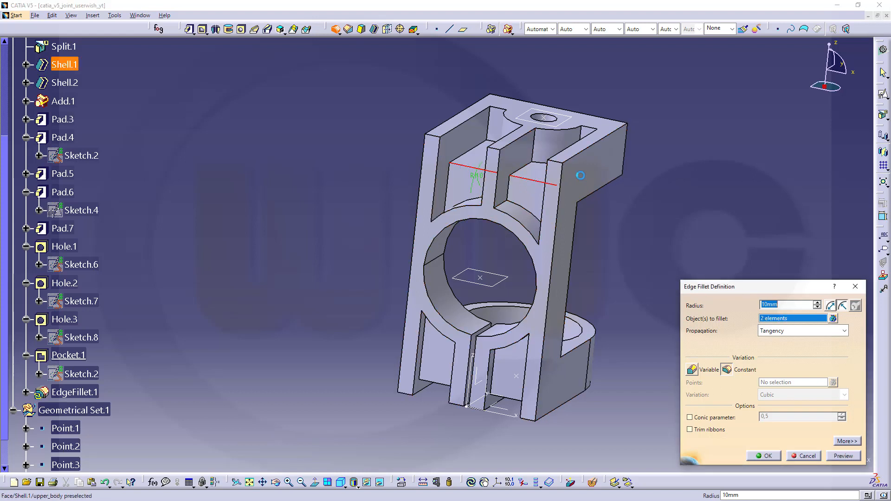
pyautogui.click(763, 456)
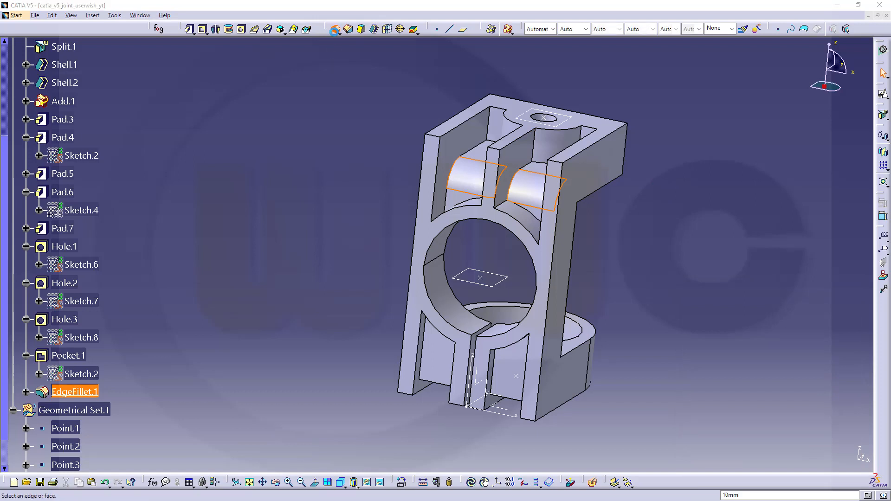
# Step: Round the two lower leg edges with a 15 mm edge fillet
pyautogui.click(335, 29)
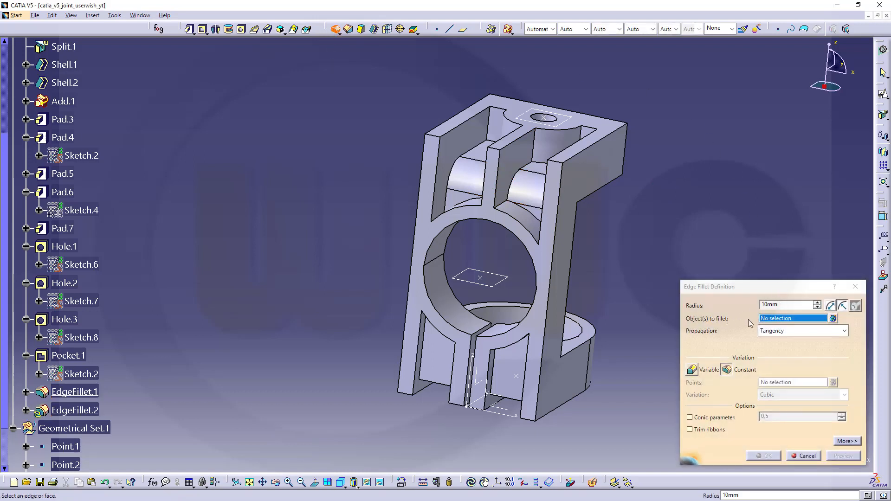
pyautogui.click(691, 299)
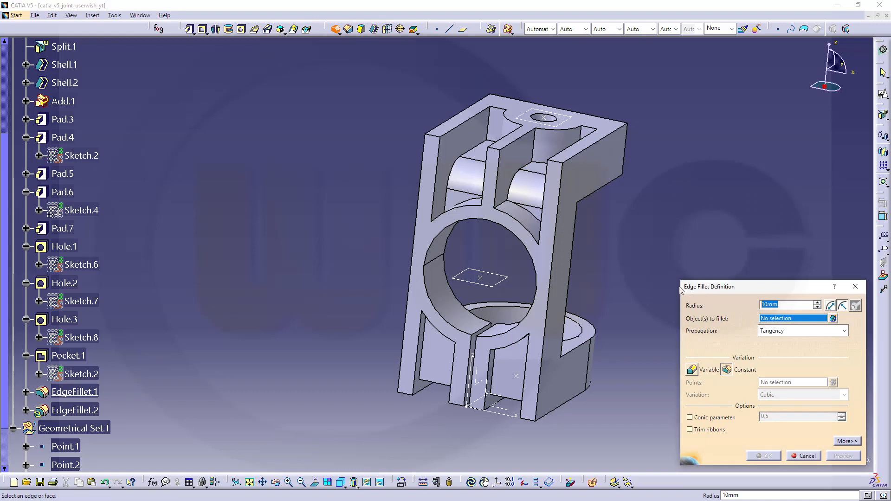
pyautogui.click(441, 383)
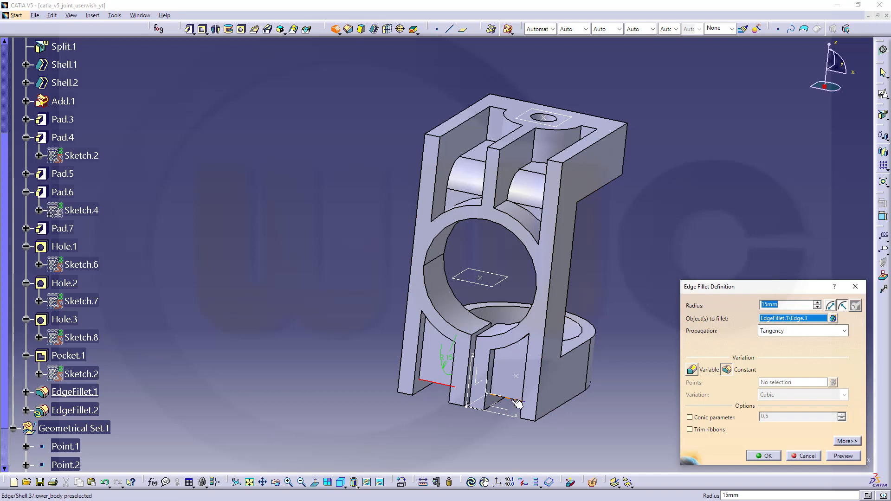
pyautogui.click(519, 401)
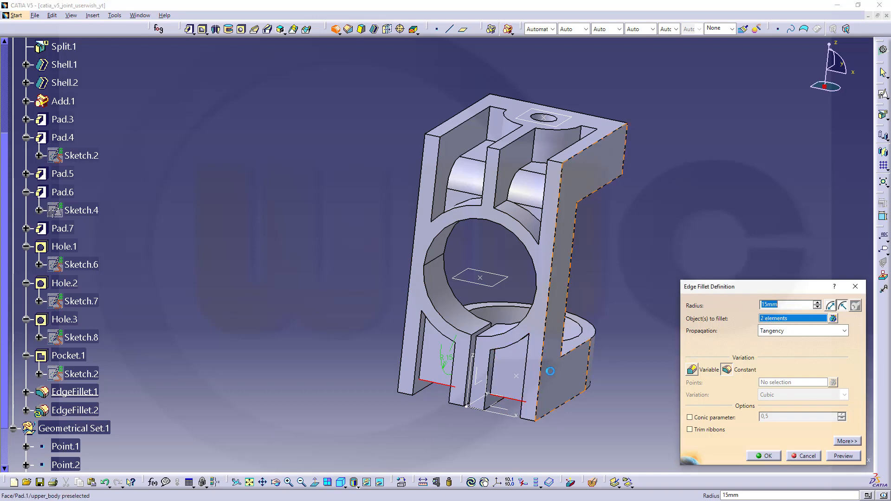
pyautogui.click(766, 456)
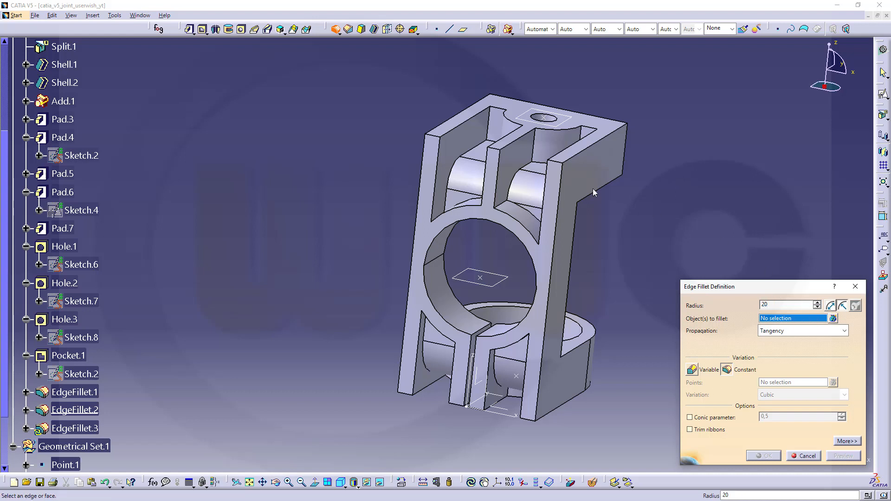
# Step: Pick seven top and bottom leg edges and round them with a 20 mm fillet
pyautogui.click(433, 136)
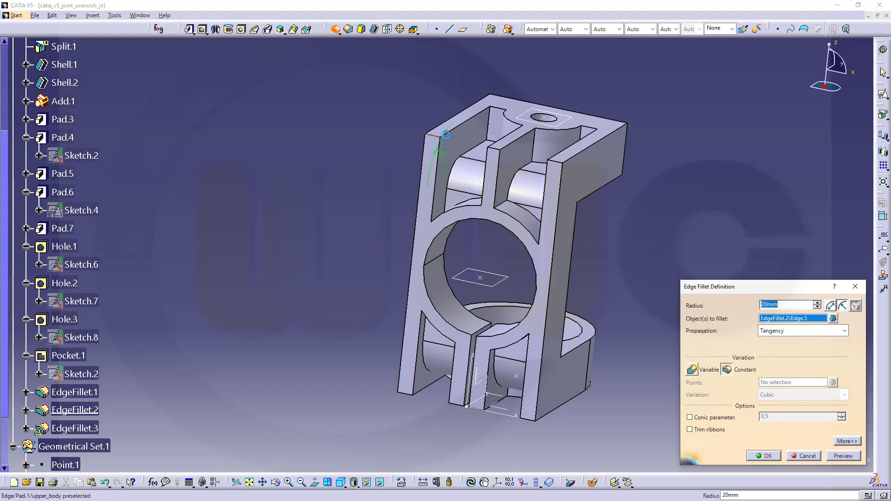
pyautogui.click(496, 149)
pyautogui.click(557, 162)
pyautogui.click(407, 393)
pyautogui.click(464, 406)
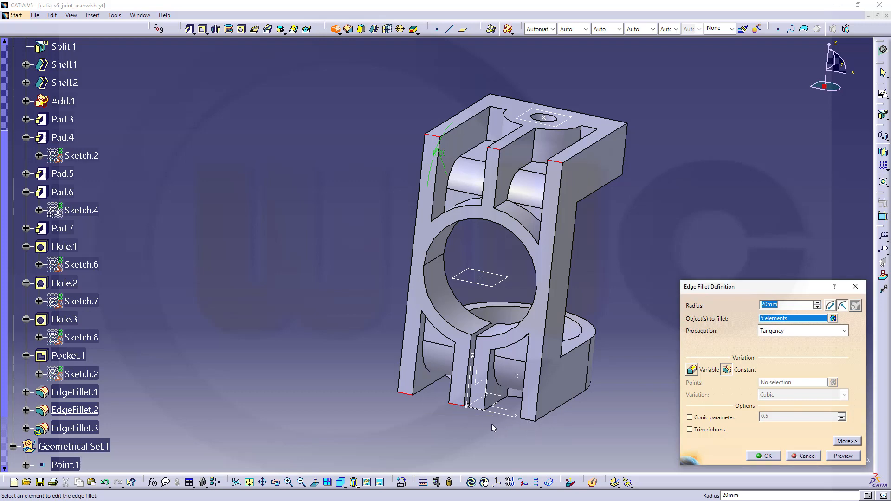
pyautogui.moveTo(495, 437); pyautogui.dragTo(414, 65, button='middle')
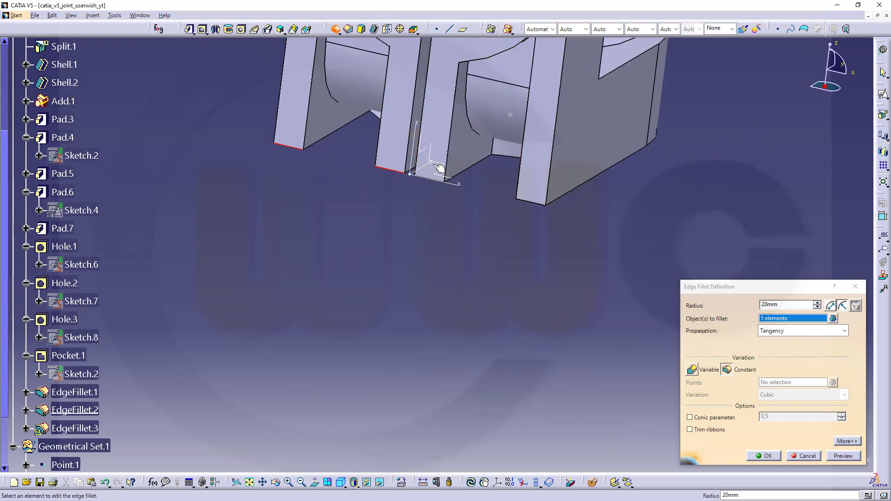
pyautogui.moveTo(436, 250); pyautogui.dragTo(408, 130, button='middle')
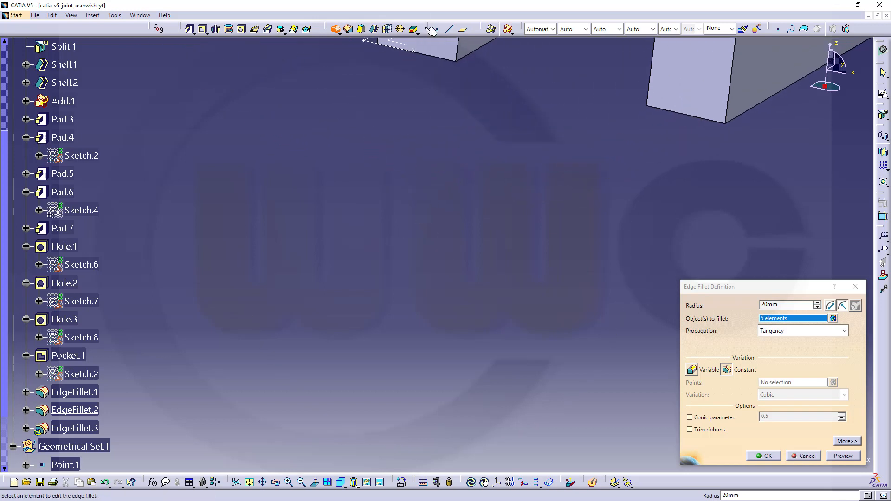
pyautogui.click(440, 60)
pyautogui.click(666, 110)
pyautogui.moveTo(538, 99); pyautogui.dragTo(636, 310, button='middle')
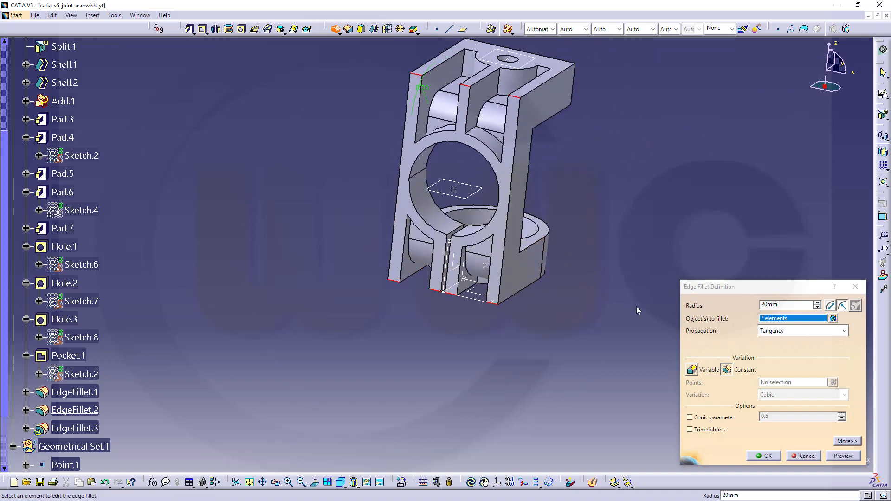
pyautogui.click(764, 456)
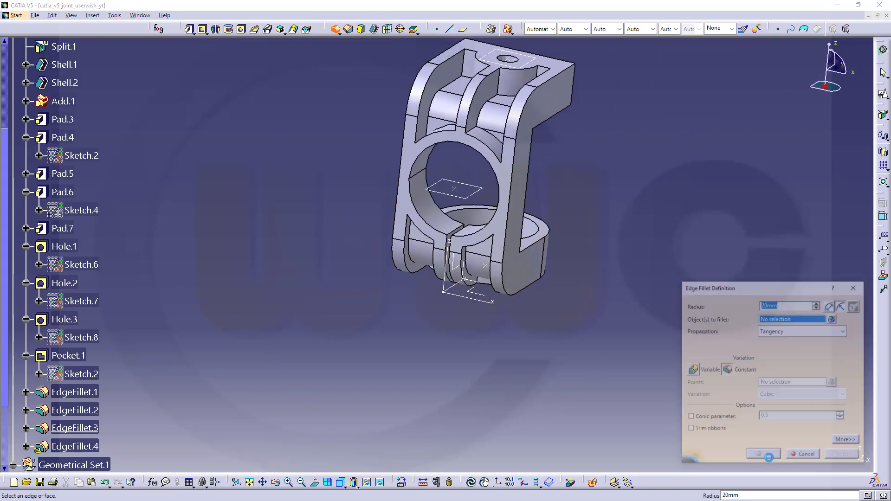
pyautogui.click(805, 456)
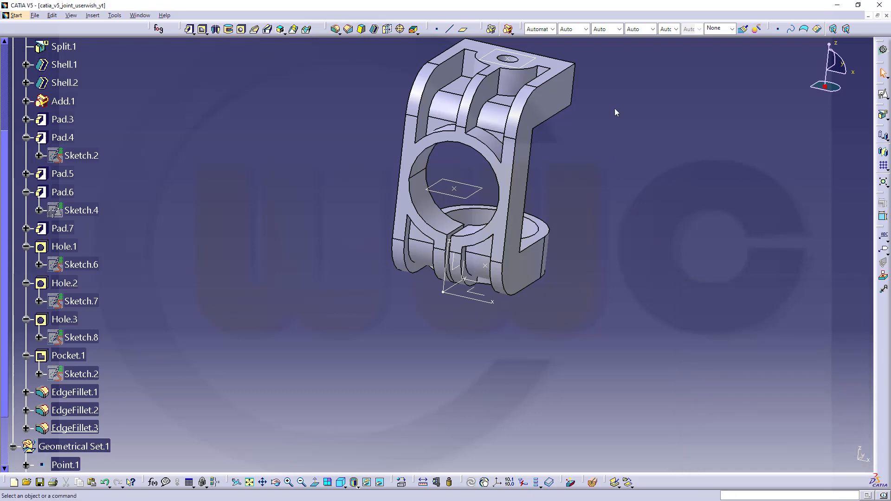
# Step: Set up a Length1/Length2 chamfer with lengths 15 mm and 10 mm
pyautogui.moveTo(614, 108); pyautogui.dragTo(478, 260, button='middle')
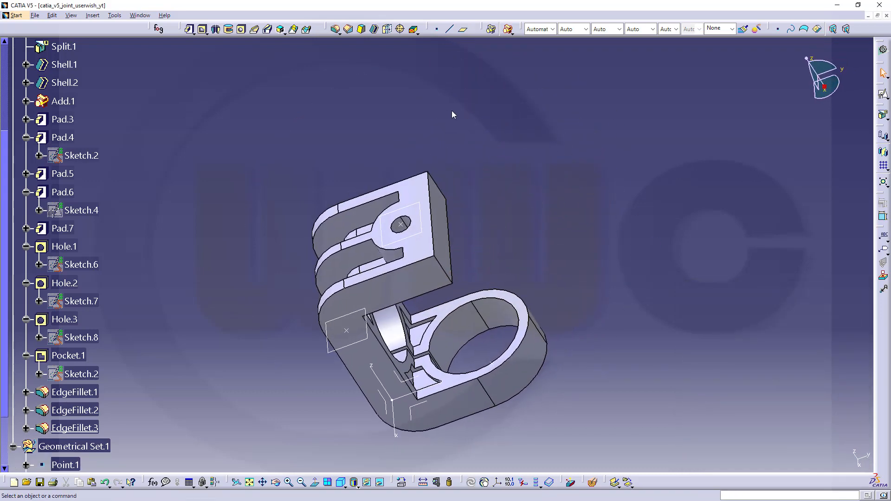
pyautogui.click(348, 29)
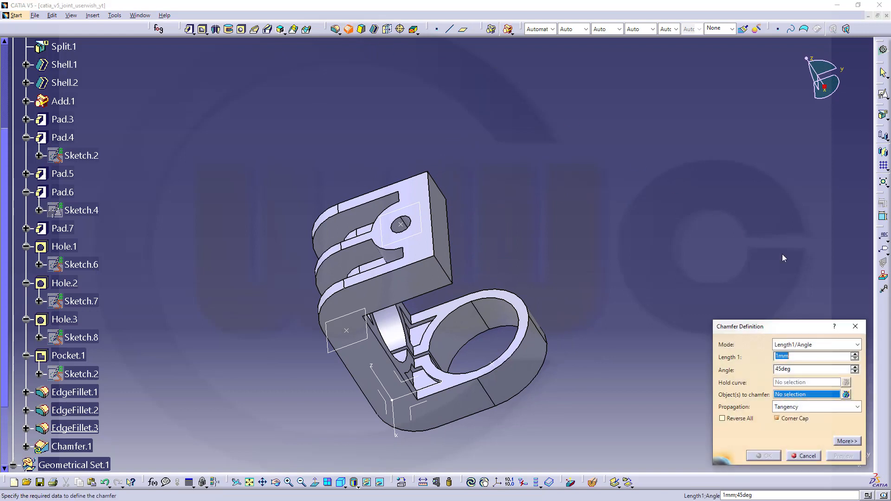
pyautogui.click(857, 345)
pyautogui.click(815, 365)
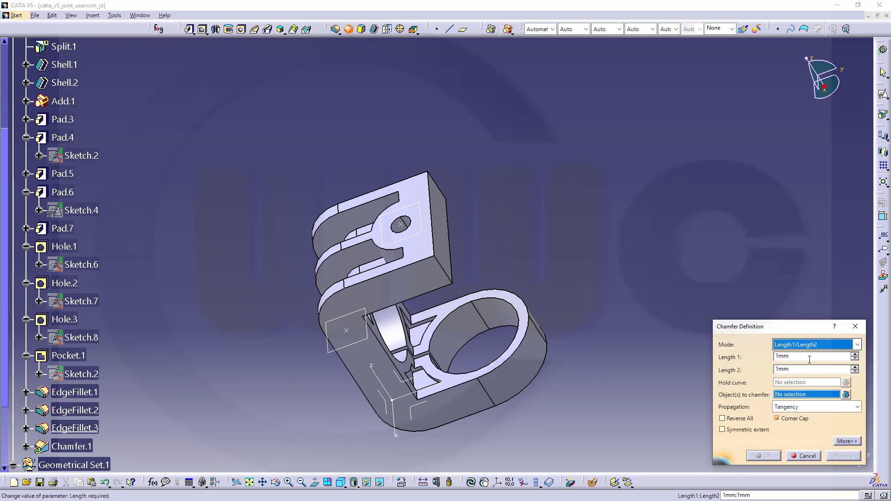
pyautogui.moveTo(804, 358); pyautogui.dragTo(598, 329)
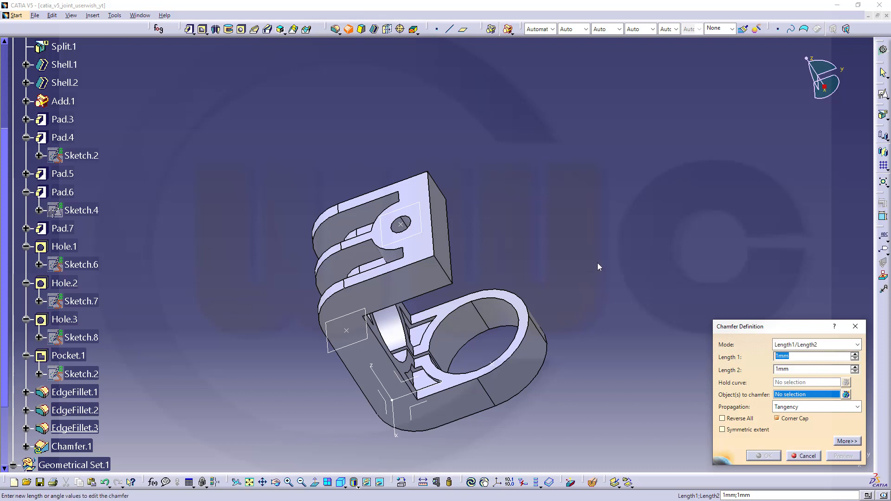
pyautogui.write('15')
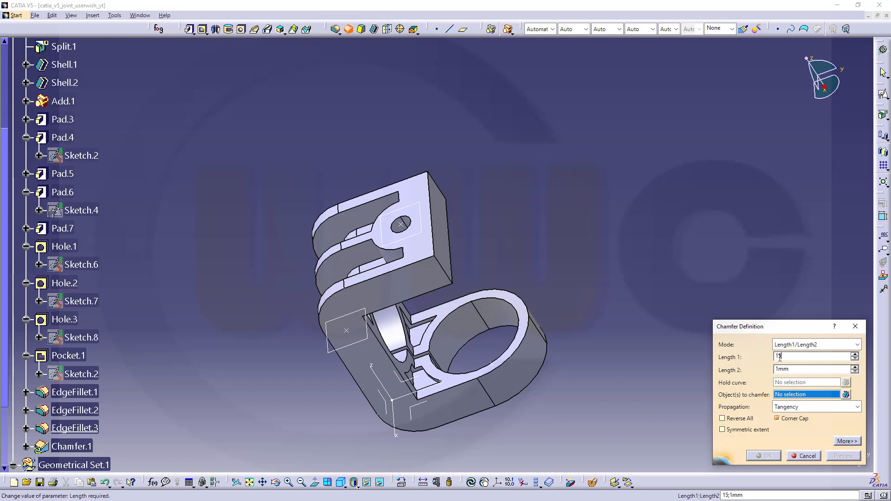
pyautogui.moveTo(797, 371); pyautogui.dragTo(689, 365)
pyautogui.write('10')
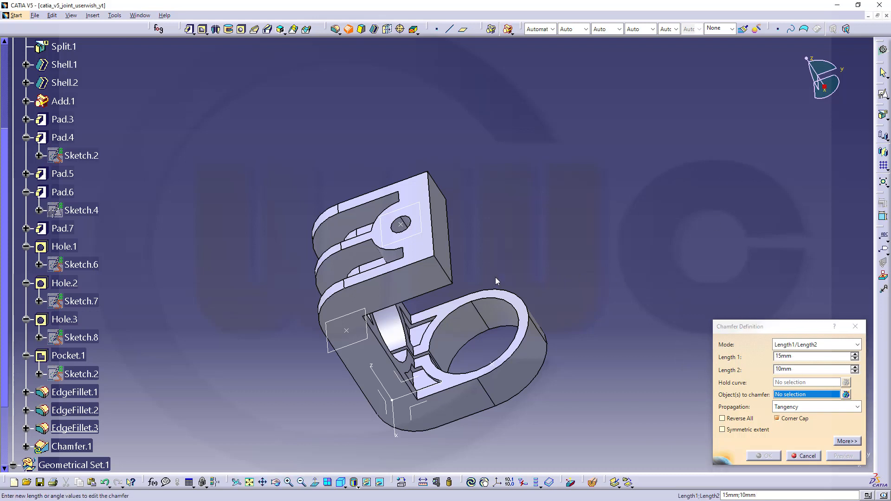
# Step: Select the top block's two outer corner edges for the chamfer
pyautogui.click(449, 274)
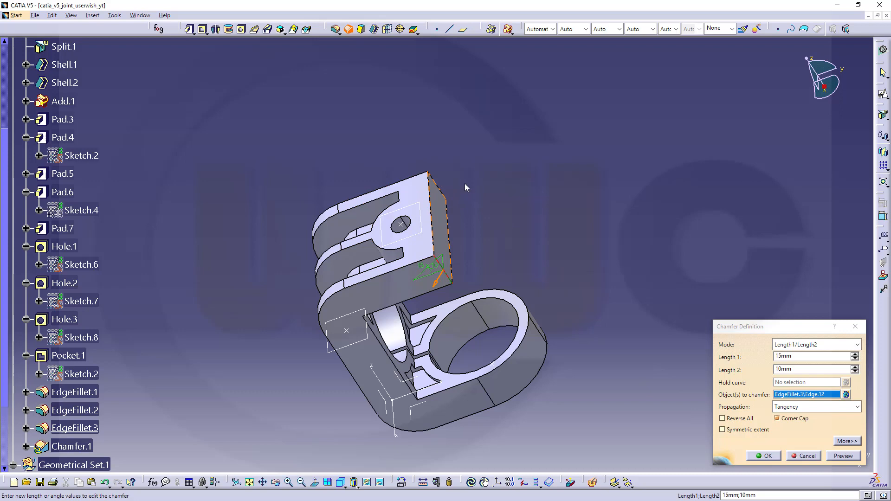
pyautogui.moveTo(540, 240); pyautogui.dragTo(262, 162, button='middle')
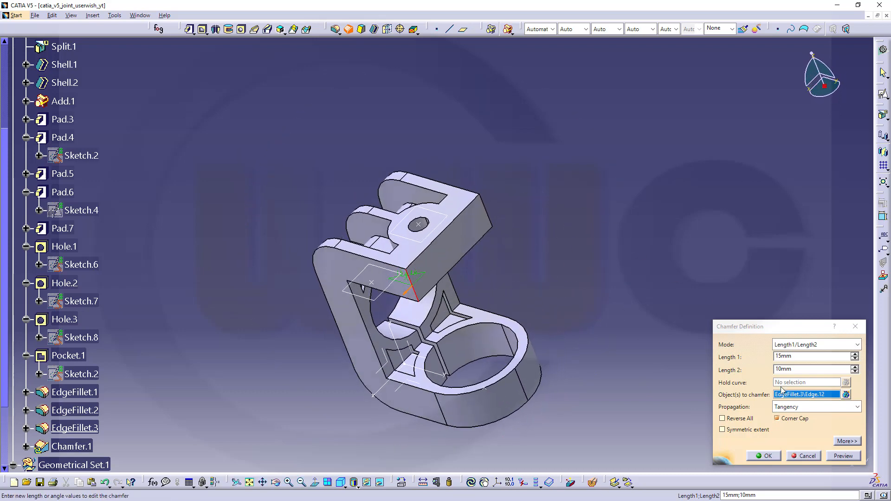
pyautogui.click(488, 218)
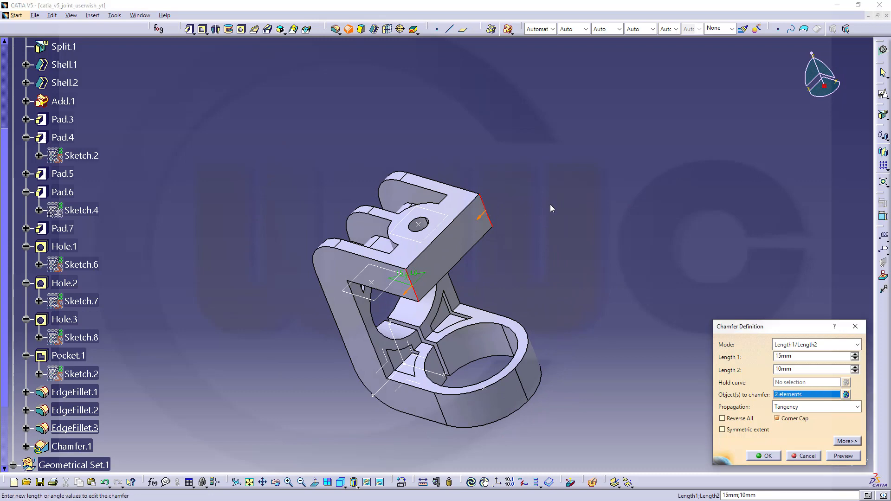
pyautogui.moveTo(532, 231); pyautogui.dragTo(567, 235, button='middle')
# Step: Apply the 15 × 10 mm chamfer and orbit the finished joint to inspect every side
pyautogui.click(765, 456)
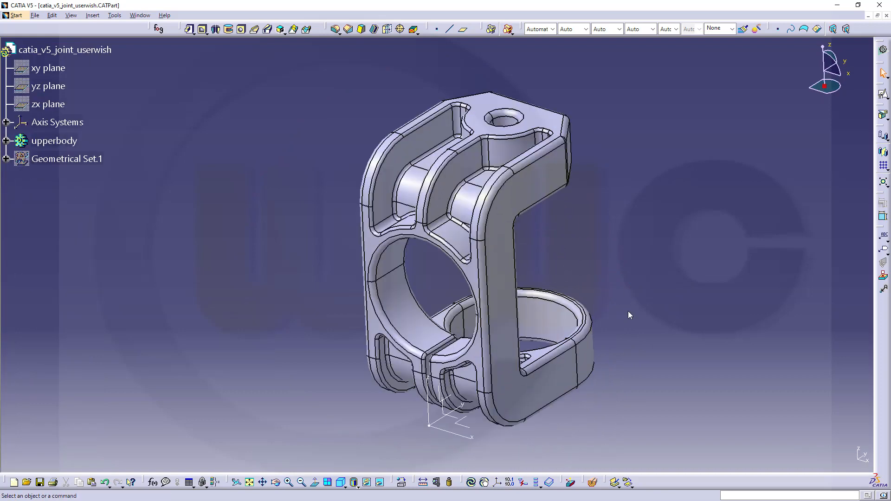
pyautogui.moveTo(628, 312); pyautogui.dragTo(534, 361, button='middle')
pyautogui.moveTo(602, 390); pyautogui.dragTo(419, 242, button='middle')
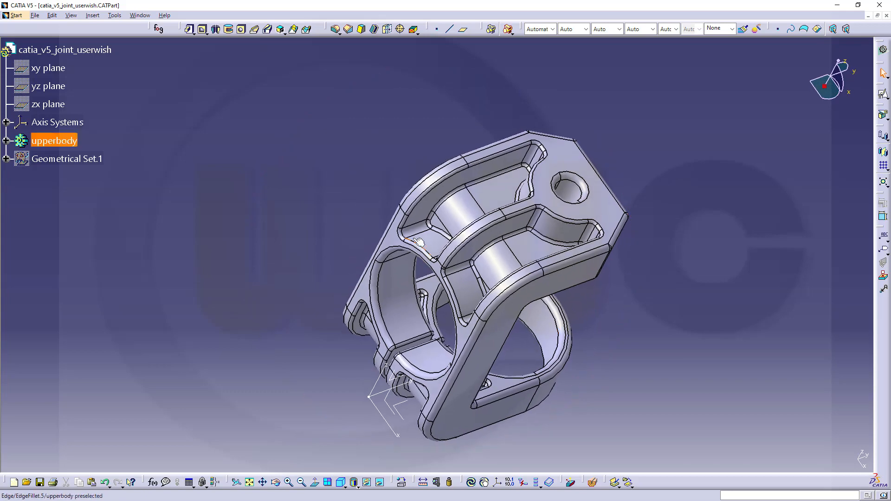
pyautogui.moveTo(699, 346); pyautogui.dragTo(503, 231, button='middle')
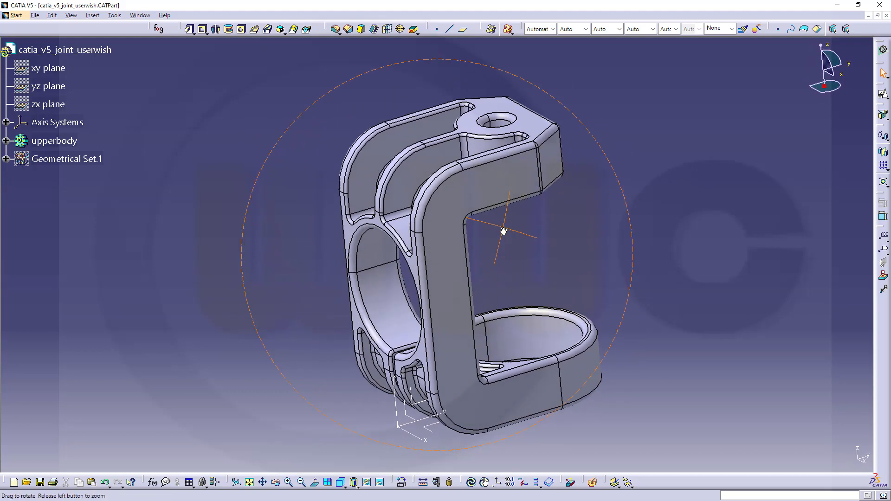
pyautogui.moveTo(272, 218); pyautogui.dragTo(294, 245, button='middle')
pyautogui.moveTo(611, 334); pyautogui.dragTo(484, 319, button='middle')
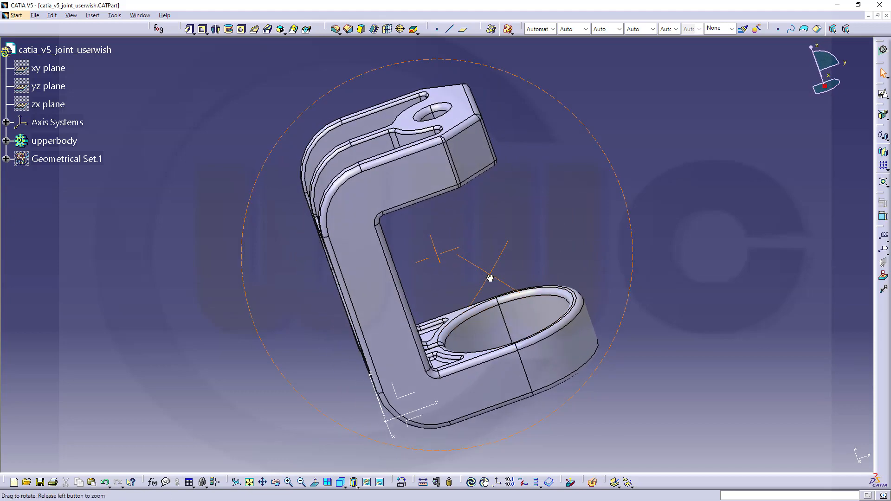
pyautogui.moveTo(601, 220); pyautogui.dragTo(566, 293, button='middle')
pyautogui.moveTo(463, 284); pyautogui.dragTo(447, 218, button='middle')
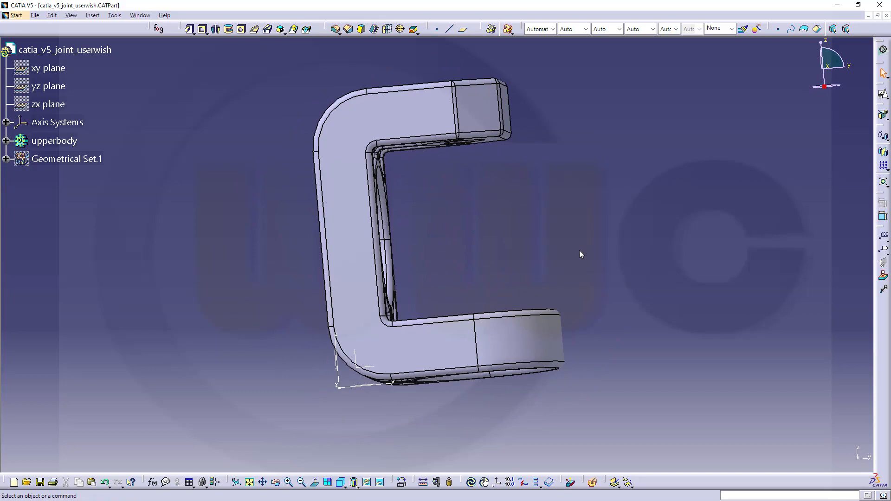